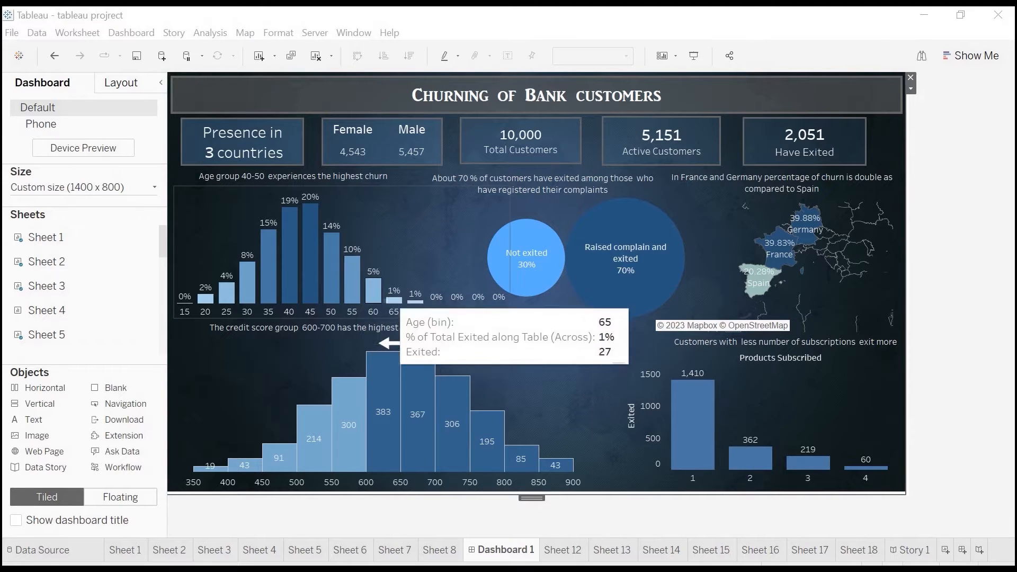
Step: On Sheet 12, create a new bin field from Age with a bin size of 5
{"action": "left_click", "coordinate": [562, 550]}
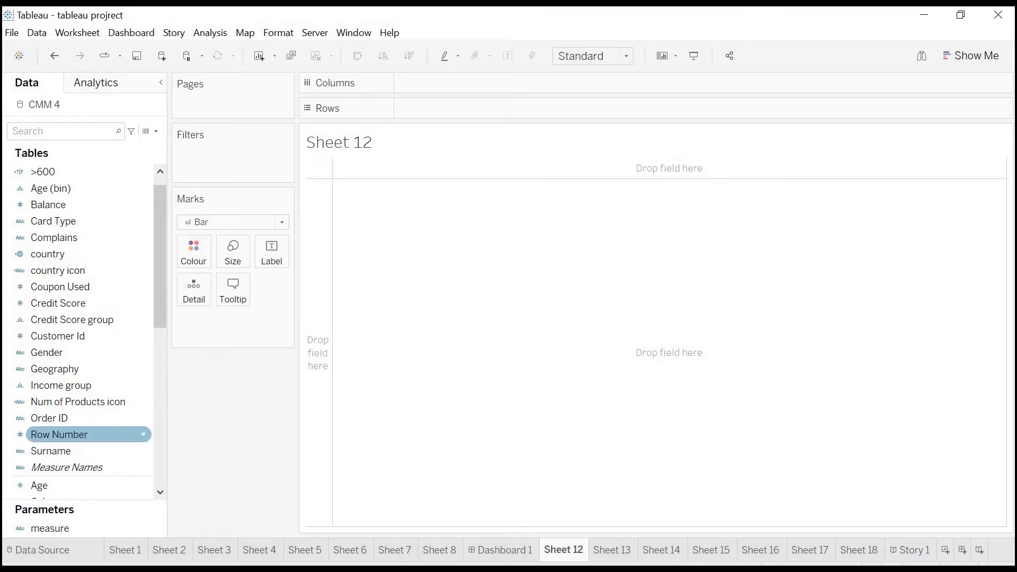
{"action": "scroll", "coordinate": [85, 468], "scroll_direction": "down", "scroll_amount": 1}
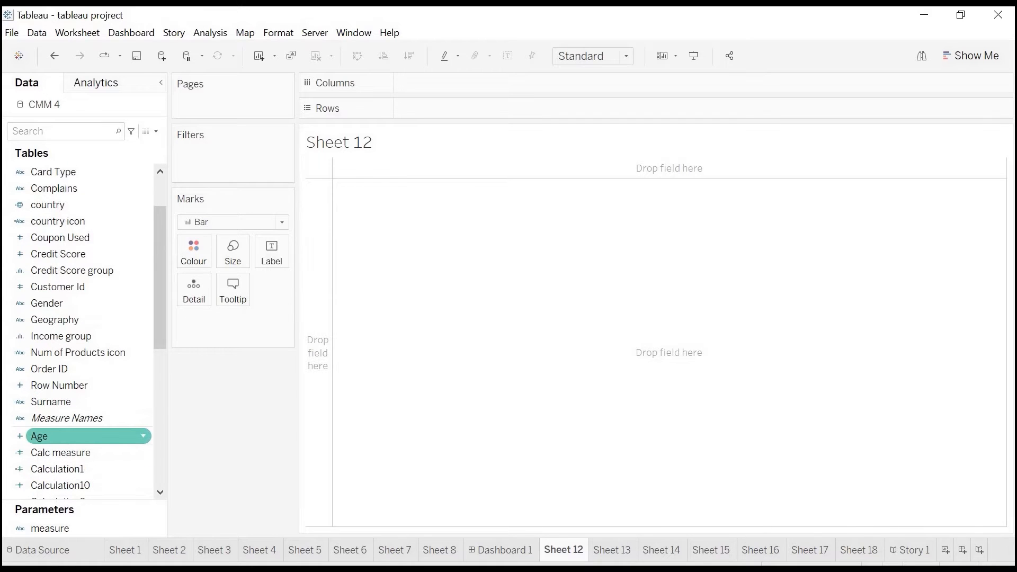
{"action": "left_click", "coordinate": [143, 435]}
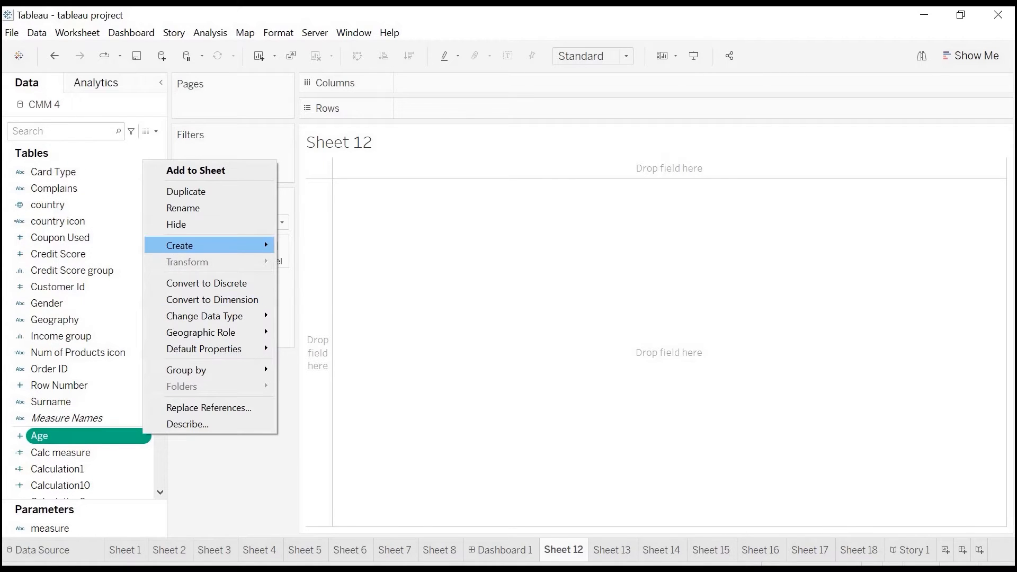
{"action": "mouse_move", "coordinate": [265, 241]}
{"action": "left_click", "coordinate": [312, 277]}
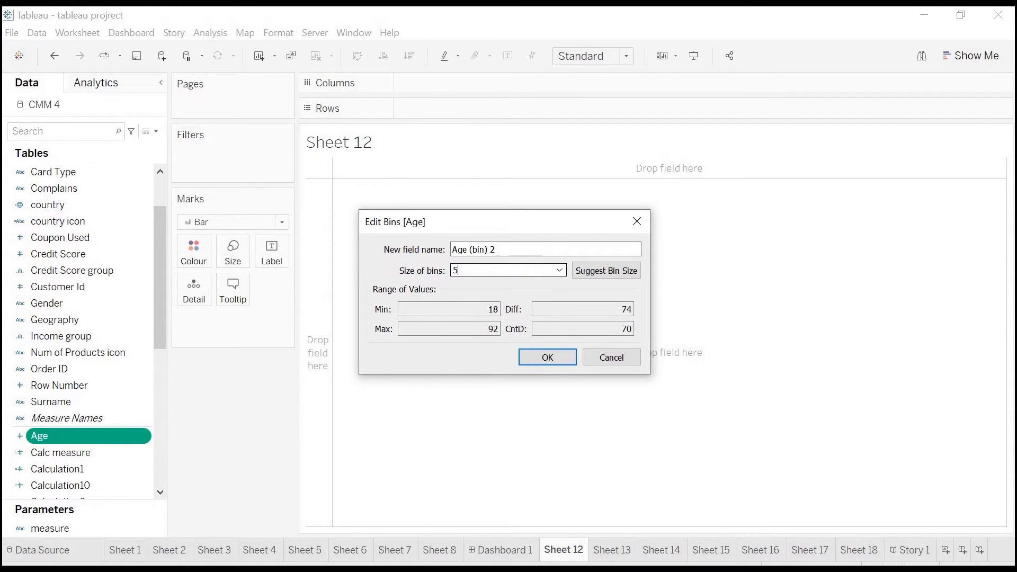
{"action": "key", "text": "Return"}
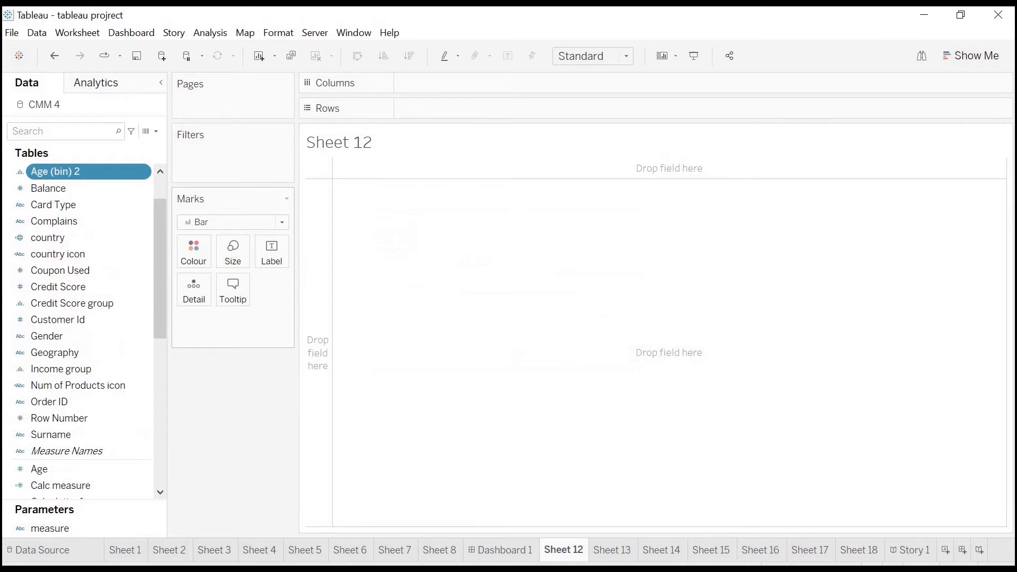
Step: Place the new age bin field on columns and the sum of Exited on rows
{"action": "left_click_drag", "start_coordinate": [80, 171], "coordinate": [448, 85]}
{"action": "scroll", "coordinate": [79, 302], "scroll_direction": "down", "scroll_amount": 4}
{"action": "scroll", "coordinate": [79, 420], "scroll_direction": "down", "scroll_amount": 1}
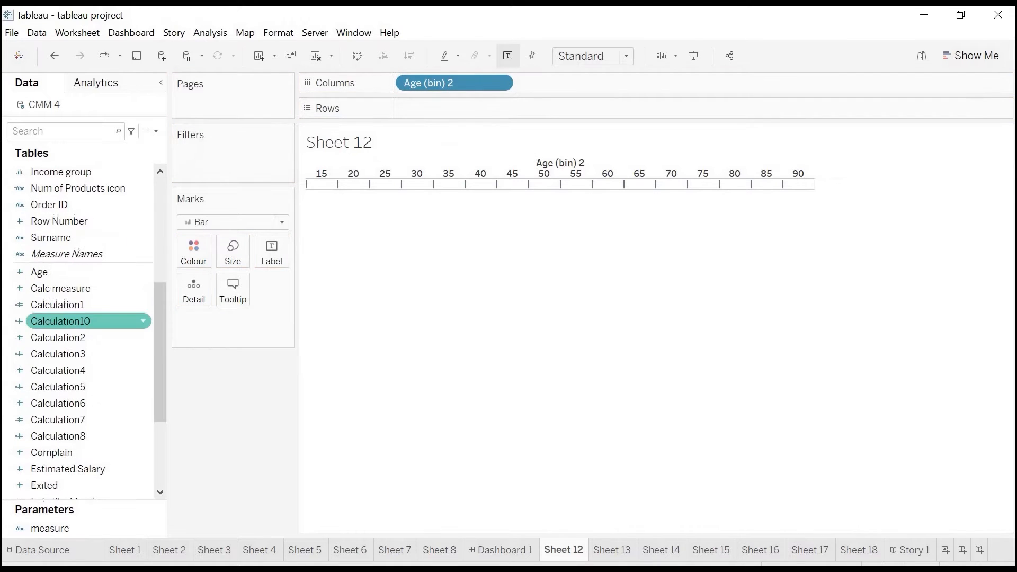
{"action": "left_click_drag", "start_coordinate": [44, 485], "coordinate": [413, 105]}
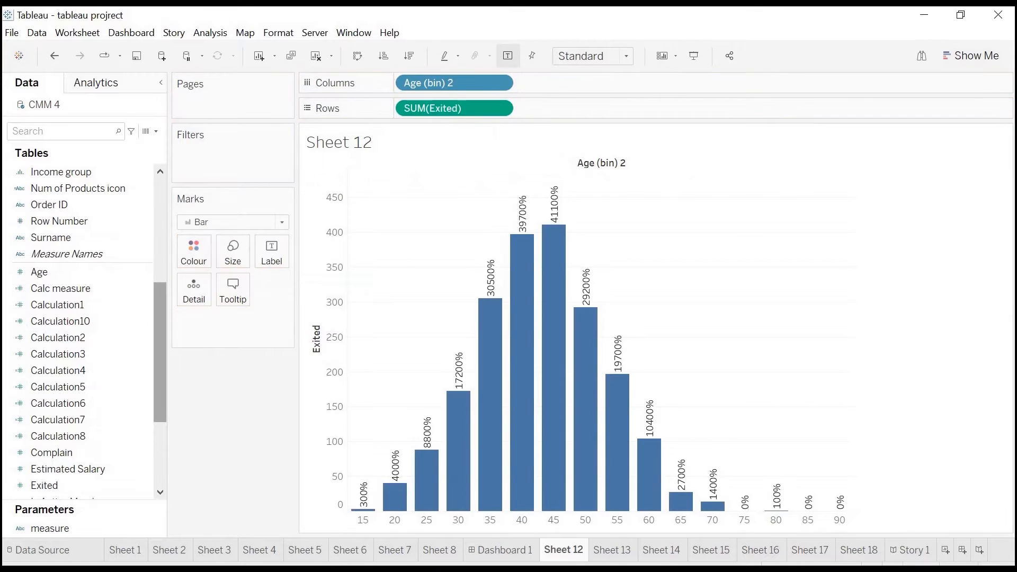
Step: Show the Exited measure on rows as percent of total and colour the bars by a copy of that calculation
{"action": "scroll", "coordinate": [53, 204], "scroll_direction": "up", "scroll_amount": 5}
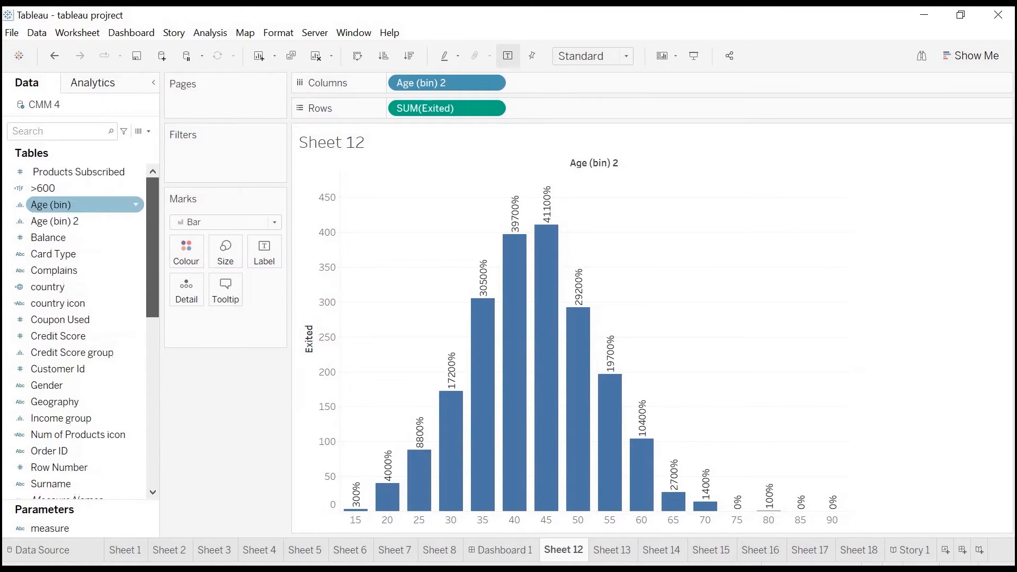
{"action": "left_click", "coordinate": [492, 108]}
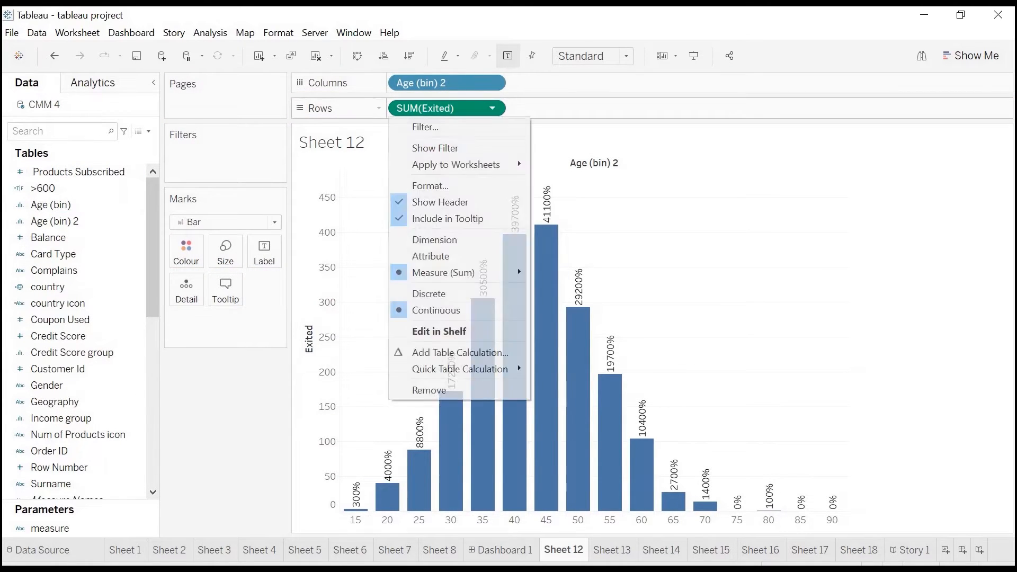
{"action": "mouse_move", "coordinate": [459, 368]}
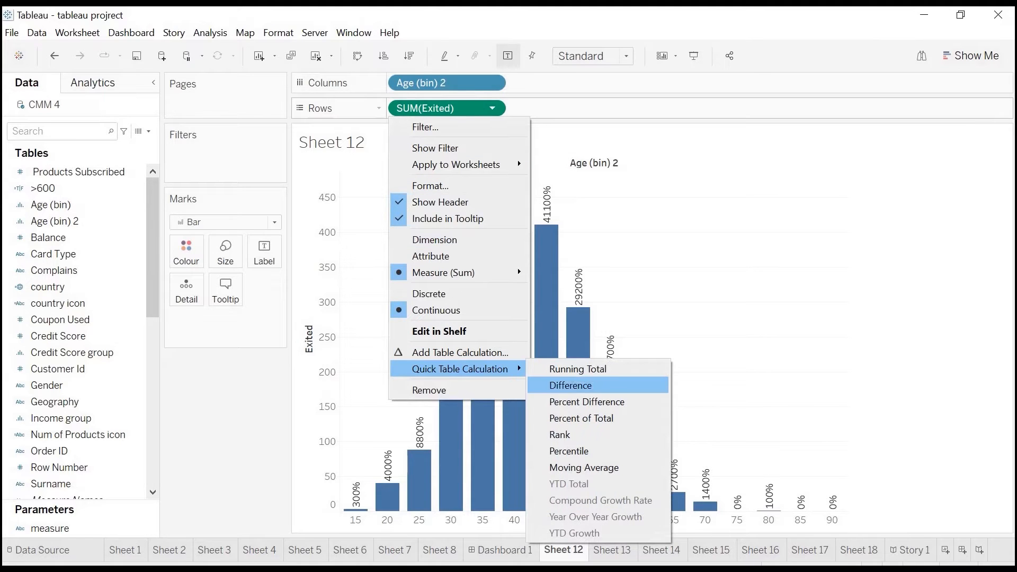
{"action": "left_click", "coordinate": [581, 417]}
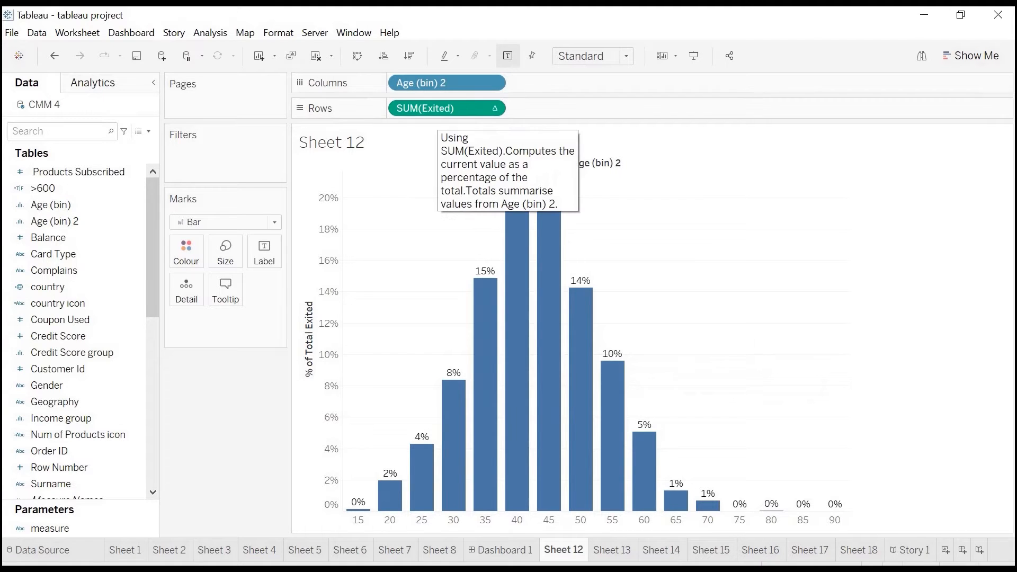
{"action": "mouse_move", "coordinate": [424, 109]}
{"action": "left_mouse_down"}
{"action": "mouse_move", "coordinate": [379, 147]}
{"action": "mouse_move", "coordinate": [186, 249]}
{"action": "left_mouse_up"}
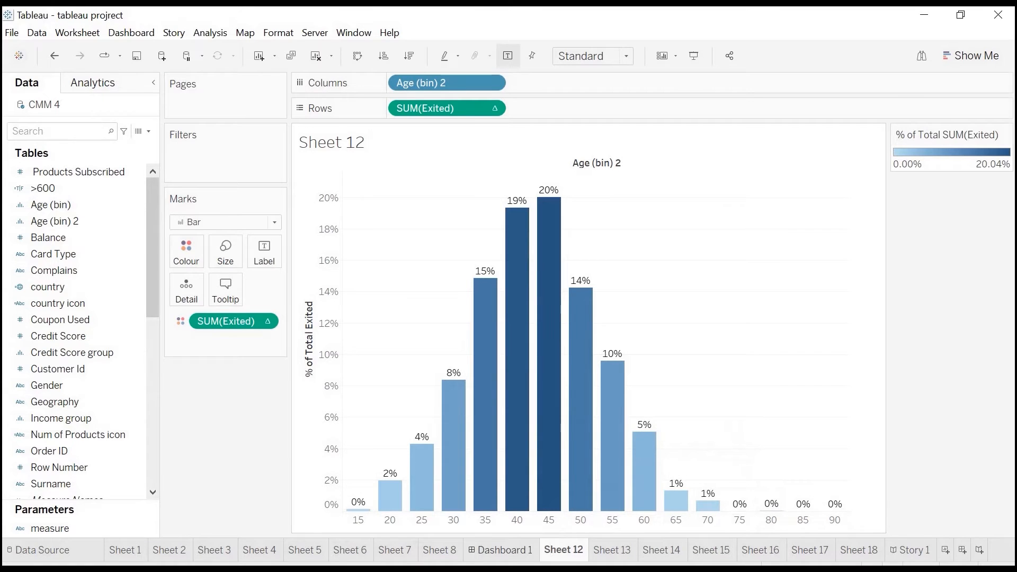
Step: Review the charts on Dashboard 1, and on Sheet 13 place the sum of Exited on columns and Complains on rows
{"action": "left_click", "coordinate": [500, 550]}
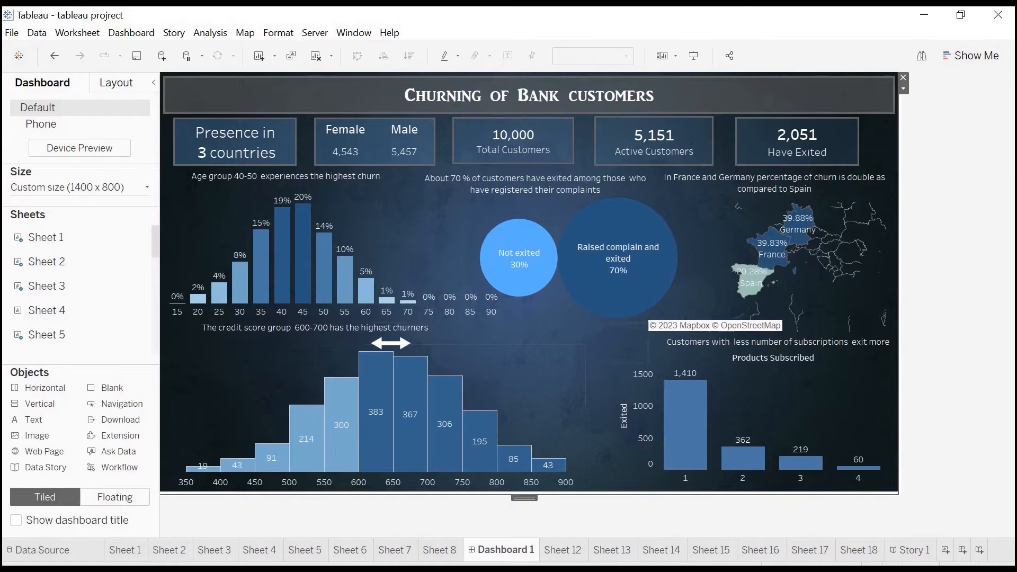
{"action": "mouse_move", "coordinate": [583, 293]}
{"action": "left_click", "coordinate": [612, 550]}
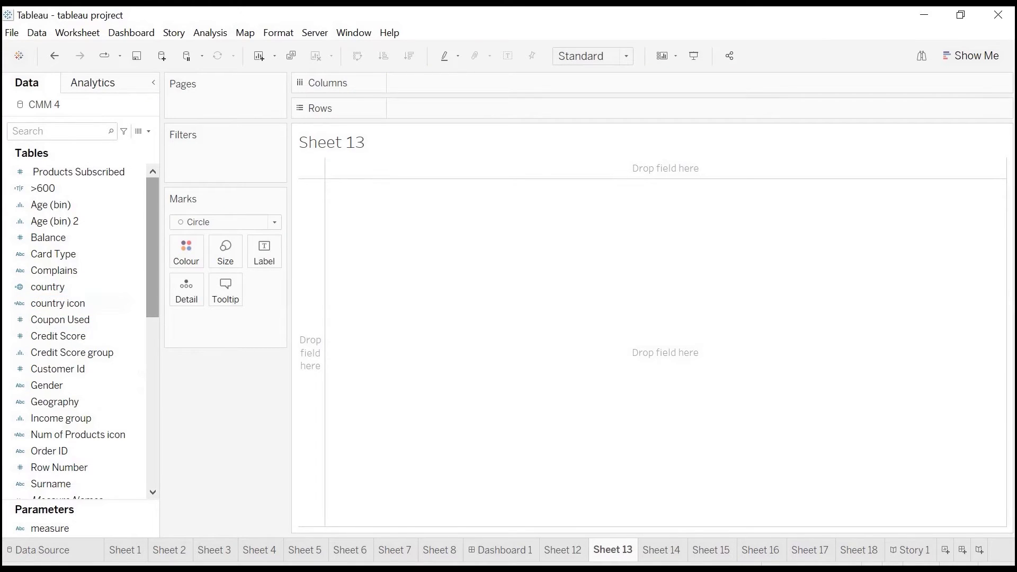
{"action": "scroll", "coordinate": [153, 249], "scroll_direction": "down", "scroll_amount": 2}
{"action": "scroll", "coordinate": [153, 289], "scroll_direction": "down", "scroll_amount": 5}
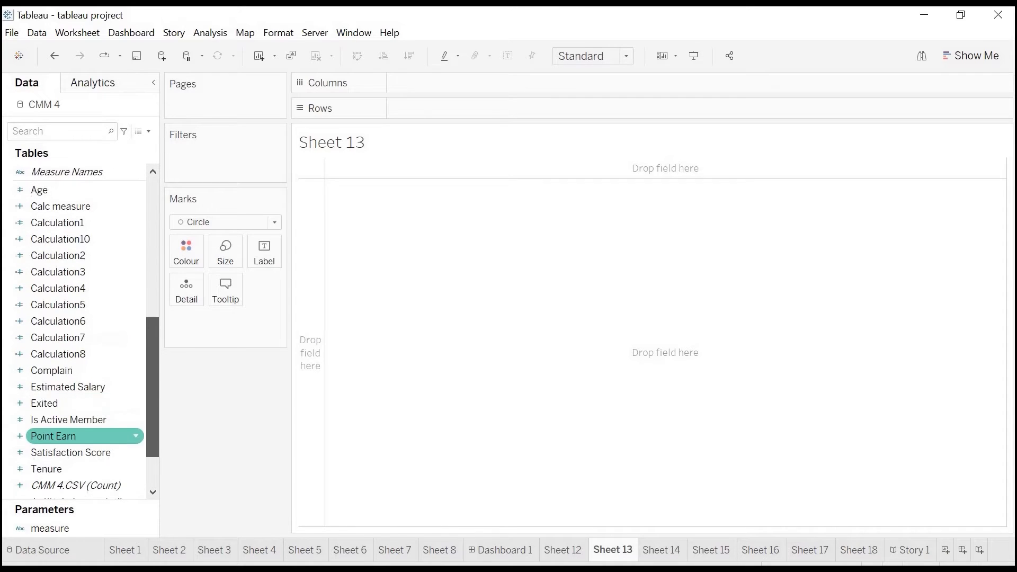
{"action": "left_click_drag", "start_coordinate": [44, 403], "coordinate": [458, 85]}
{"action": "scroll", "coordinate": [79, 206], "scroll_direction": "up", "scroll_amount": 7}
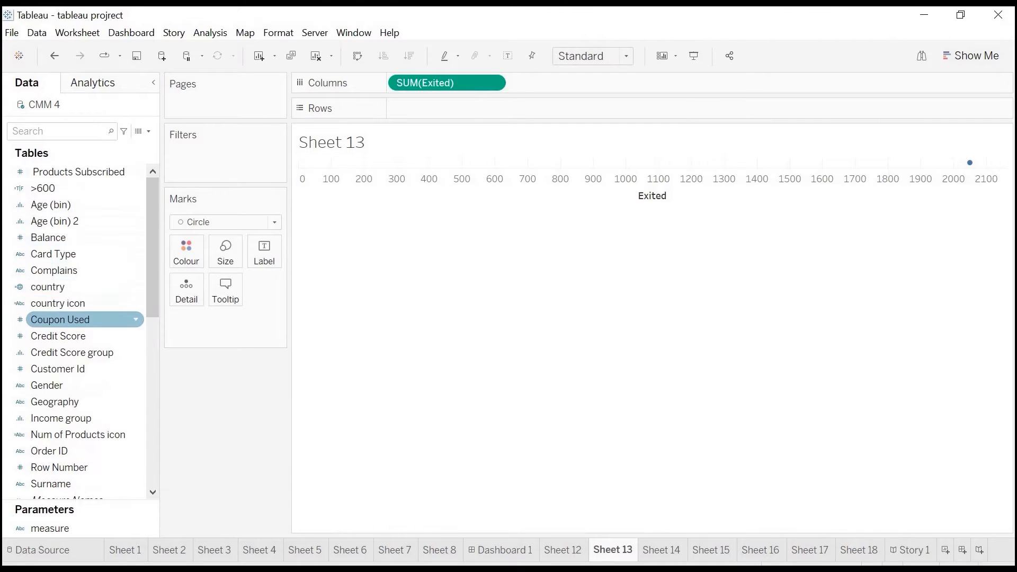
{"action": "left_click_drag", "start_coordinate": [53, 270], "coordinate": [403, 104]}
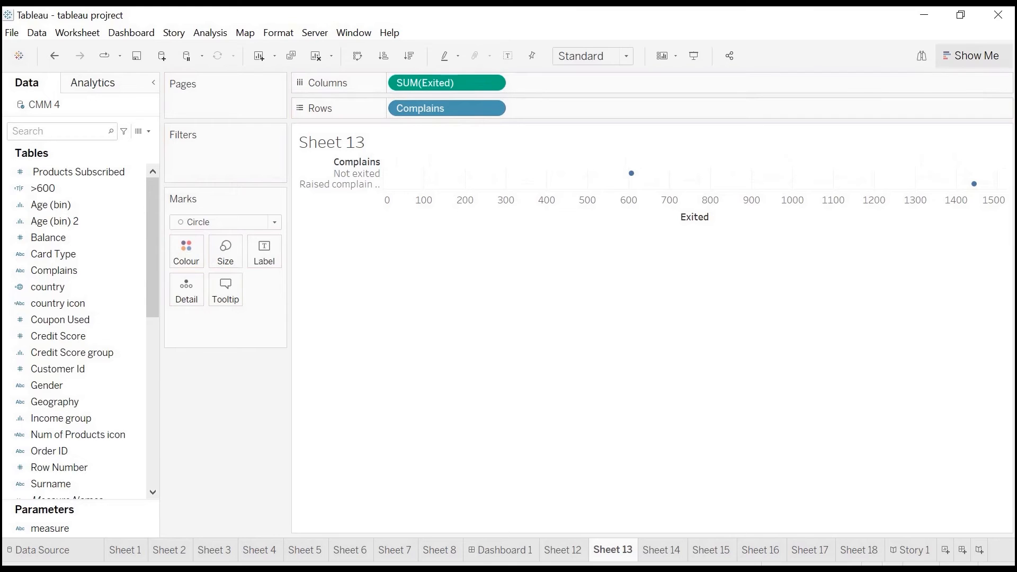
Step: Convert the chart to packed bubbles and label each bubble with Exited as percent of total, keeping the measure on size
{"action": "left_click", "coordinate": [970, 55]}
{"action": "left_click", "coordinate": [980, 356]}
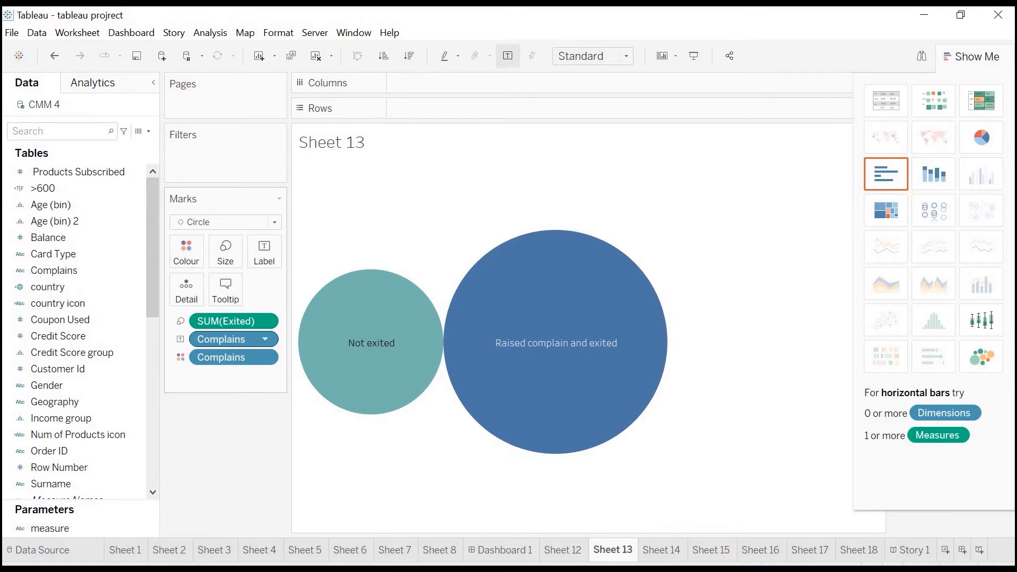
{"action": "left_click", "coordinate": [265, 321]}
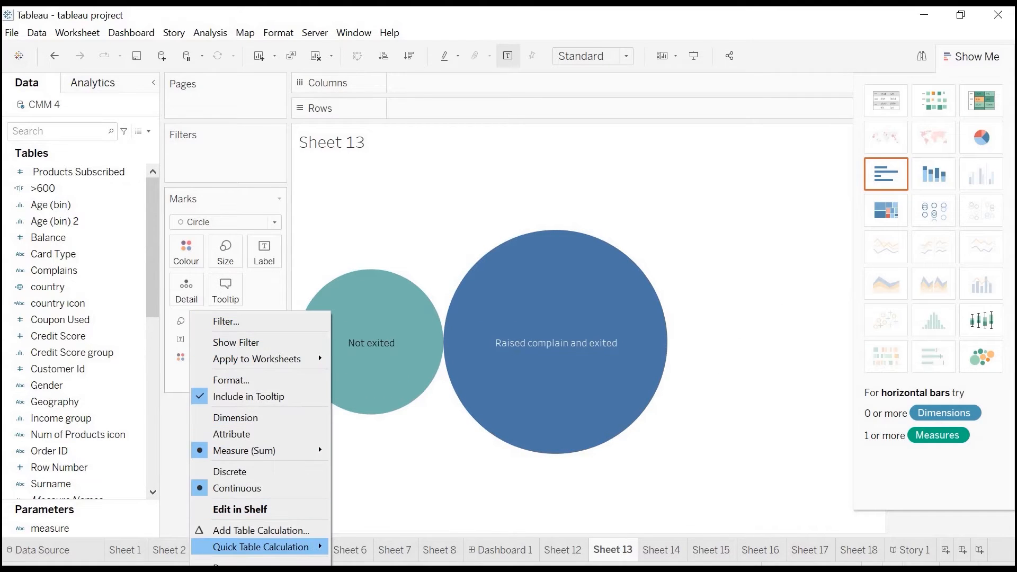
{"action": "mouse_move", "coordinate": [296, 546]}
{"action": "left_click", "coordinate": [382, 452]}
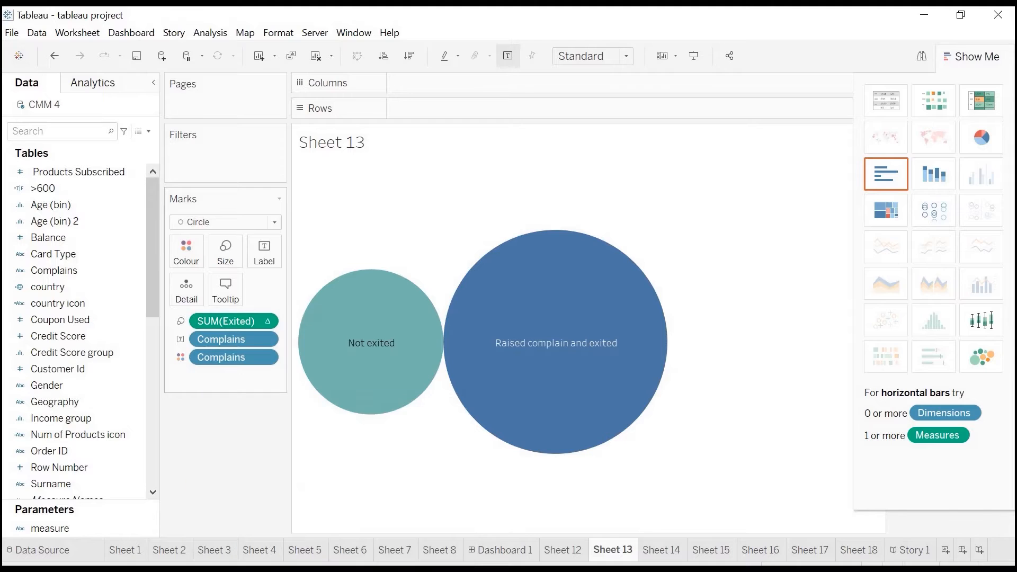
{"action": "left_click_drag", "start_coordinate": [233, 321], "coordinate": [263, 251]}
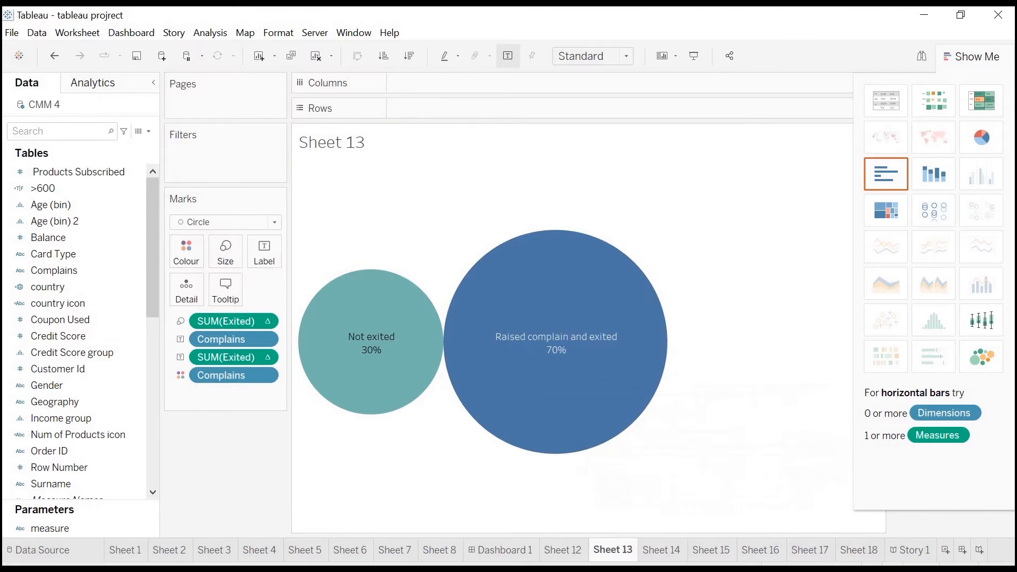
Step: Return to Dashboard 1 and close the Show Me gallery and Data Guide for a full view of the charts
{"action": "left_click", "coordinate": [501, 550]}
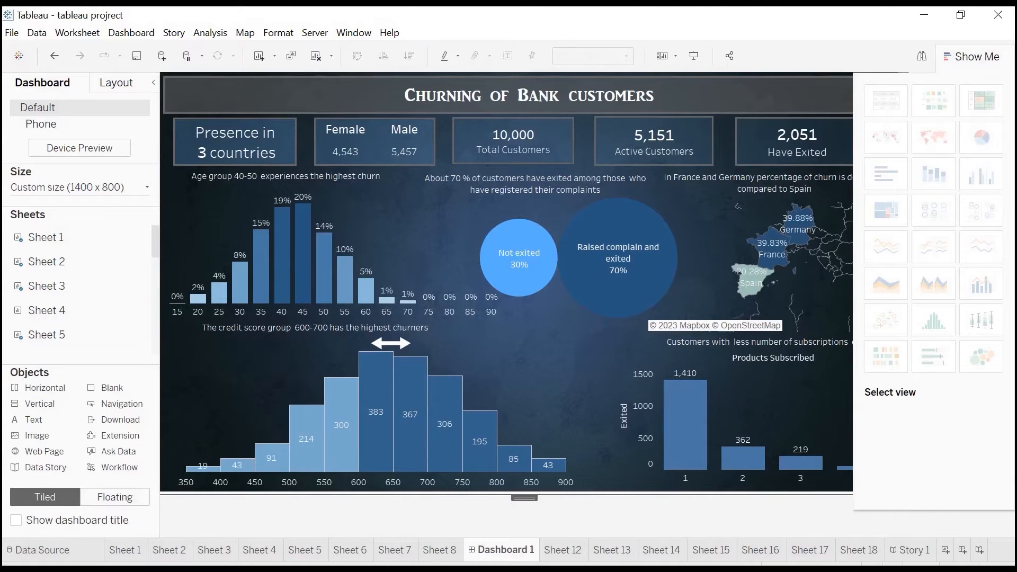
{"action": "left_click", "coordinate": [921, 55]}
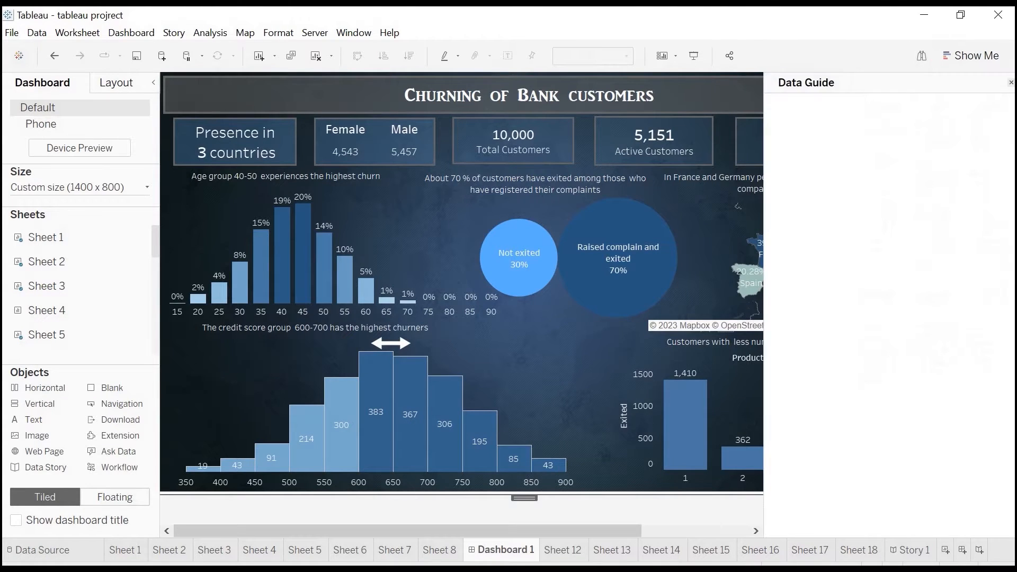
{"action": "left_click", "coordinate": [1010, 82]}
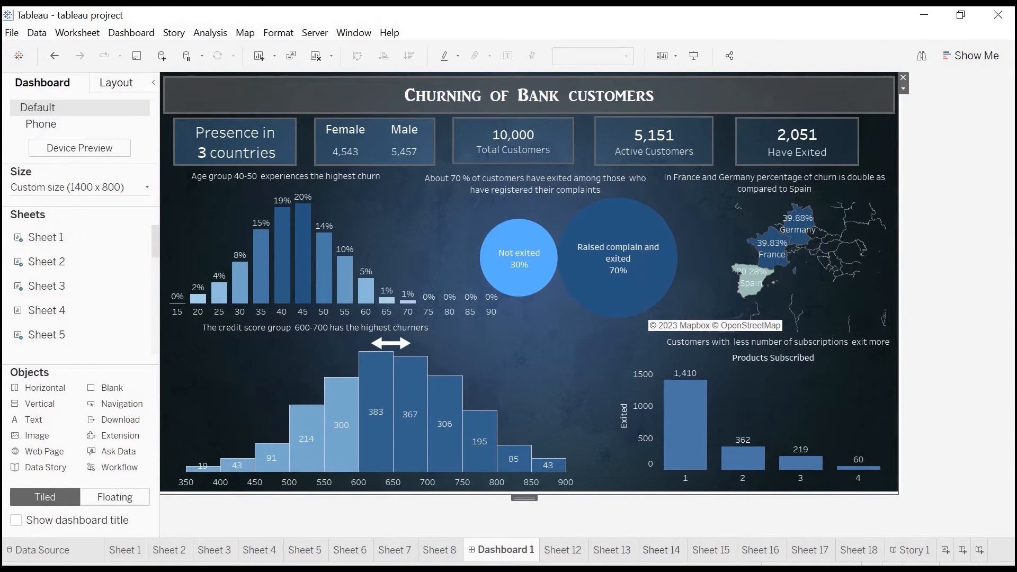
Step: On Sheet 14, place country on rows and the sum of Exited on columns
{"action": "left_click", "coordinate": [661, 550]}
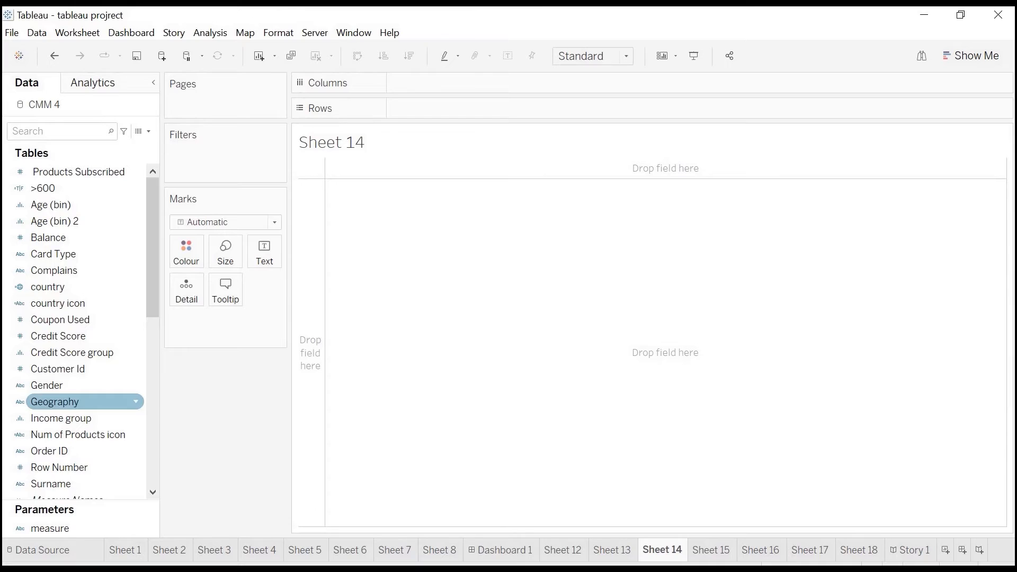
{"action": "left_click_drag", "start_coordinate": [48, 286], "coordinate": [413, 108]}
{"action": "scroll", "coordinate": [80, 401], "scroll_direction": "down", "scroll_amount": 5}
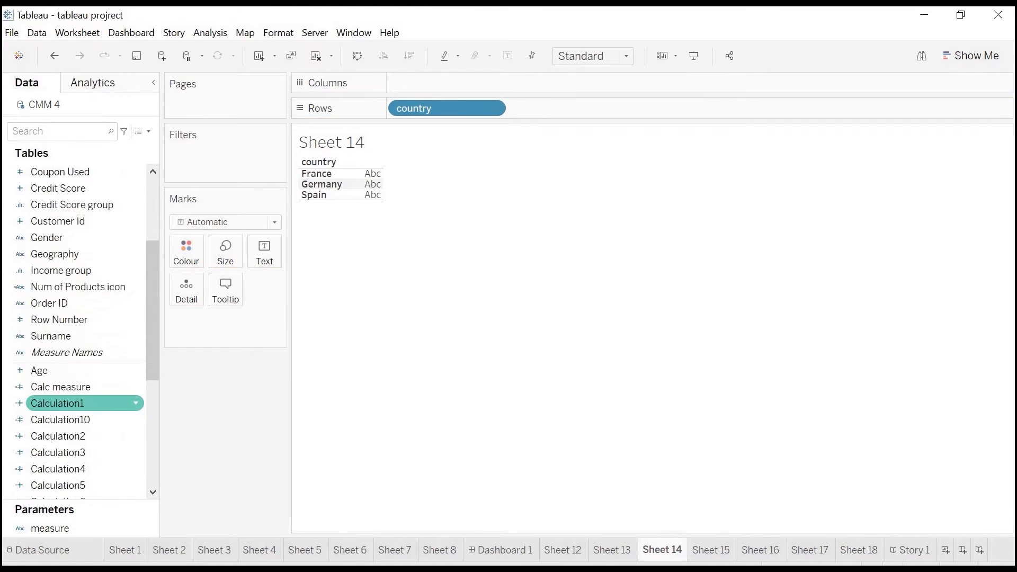
{"action": "scroll", "coordinate": [80, 450], "scroll_direction": "down", "scroll_amount": 2}
{"action": "left_click_drag", "start_coordinate": [80, 436], "coordinate": [403, 83]}
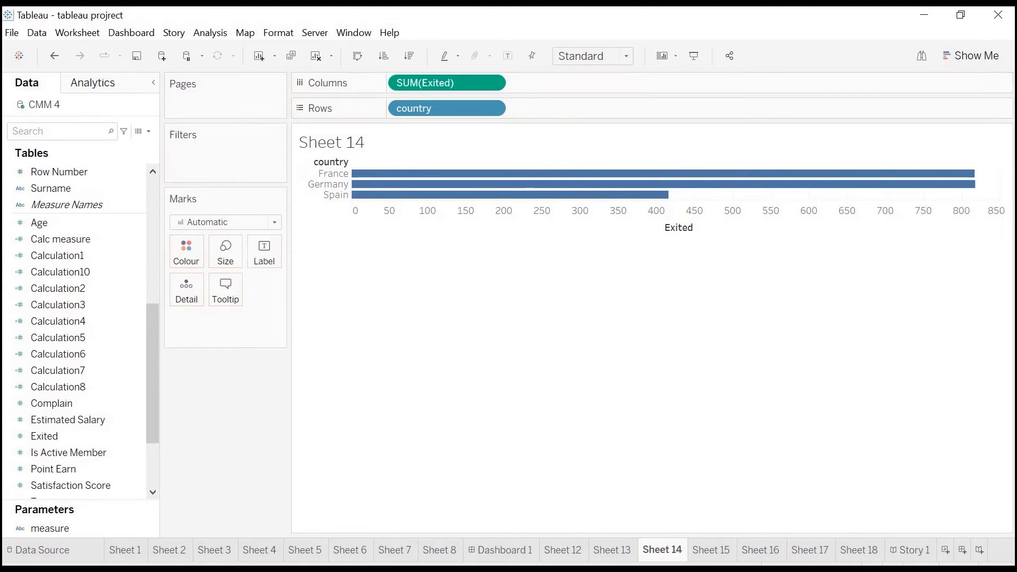
Step: Convert the country chart to a filled map and label each country with its name, keeping country as detail
{"action": "left_click", "coordinate": [970, 56]}
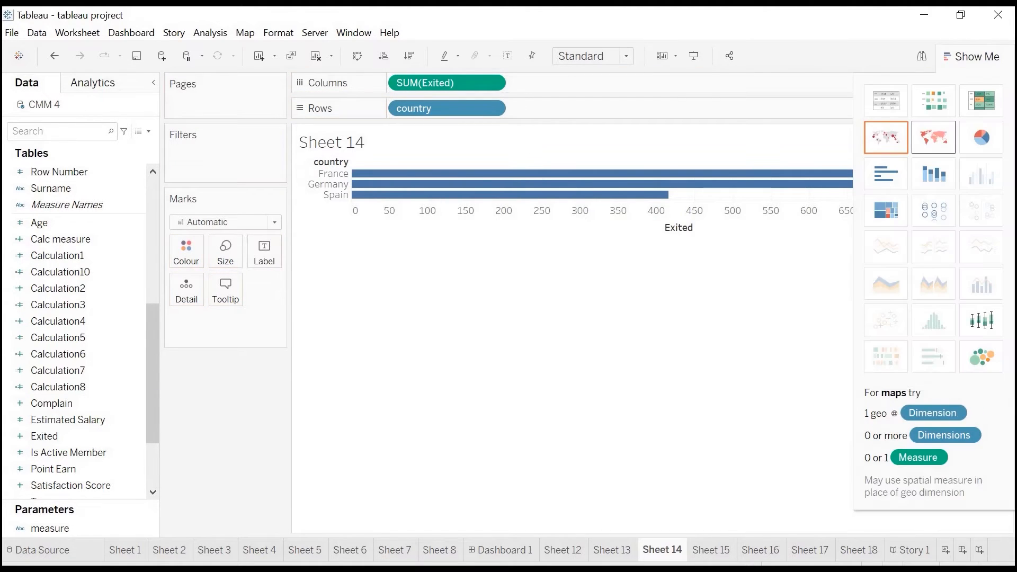
{"action": "left_click", "coordinate": [933, 137]}
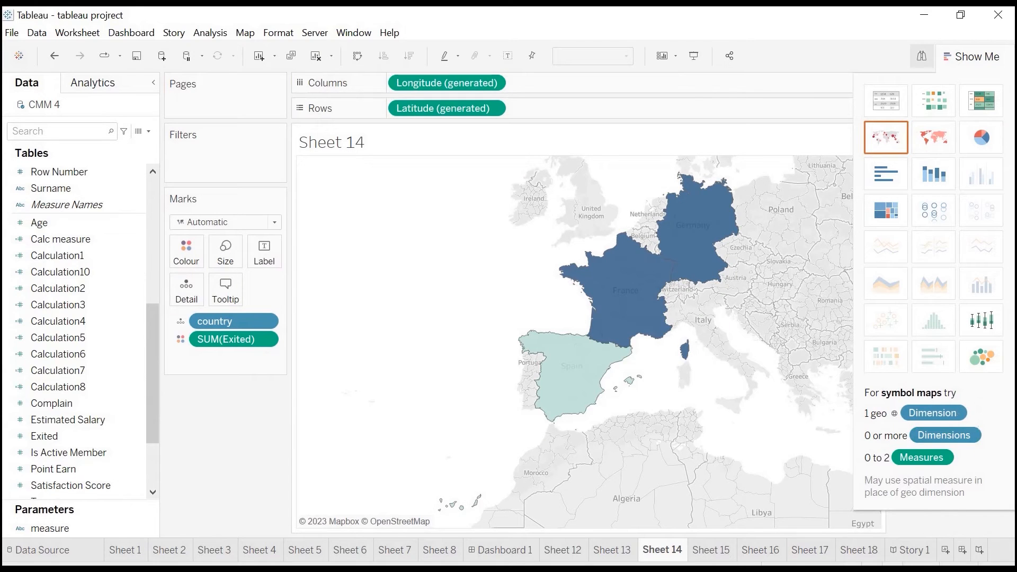
{"action": "left_click", "coordinate": [971, 56]}
{"action": "left_click", "coordinate": [1011, 82]}
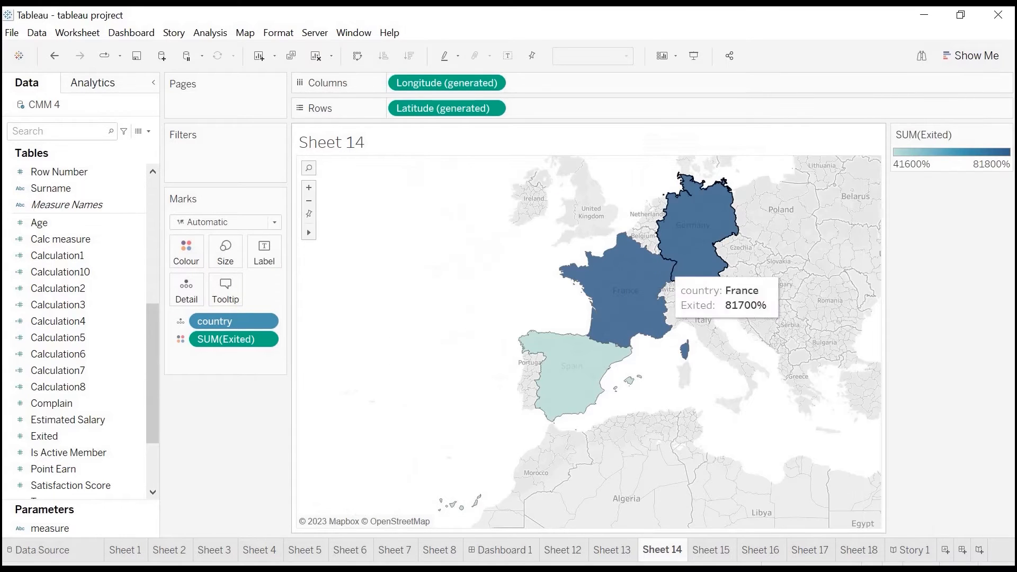
{"action": "left_click_drag", "start_coordinate": [227, 321], "coordinate": [264, 253]}
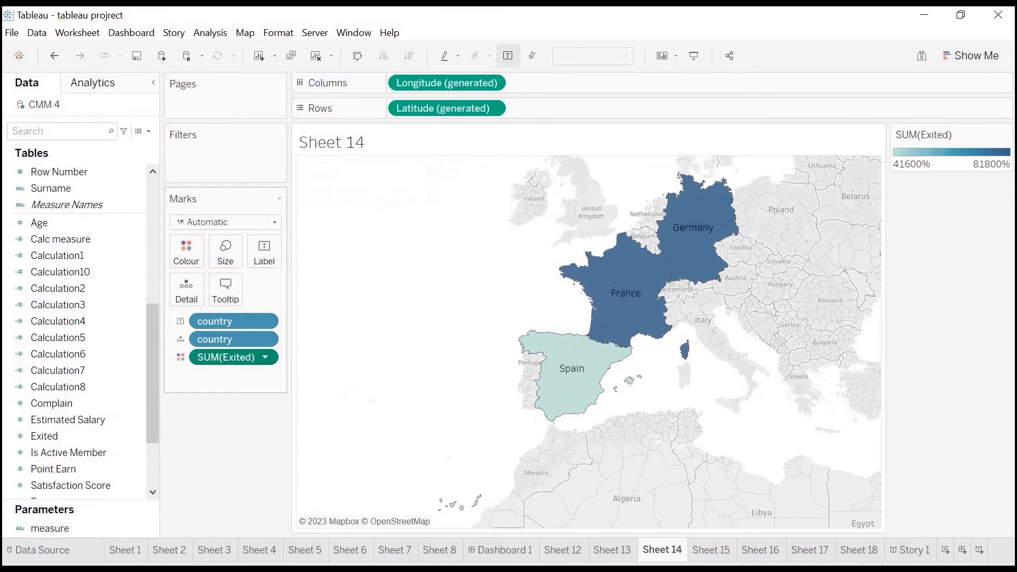
Step: Change the map's Exited measure to percent of total and copy it to the country labels, keeping it on colour
{"action": "left_click", "coordinate": [264, 357]}
{"action": "mouse_move", "coordinate": [260, 547]}
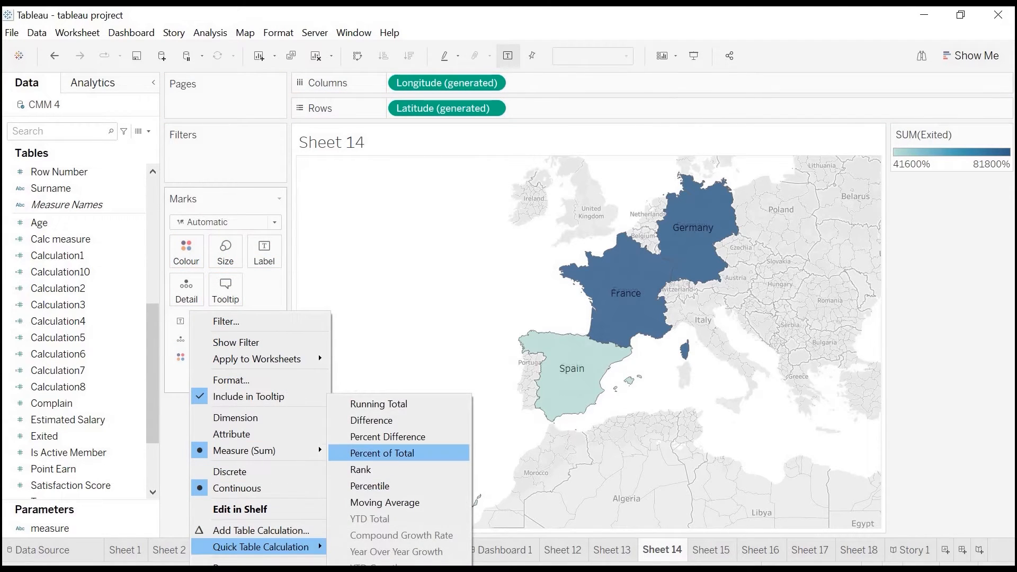
{"action": "left_click", "coordinate": [382, 453]}
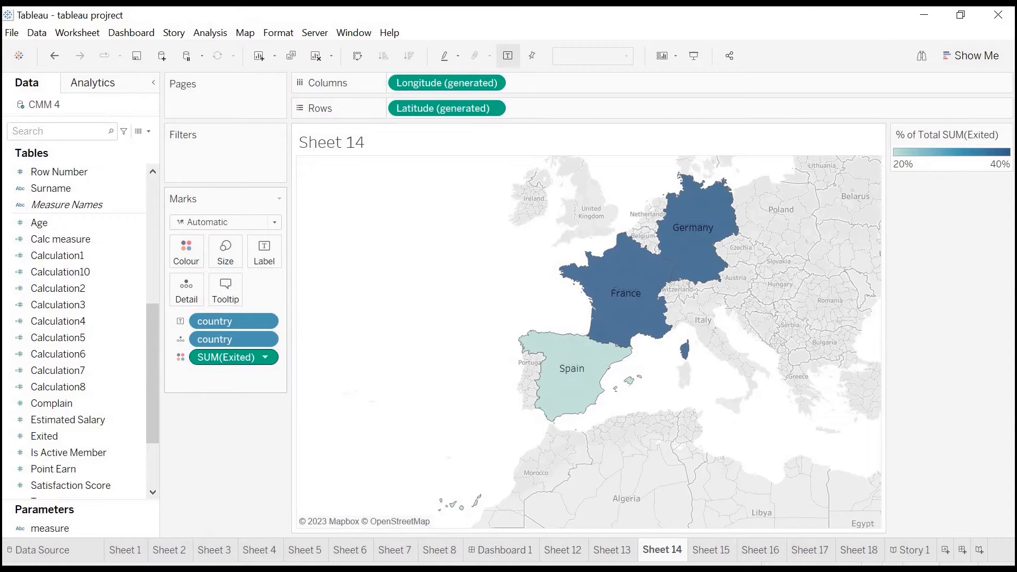
{"action": "left_click_drag", "start_coordinate": [233, 357], "coordinate": [264, 253]}
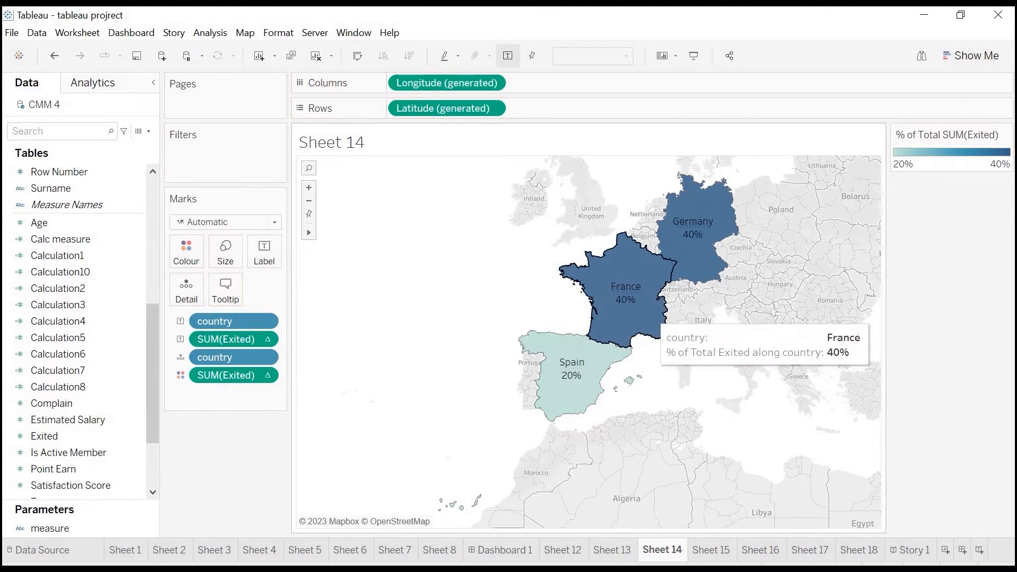
{"action": "mouse_move", "coordinate": [709, 254]}
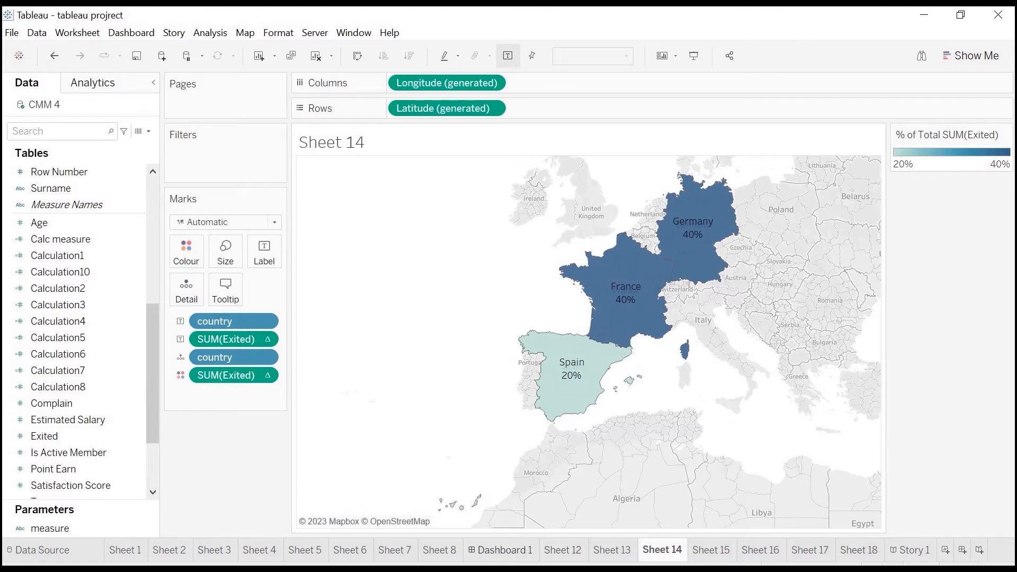
Step: On Sheet 15, chart the sum of Exited on rows against Credit Score group on columns, and make Credit Score group continuous
{"action": "left_click", "coordinate": [501, 549]}
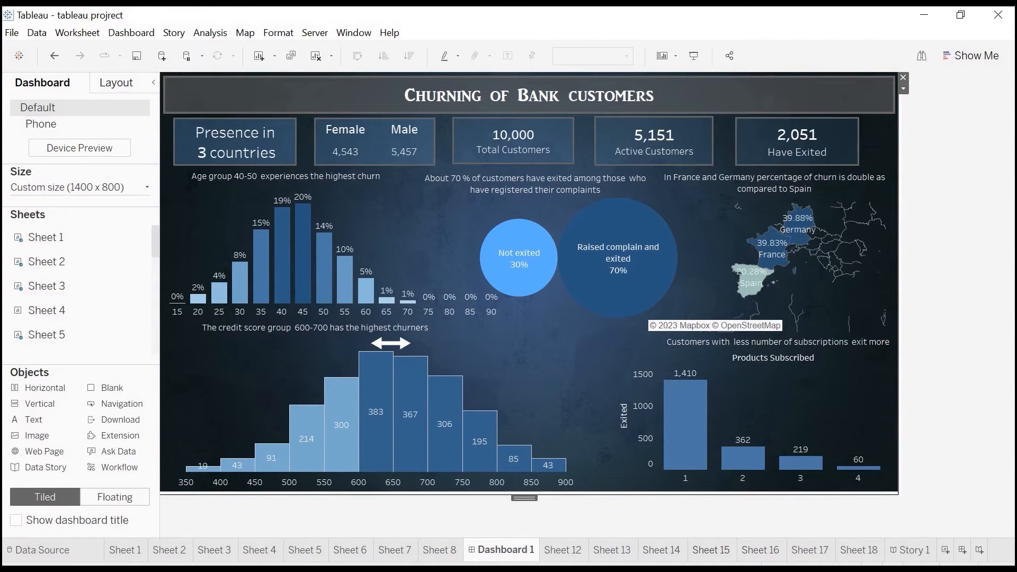
{"action": "left_click", "coordinate": [711, 550]}
{"action": "left_click_drag", "start_coordinate": [152, 372], "coordinate": [153, 248]}
{"action": "left_click_drag", "start_coordinate": [79, 352], "coordinate": [402, 83]}
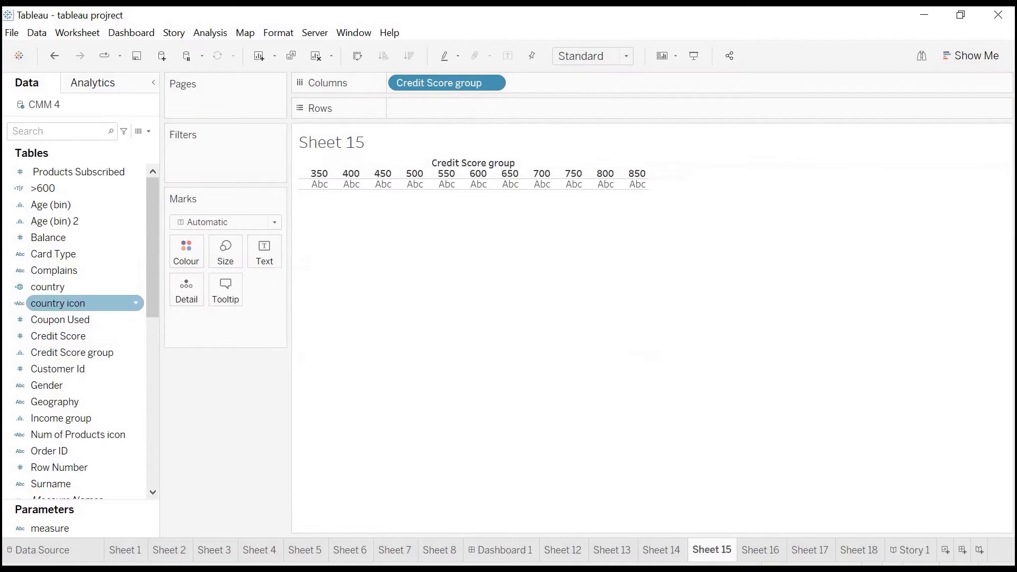
{"action": "left_click_drag", "start_coordinate": [153, 283], "coordinate": [138, 408]}
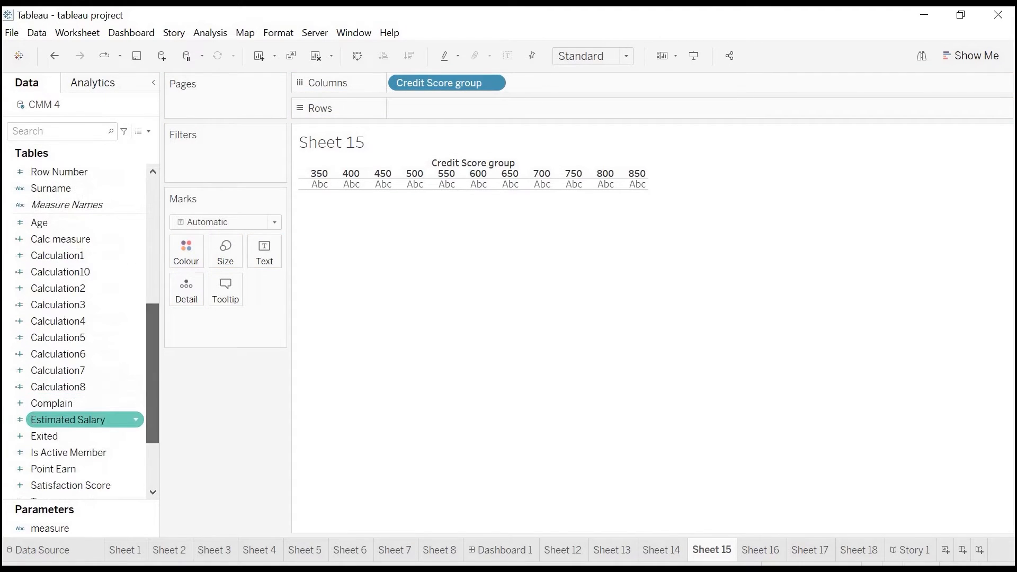
{"action": "left_click_drag", "start_coordinate": [68, 437], "coordinate": [435, 112]}
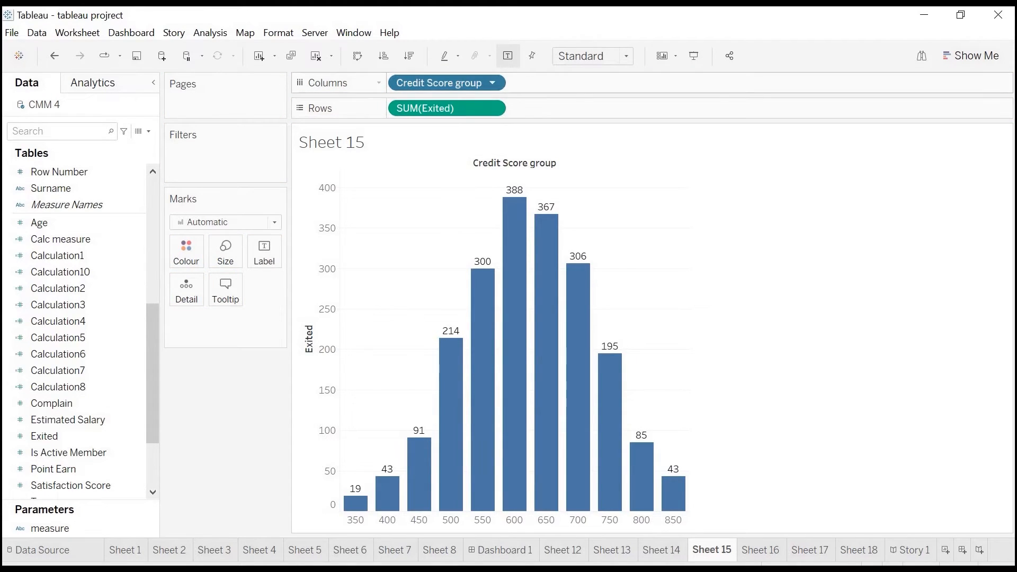
{"action": "left_click", "coordinate": [492, 83]}
{"action": "left_click", "coordinate": [436, 305]}
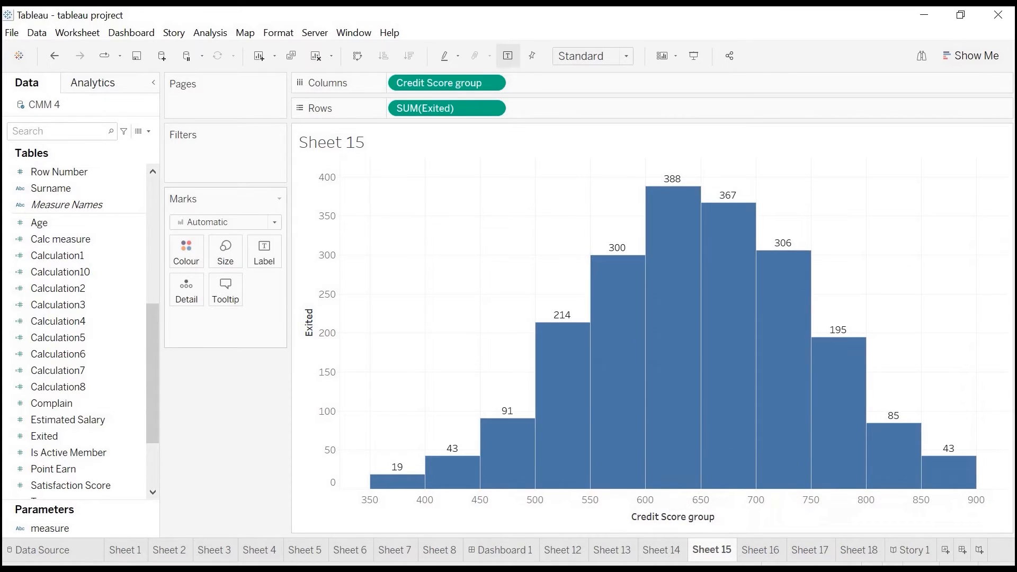
Step: Review the formula of the >600 calculated field and use that field to colour the credit score histogram's bars
{"action": "scroll", "coordinate": [79, 401], "scroll_direction": "up", "scroll_amount": 6}
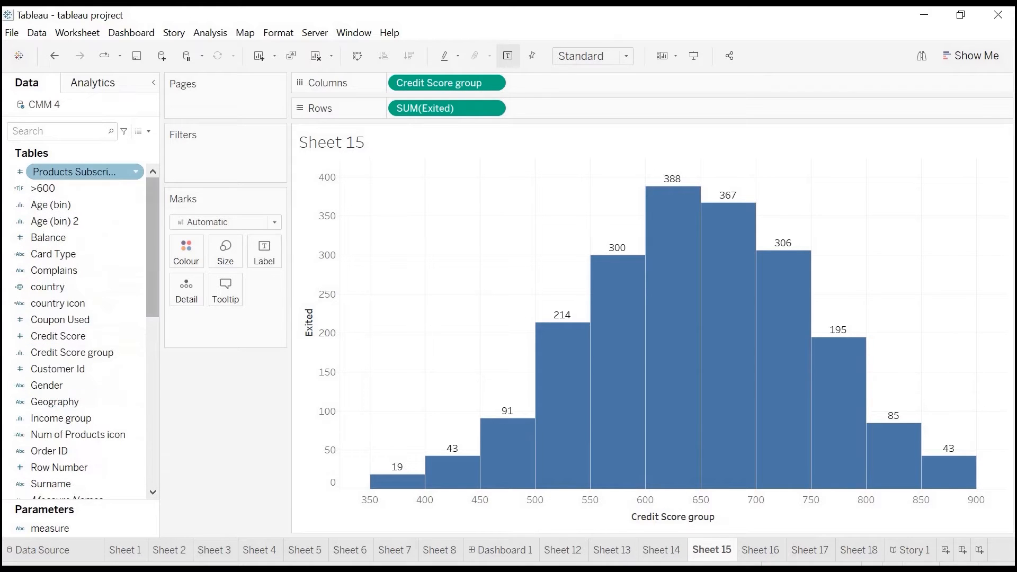
{"action": "right_click", "coordinate": [133, 188]}
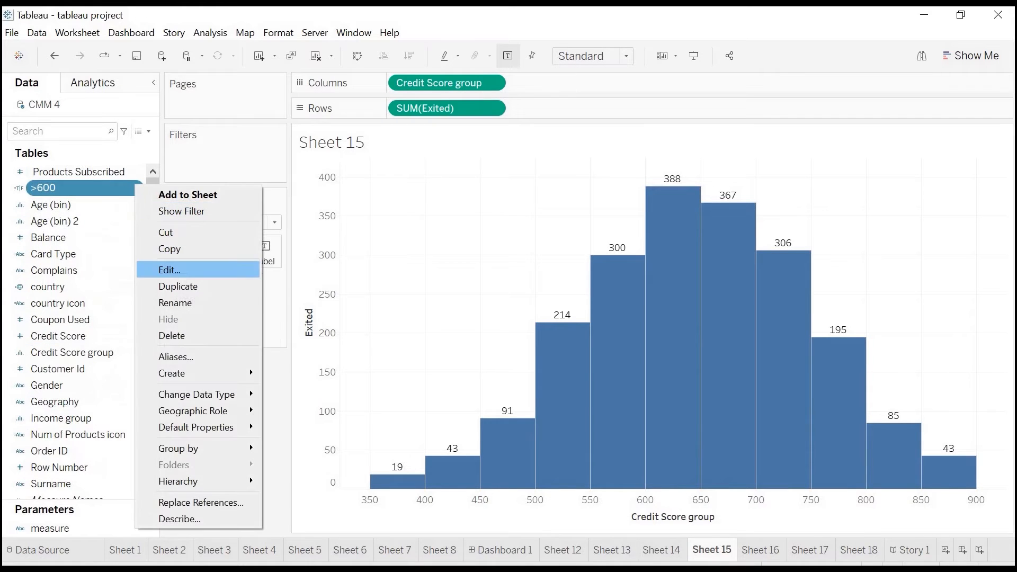
{"action": "left_click", "coordinate": [169, 269]}
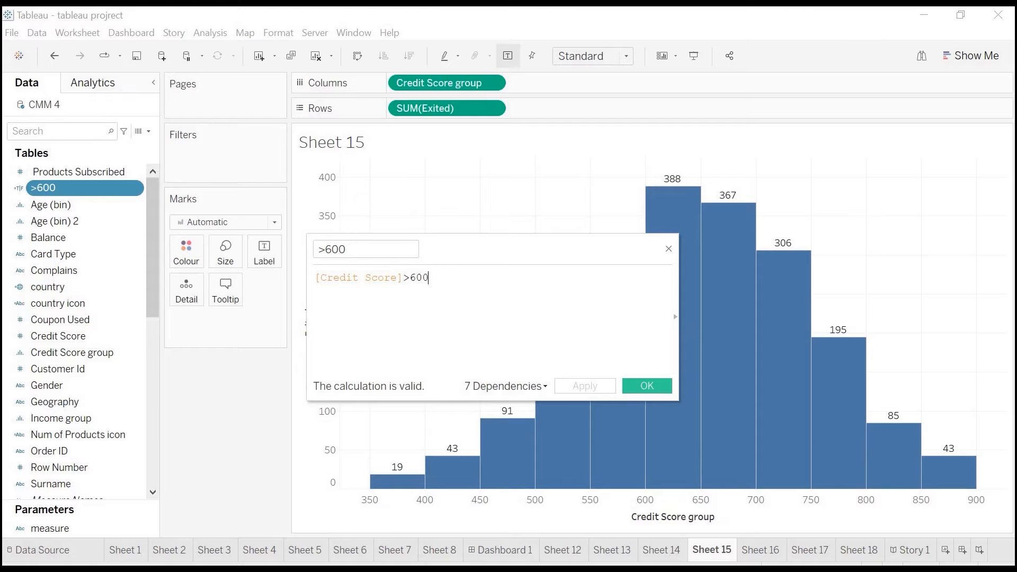
{"action": "left_click", "coordinate": [647, 385]}
{"action": "left_click_drag", "start_coordinate": [48, 188], "coordinate": [172, 254]}
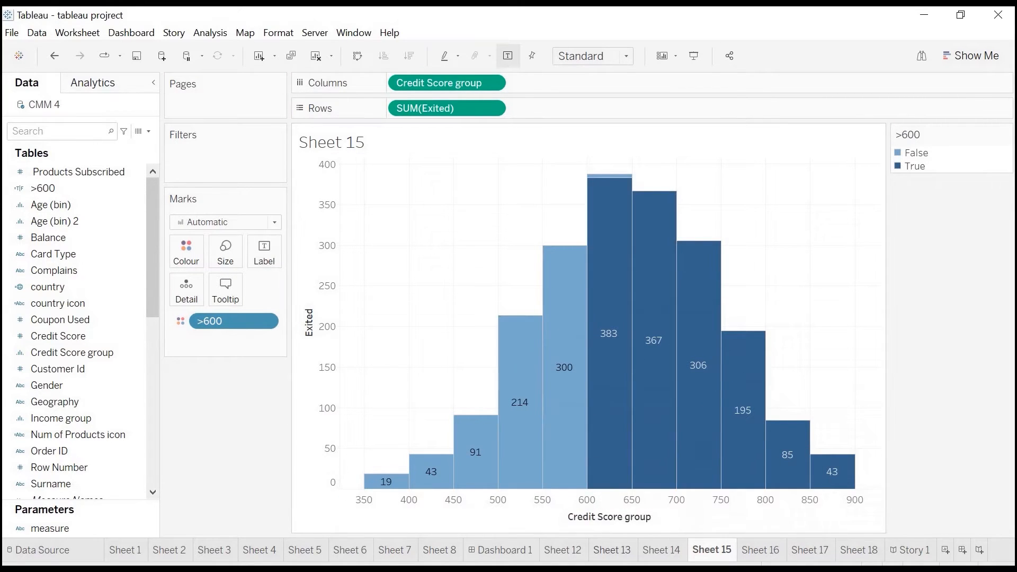
Step: On Sheet 16, chart the sum of Exited on rows against Products Subscribed on columns, and exclude the 0 products category
{"action": "left_click", "coordinate": [500, 551]}
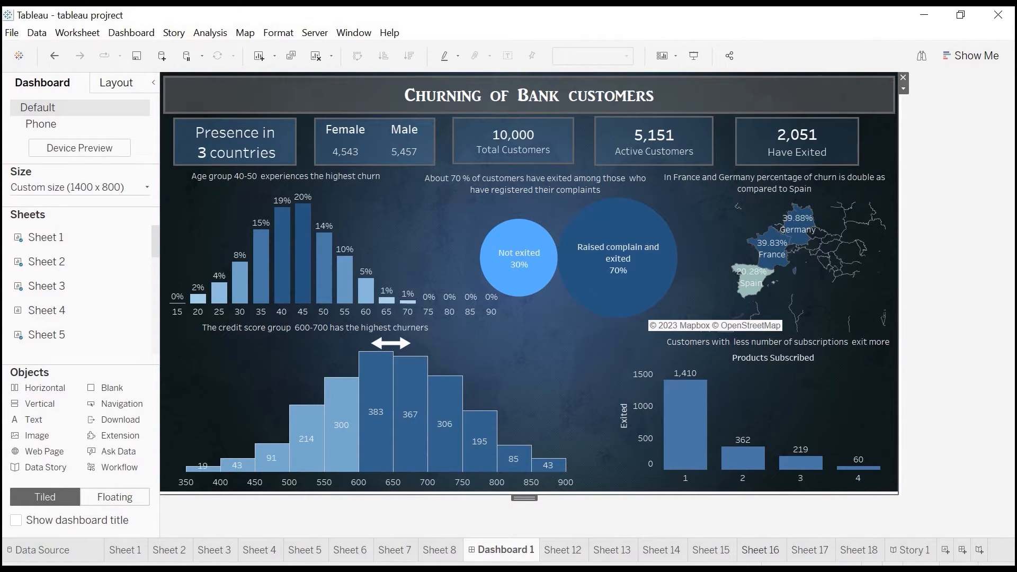
{"action": "left_click", "coordinate": [809, 550]}
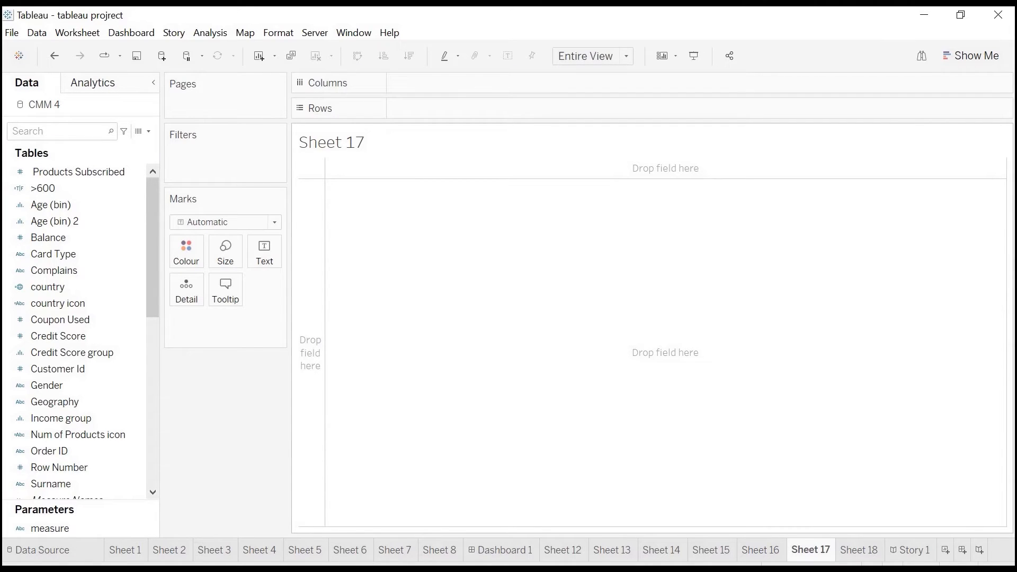
{"action": "left_click", "coordinate": [760, 550]}
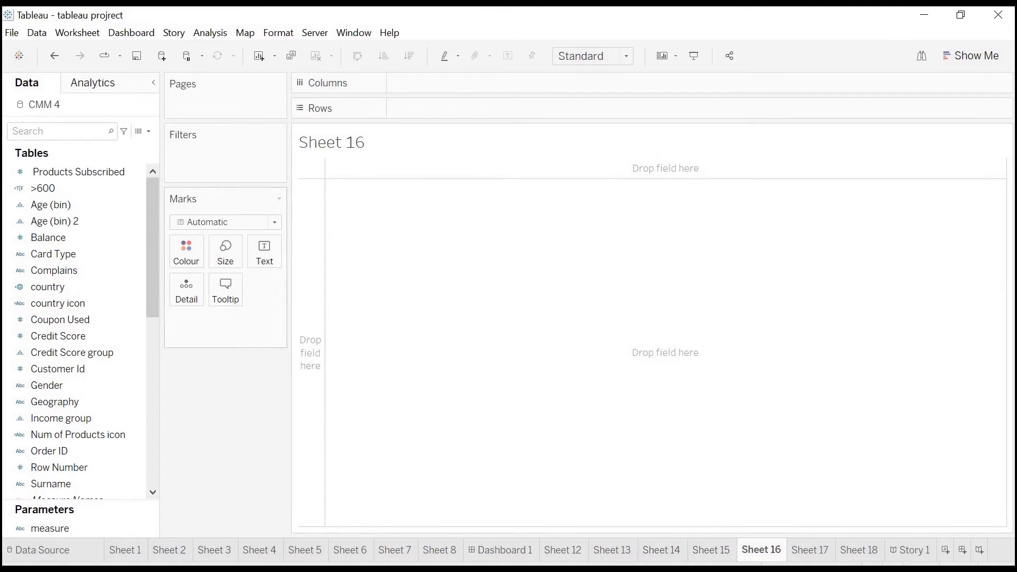
{"action": "left_click_drag", "start_coordinate": [79, 171], "coordinate": [394, 83]}
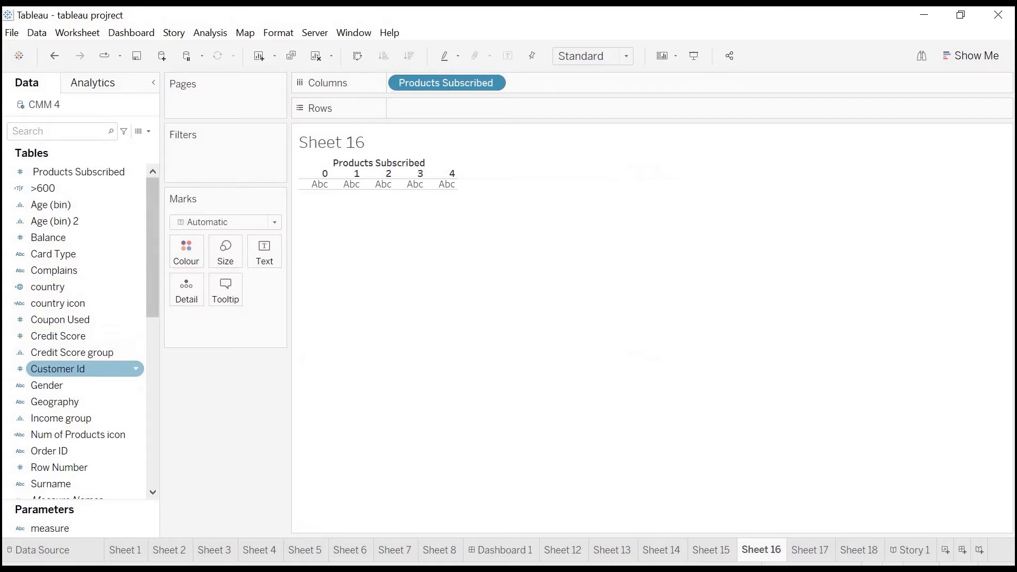
{"action": "scroll", "coordinate": [79, 385], "scroll_direction": "down", "scroll_amount": 6}
{"action": "left_click_drag", "start_coordinate": [48, 436], "coordinate": [410, 109]}
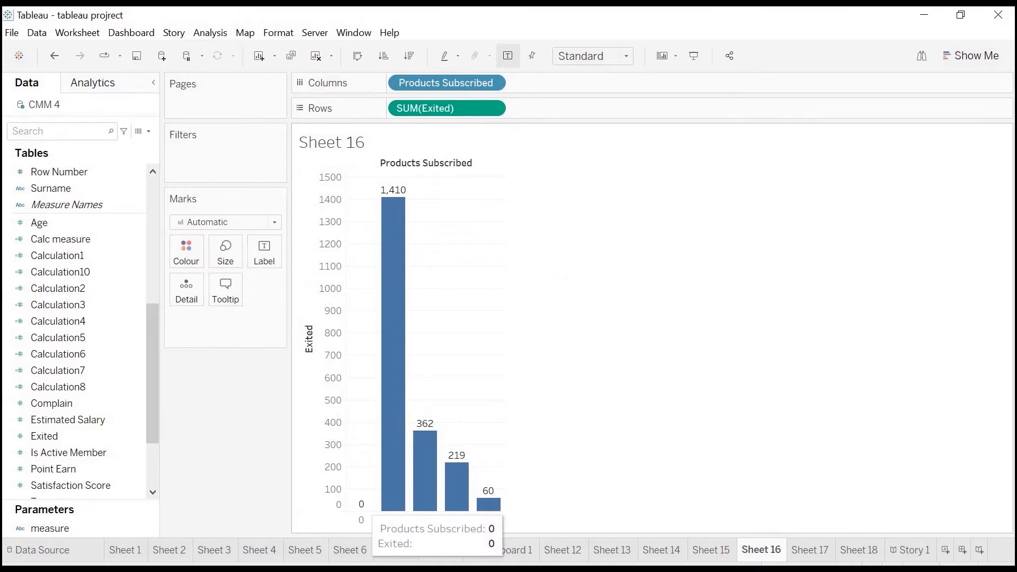
{"action": "right_click", "coordinate": [361, 506]}
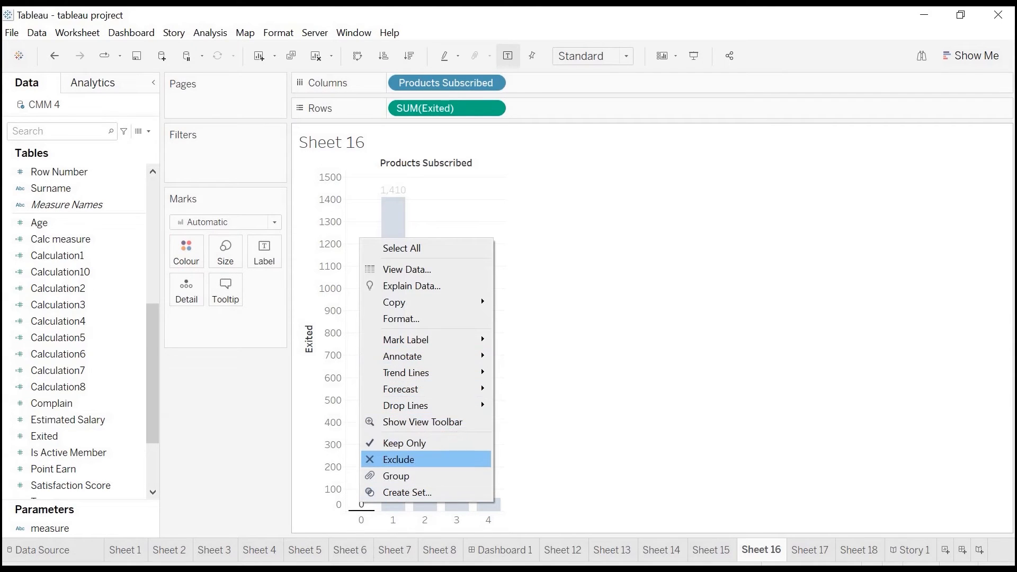
{"action": "left_click", "coordinate": [398, 459]}
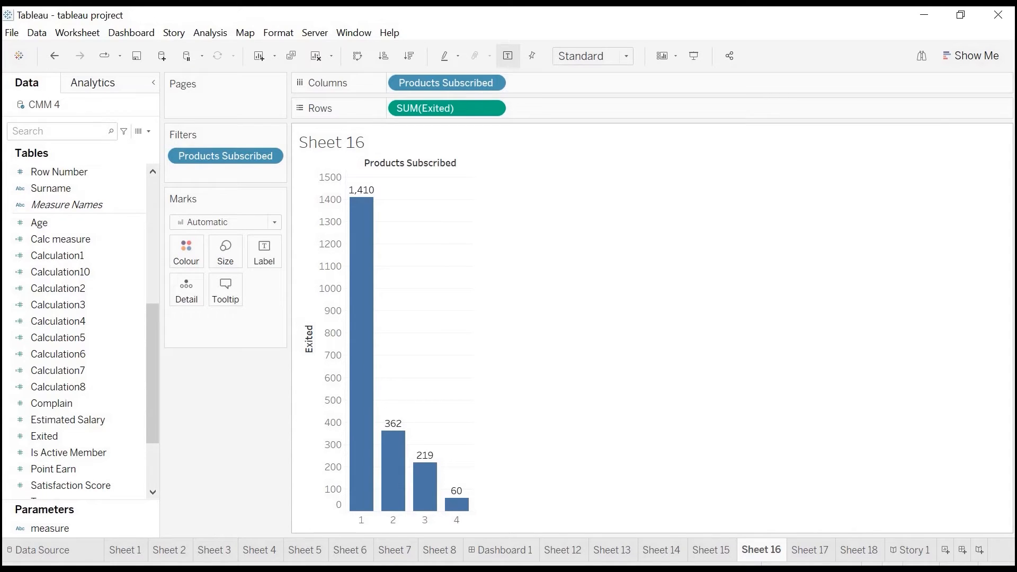
Step: On Sheet 17, add country as a distinct count measure and show it as the sheet's text
{"action": "mouse_move", "coordinate": [365, 466]}
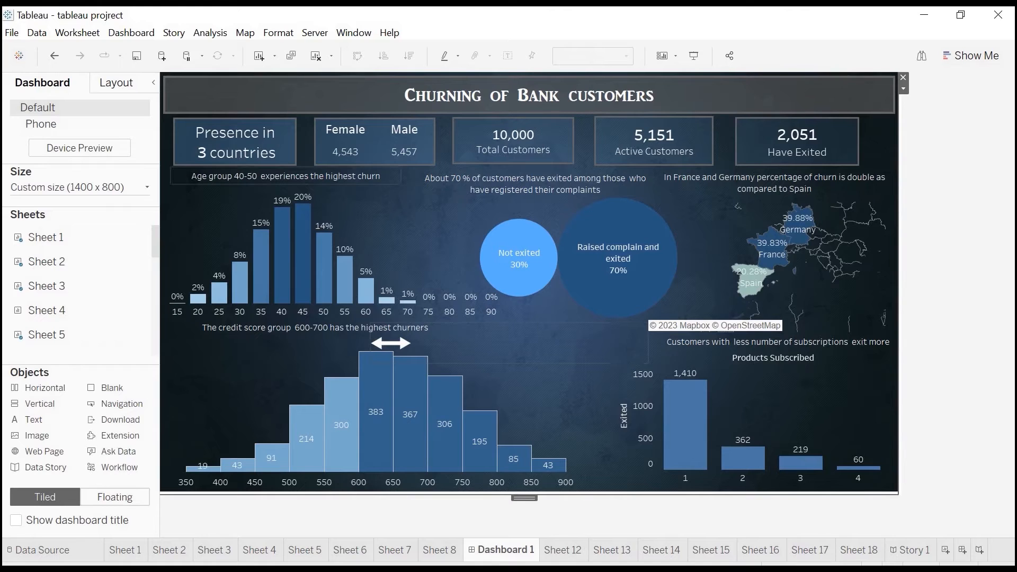
{"action": "mouse_move", "coordinate": [241, 153]}
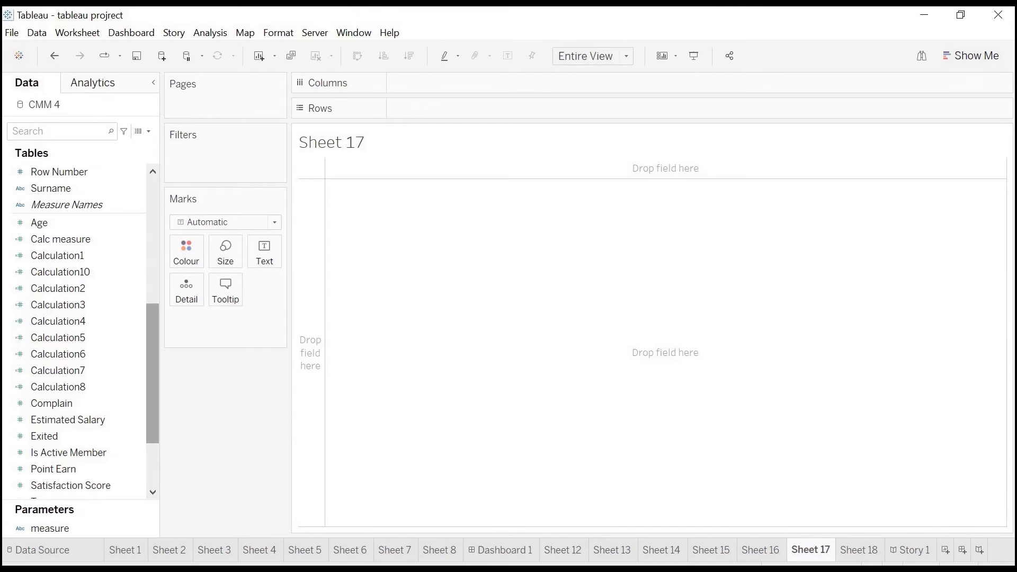
{"action": "scroll", "coordinate": [79, 329], "scroll_direction": "up", "scroll_amount": 4}
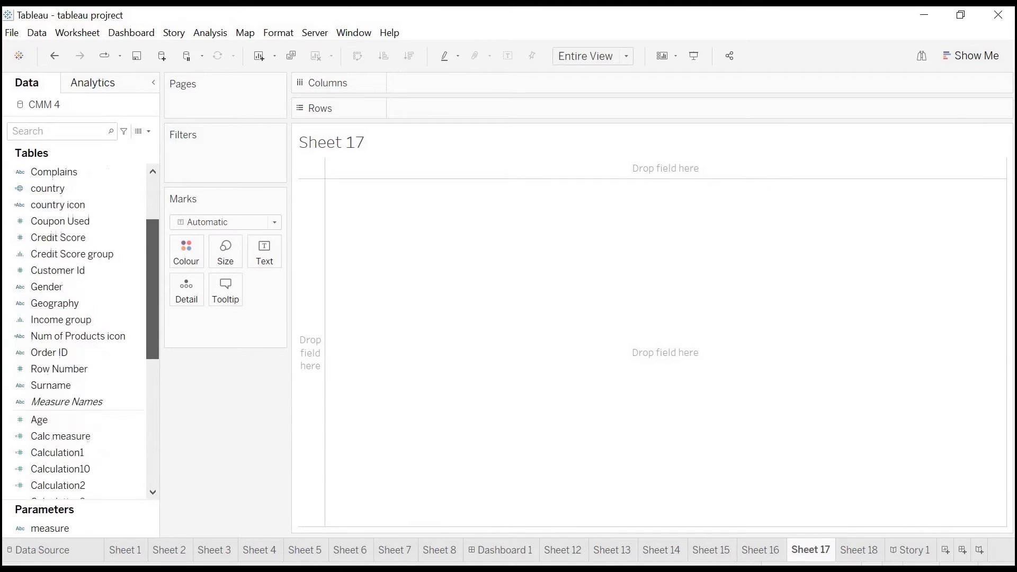
{"action": "scroll", "coordinate": [79, 254], "scroll_direction": "up", "scroll_amount": 2}
{"action": "left_click_drag", "start_coordinate": [48, 287], "coordinate": [412, 107]}
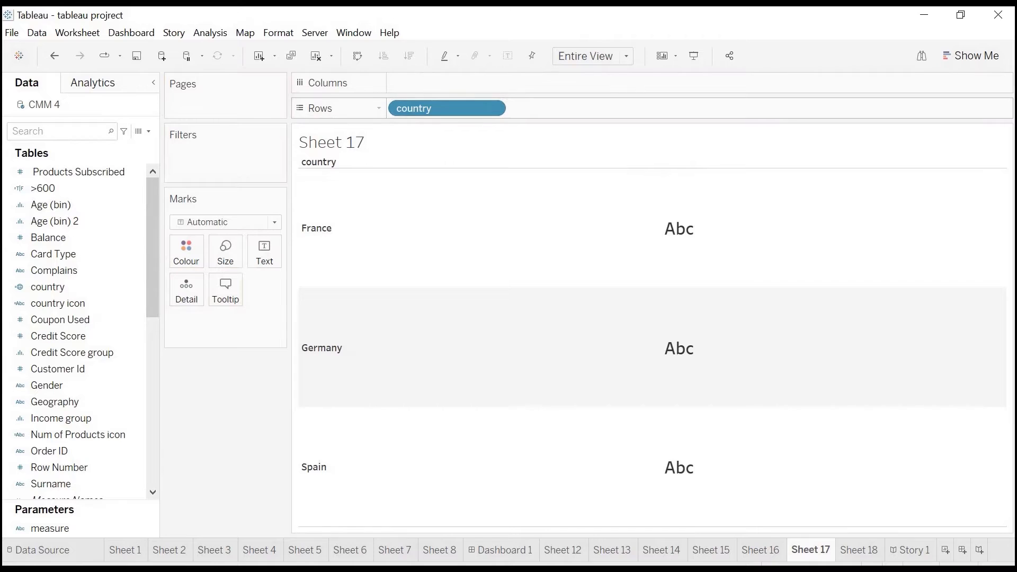
{"action": "left_click", "coordinate": [492, 108]}
{"action": "mouse_move", "coordinate": [507, 307]}
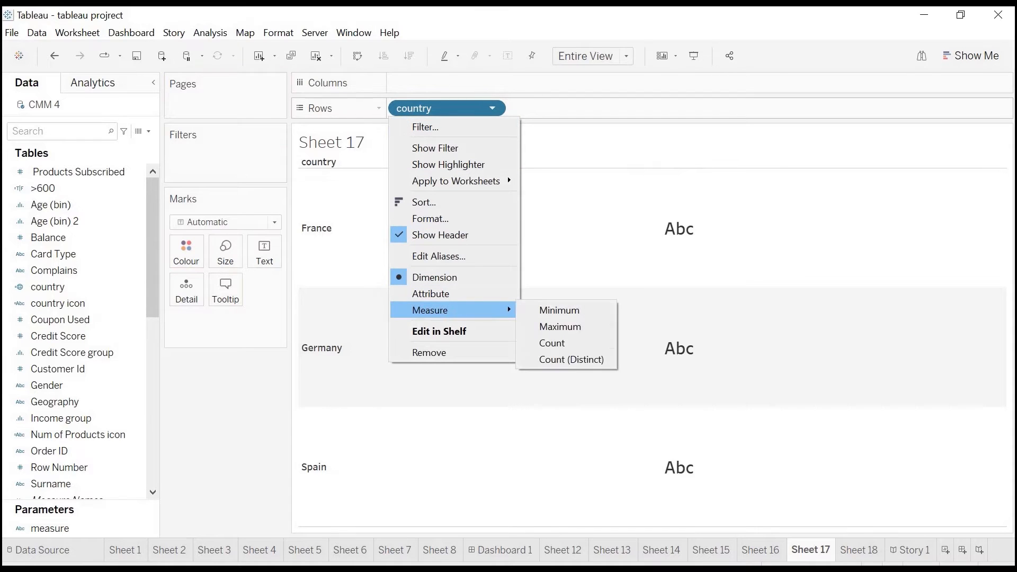
{"action": "left_click", "coordinate": [571, 359]}
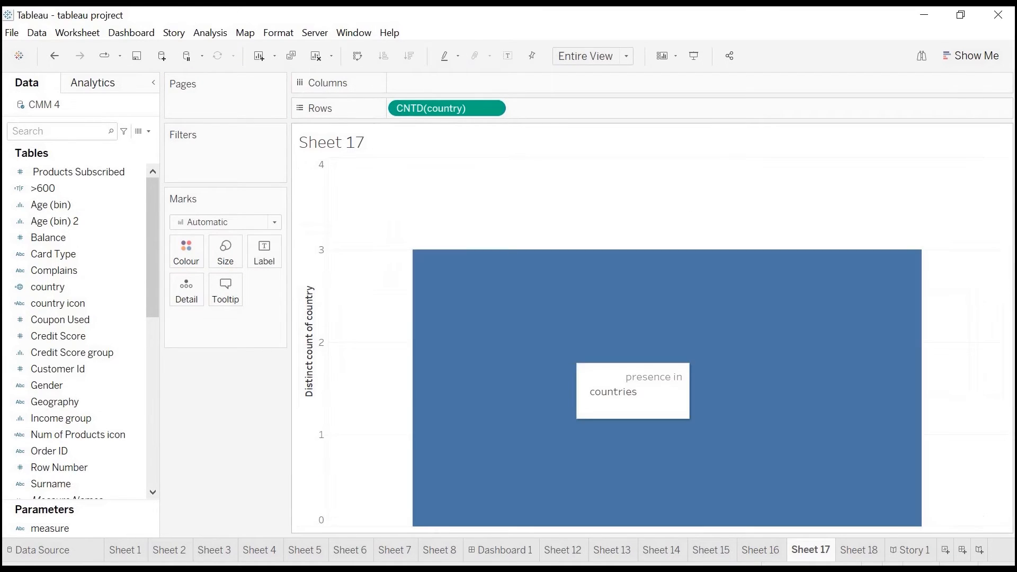
{"action": "left_click_drag", "start_coordinate": [440, 108], "coordinate": [263, 253]}
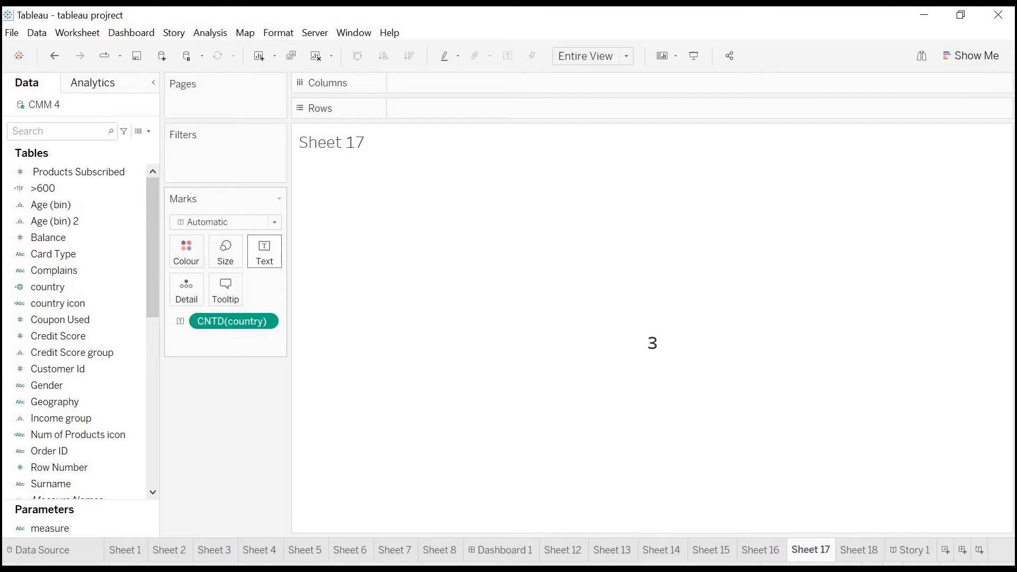
Step: Edit the country count's label so "Presence in" stands on a line above the value and "countries" follows the value
{"action": "left_click", "coordinate": [264, 252]}
{"action": "left_click", "coordinate": [362, 280]}
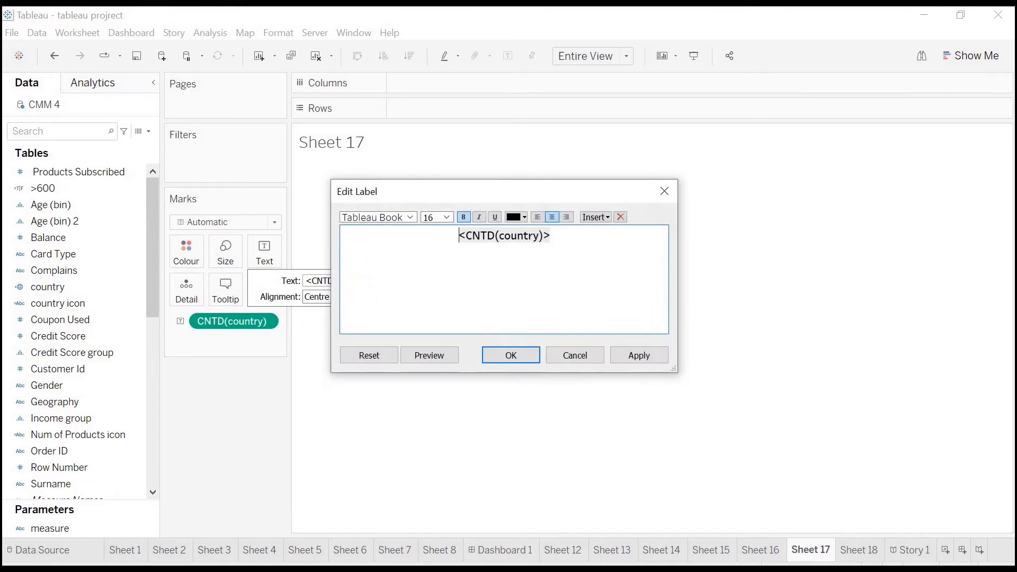
{"action": "type", "text": "Presen"}
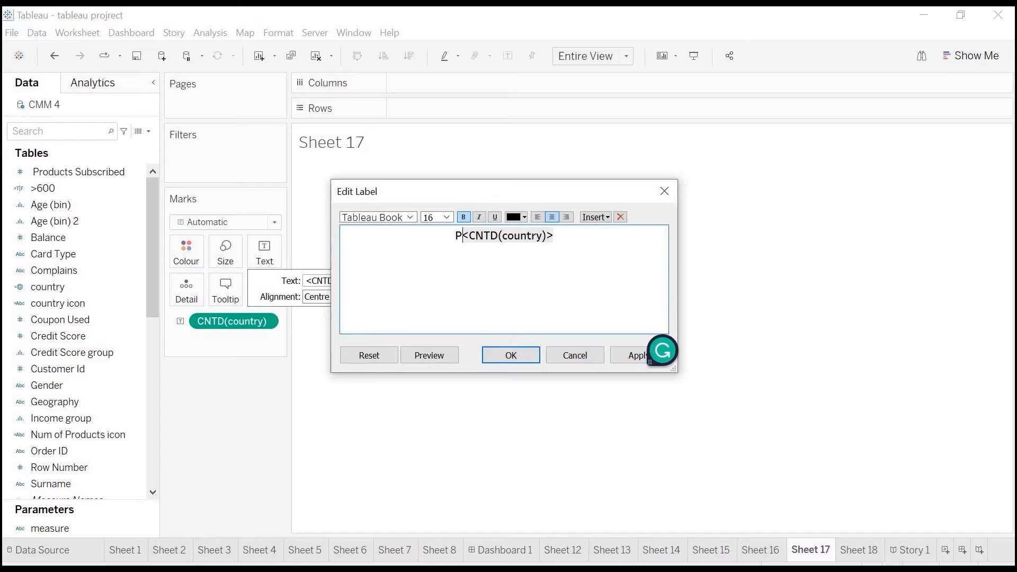
{"action": "type", "text": "ce in"}
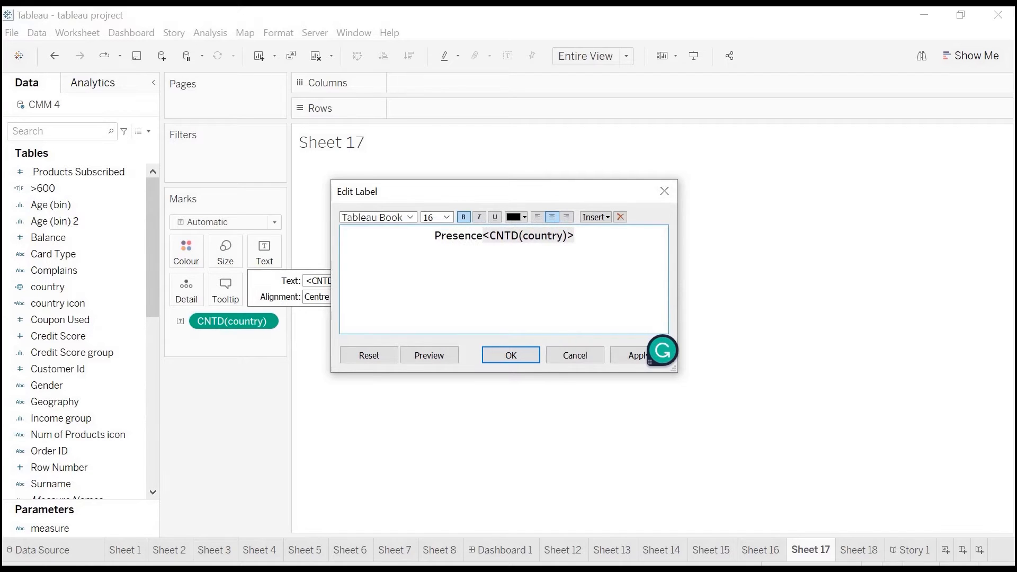
{"action": "key", "text": "Return"}
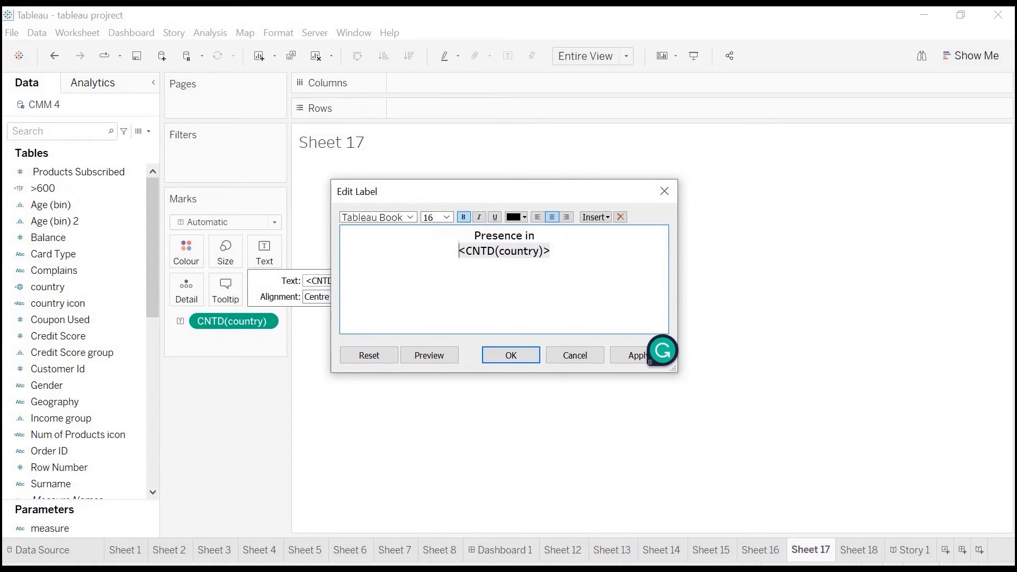
{"action": "type", "text": "countri"}
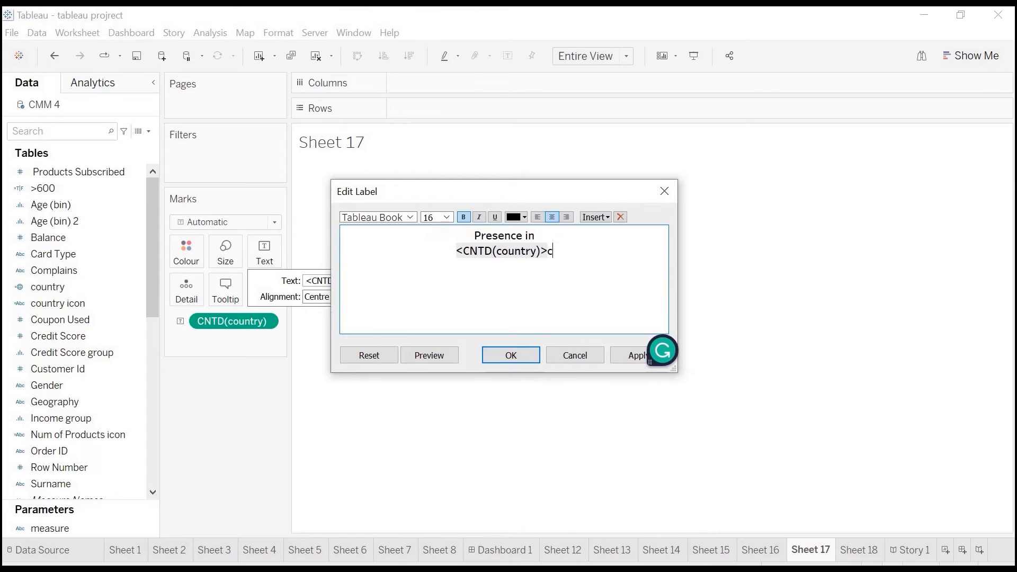
{"action": "type", "text": "es"}
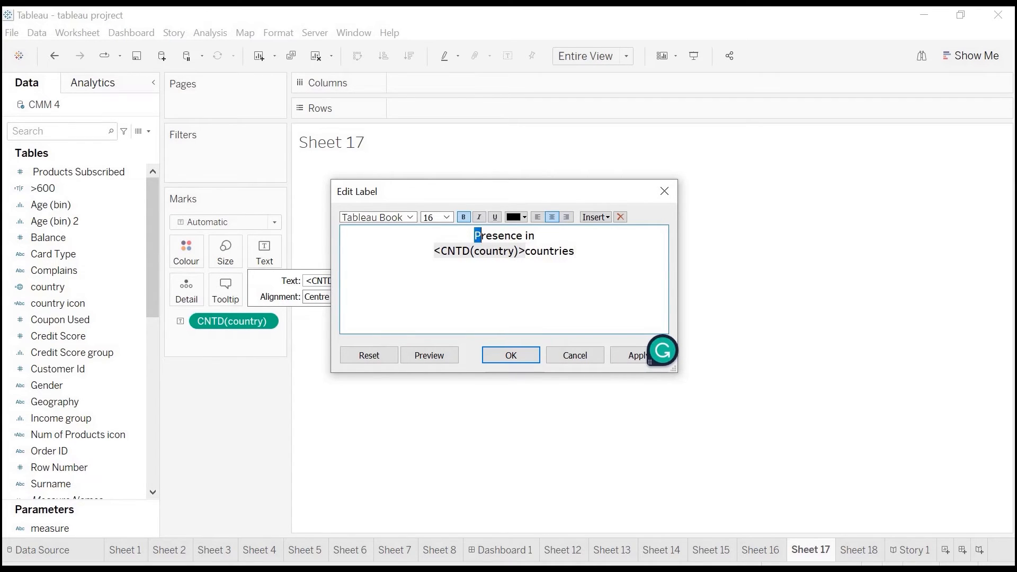
Step: Set the font size of "Presence in" and "countries" in the label to 12
{"action": "key", "text": "shift+End"}
{"action": "left_click", "coordinate": [446, 217]}
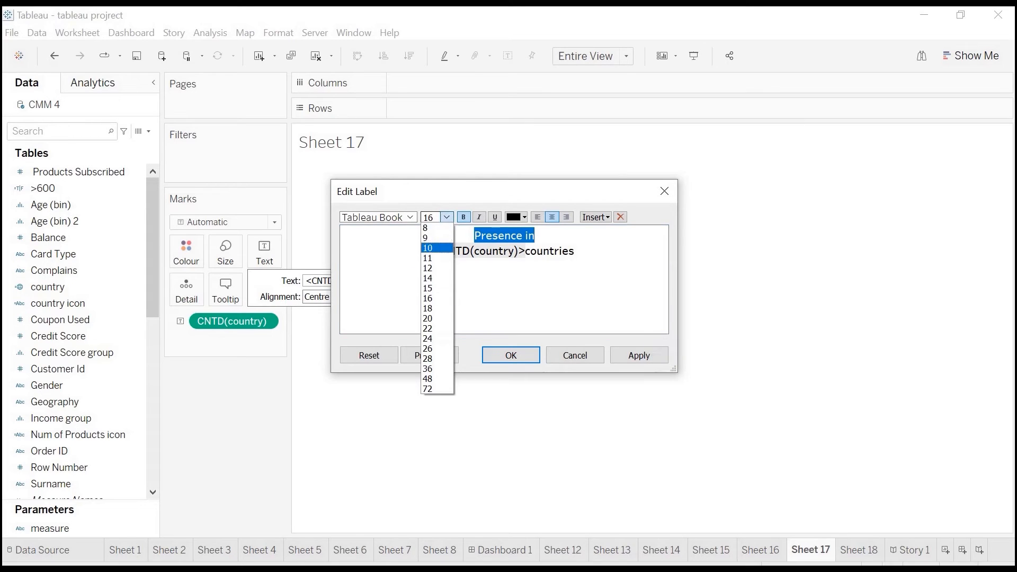
{"action": "left_click", "coordinate": [438, 267]}
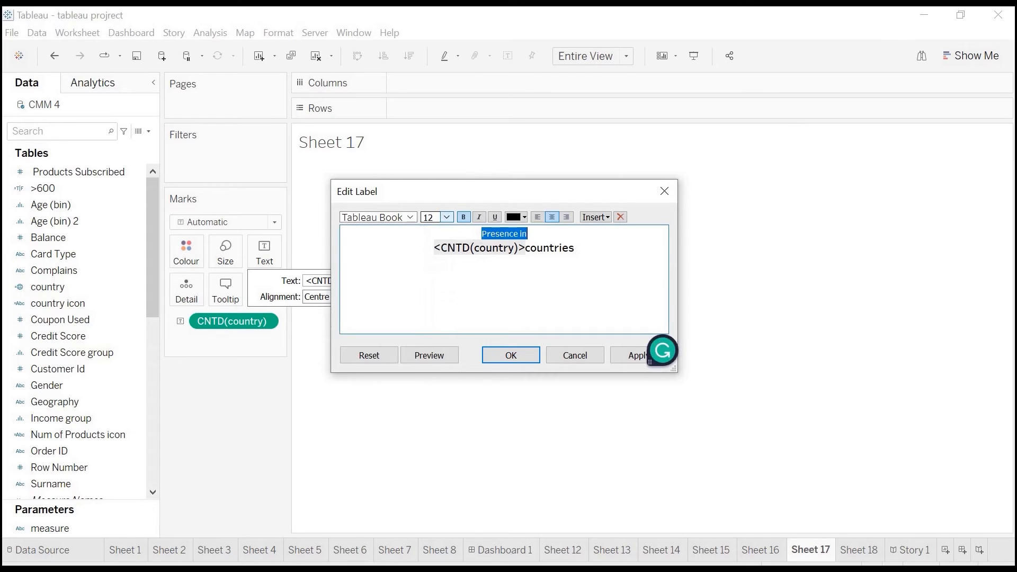
{"action": "key", "text": "Down"}
{"action": "key", "text": "shift+Right"}
{"action": "key", "text": "shift+Right"}
{"action": "key", "text": "shift+Right"}
{"action": "key", "text": "shift+Right"}
{"action": "key", "text": "shift+Right"}
{"action": "key", "text": "shift+Right"}
{"action": "key", "text": "shift+Right"}
{"action": "key", "text": "shift+Right"}
{"action": "key", "text": "shift+Right"}
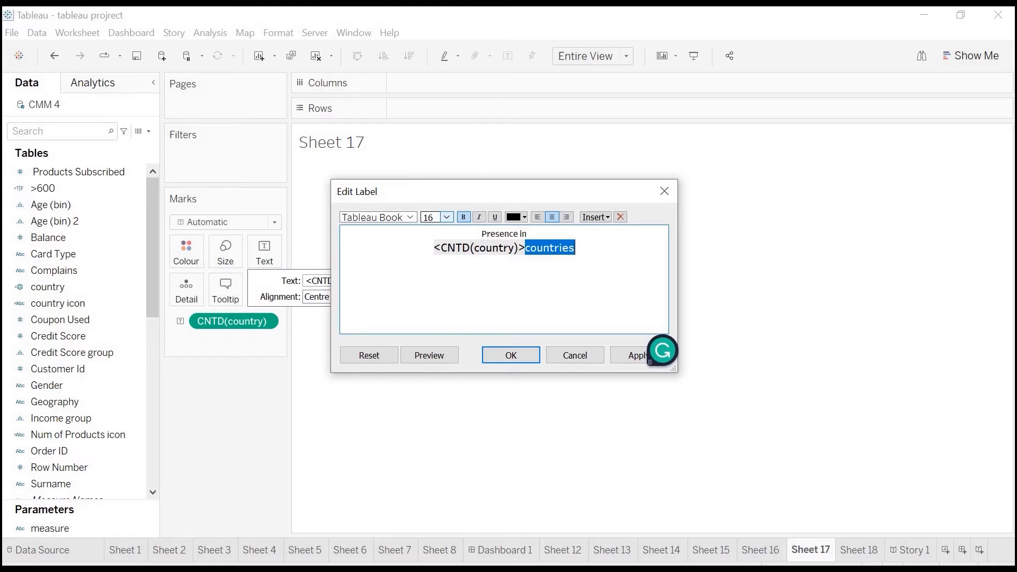
{"action": "left_click", "coordinate": [446, 217]}
{"action": "left_click", "coordinate": [437, 268]}
Step: Remove bold from "Presence in" and "countries", keep the country count bold, and accept the label
{"action": "left_click_drag", "start_coordinate": [481, 234], "coordinate": [531, 248]}
{"action": "left_click", "coordinate": [464, 217]}
{"action": "left_click", "coordinate": [463, 217]}
{"action": "left_click", "coordinate": [510, 355]}
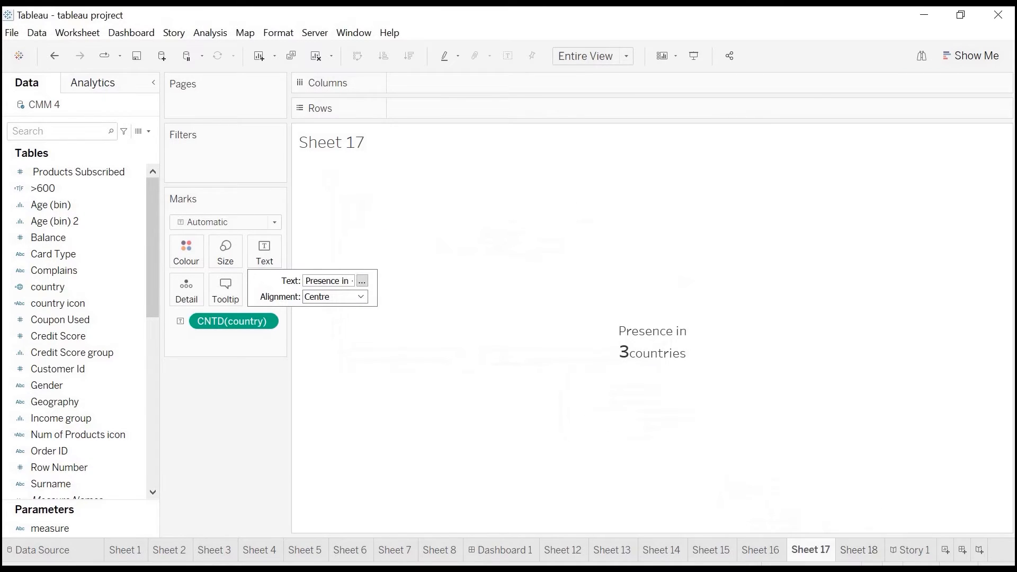
Step: Check the gender card on Dashboard 1, and on Sheet 18 place Gender on columns with CMM 4.CSV (Count) as text
{"action": "left_click", "coordinate": [500, 550]}
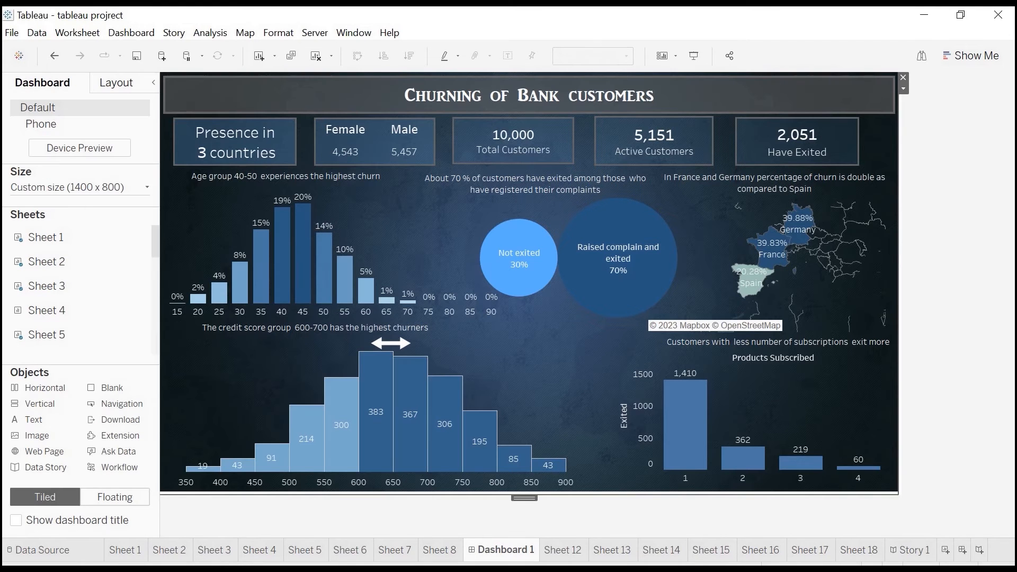
{"action": "mouse_move", "coordinate": [366, 156]}
{"action": "left_click", "coordinate": [809, 550]}
{"action": "left_click", "coordinate": [859, 551]}
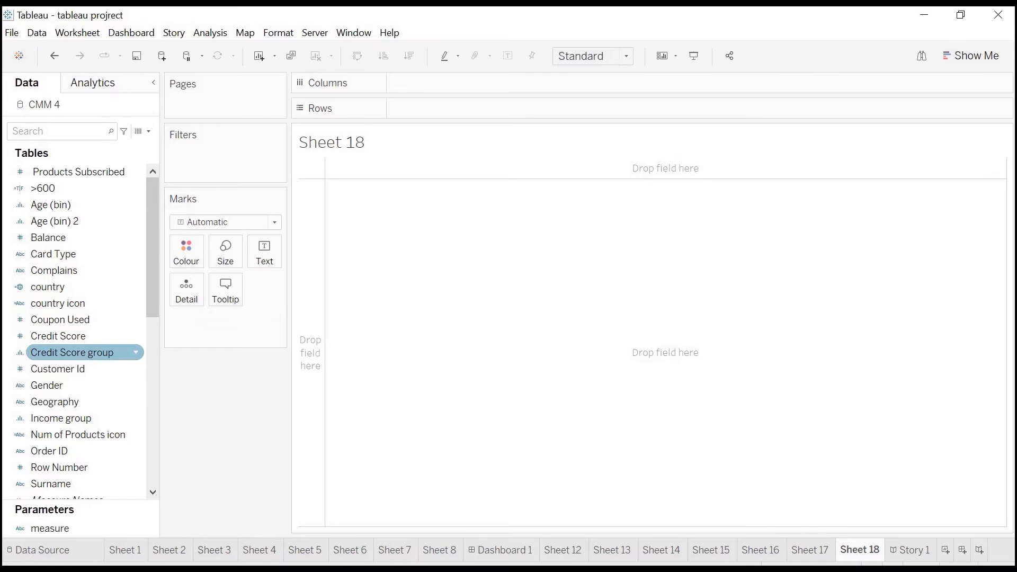
{"action": "left_click_drag", "start_coordinate": [46, 385], "coordinate": [424, 109]}
{"action": "key", "text": "ctrl+w"}
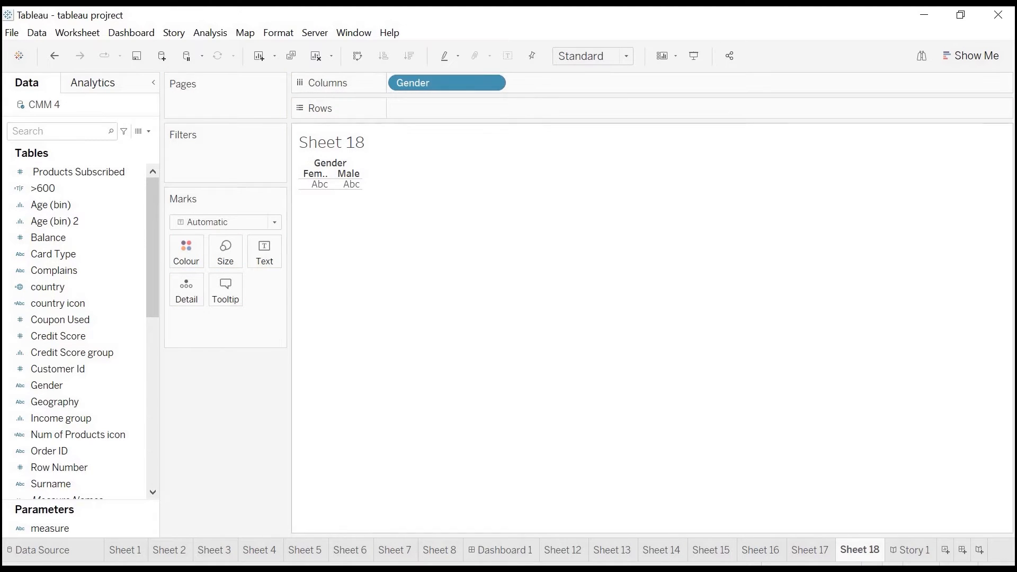
{"action": "scroll", "coordinate": [74, 452], "scroll_direction": "down", "scroll_amount": 8}
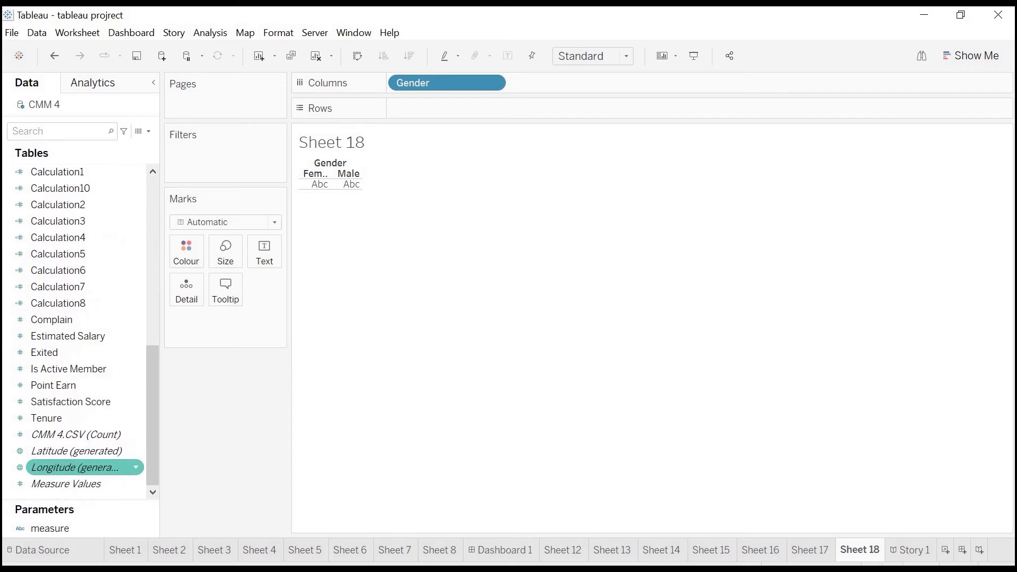
{"action": "left_click_drag", "start_coordinate": [76, 434], "coordinate": [261, 251]}
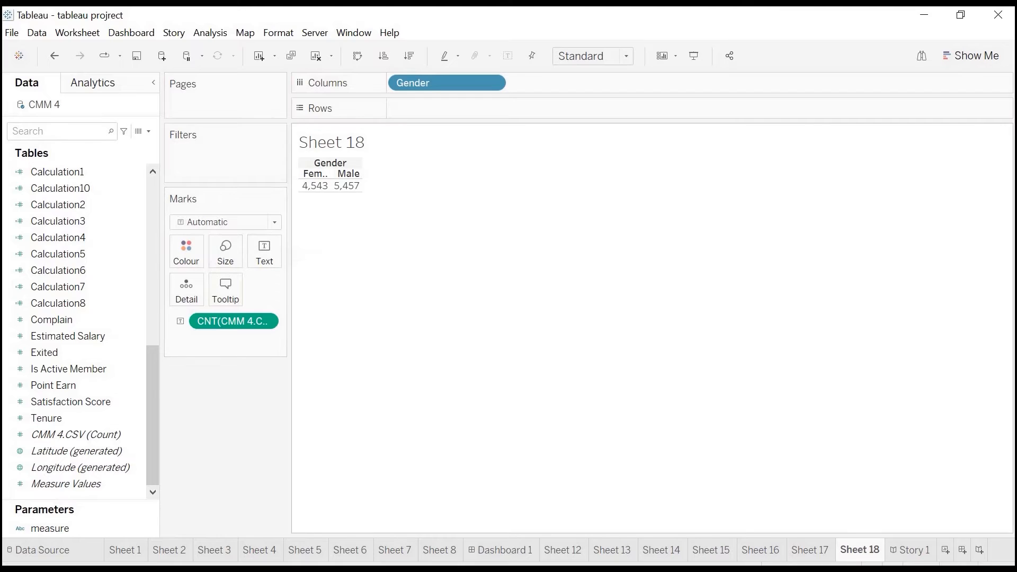
Step: Hide the Gender field label above the column headers and fit Sheet 18 to Entire View
{"action": "right_click", "coordinate": [350, 162]}
{"action": "left_click", "coordinate": [408, 224]}
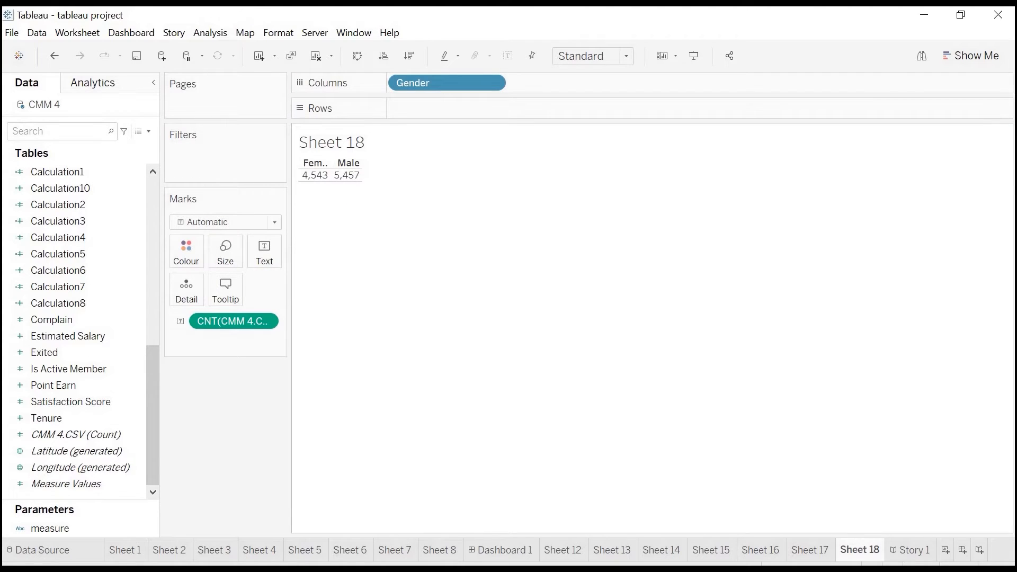
{"action": "left_click", "coordinate": [592, 56]}
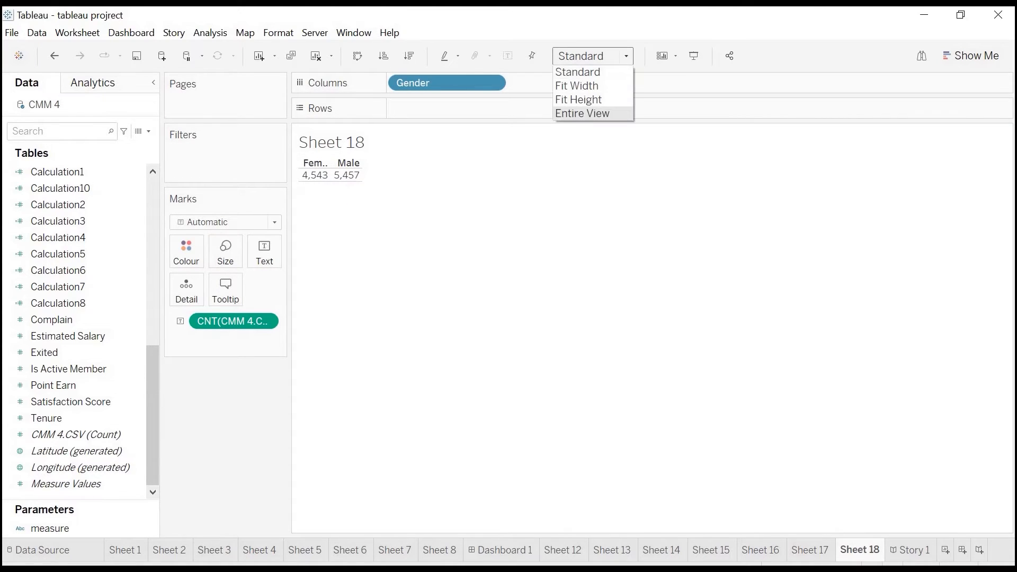
{"action": "left_click", "coordinate": [595, 112]}
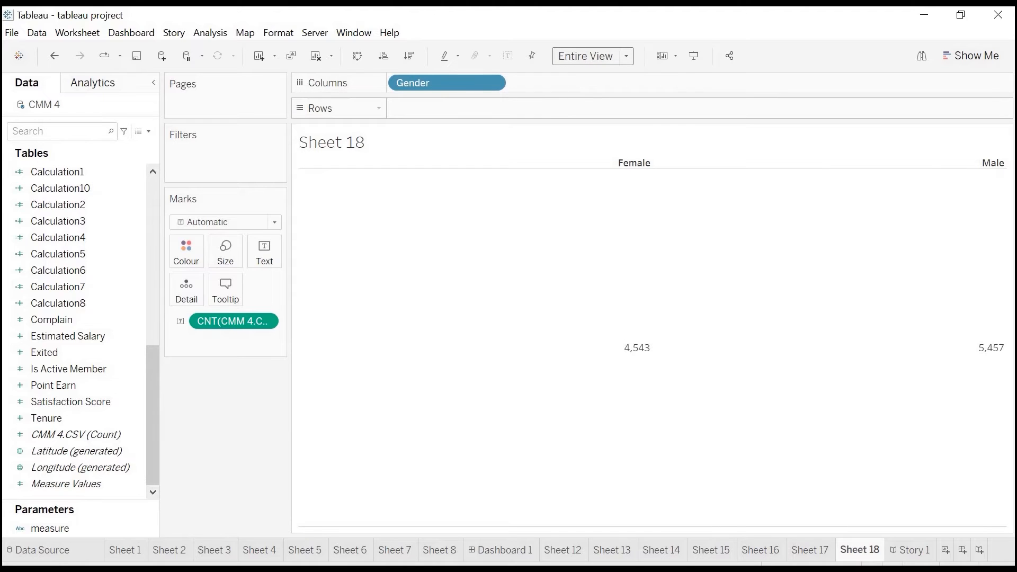
Step: Format Sheet 18 so the default pane font size is 16
{"action": "right_click", "coordinate": [583, 294]}
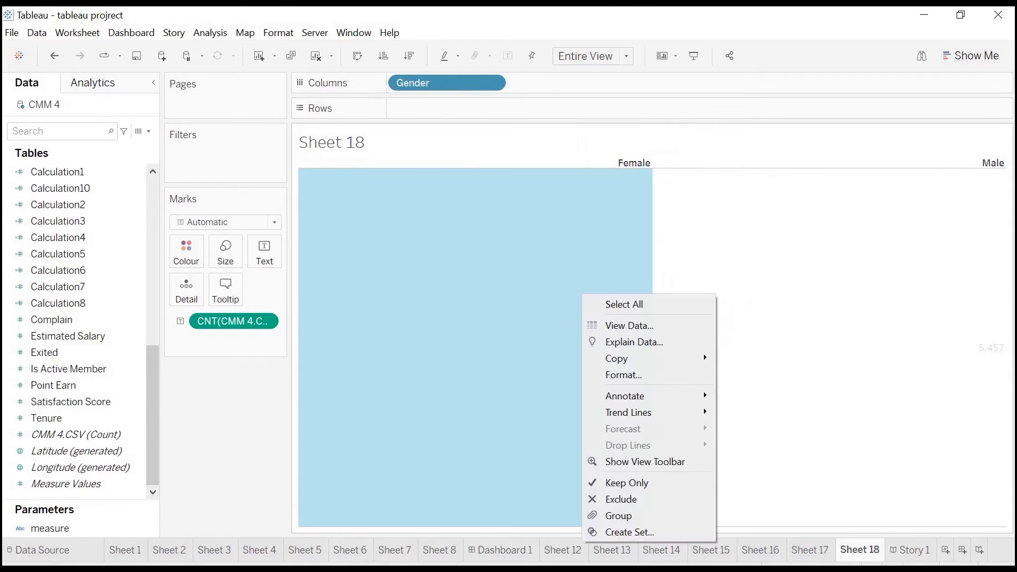
{"action": "left_click", "coordinate": [624, 374]}
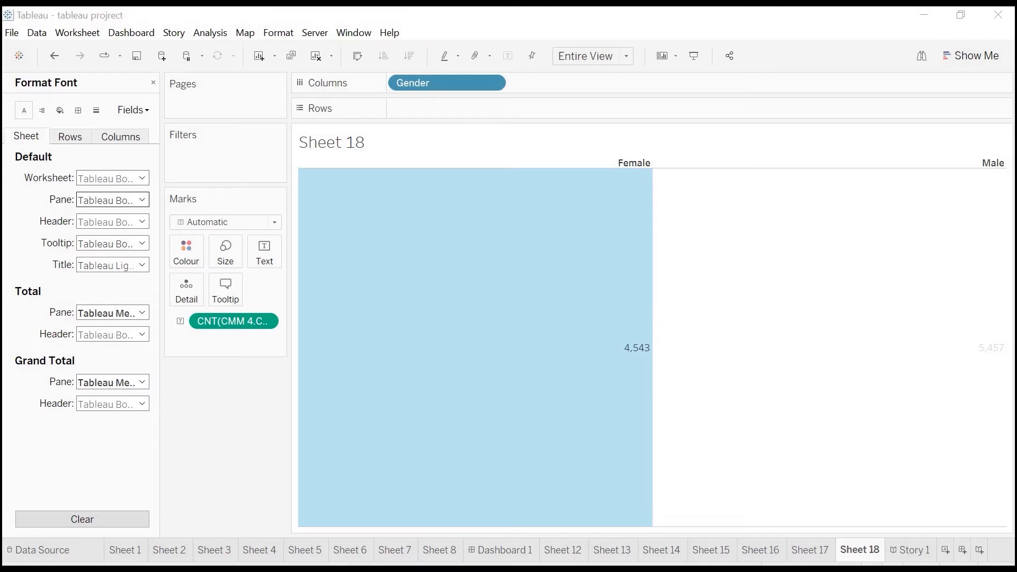
{"action": "left_click", "coordinate": [112, 221]}
{"action": "left_click", "coordinate": [110, 242]}
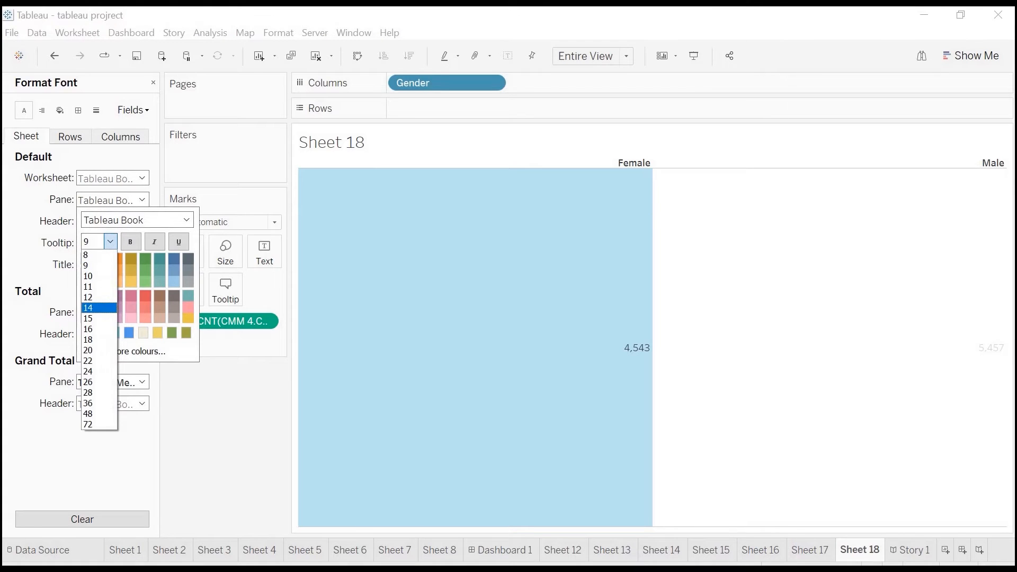
{"action": "left_click", "coordinate": [89, 329]}
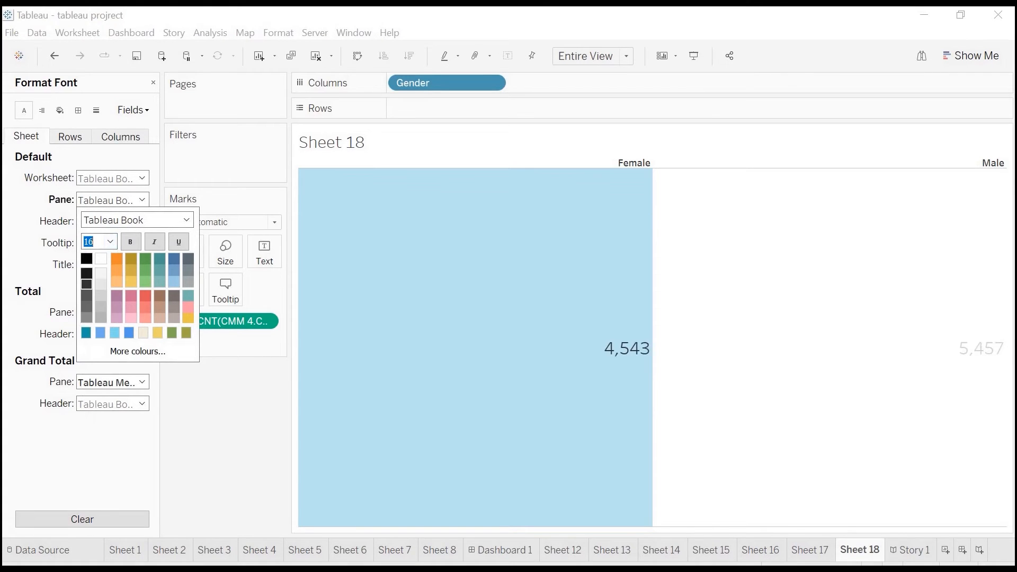
{"action": "key", "text": "Escape"}
Step: Set the default header font size on Sheet 18 to 16 for the Female and Male headings
{"action": "left_click", "coordinate": [112, 243]}
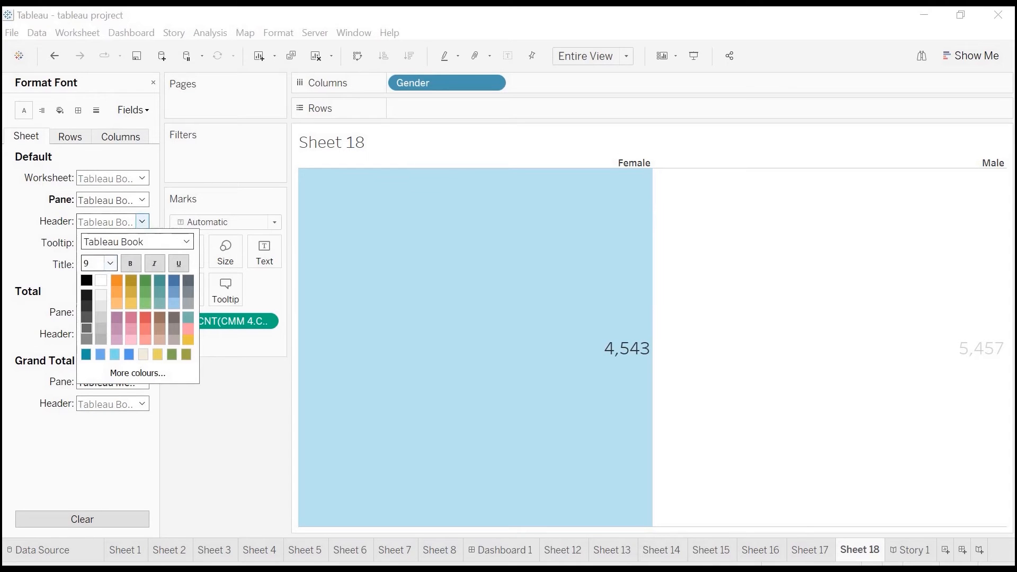
{"action": "left_click", "coordinate": [110, 263]}
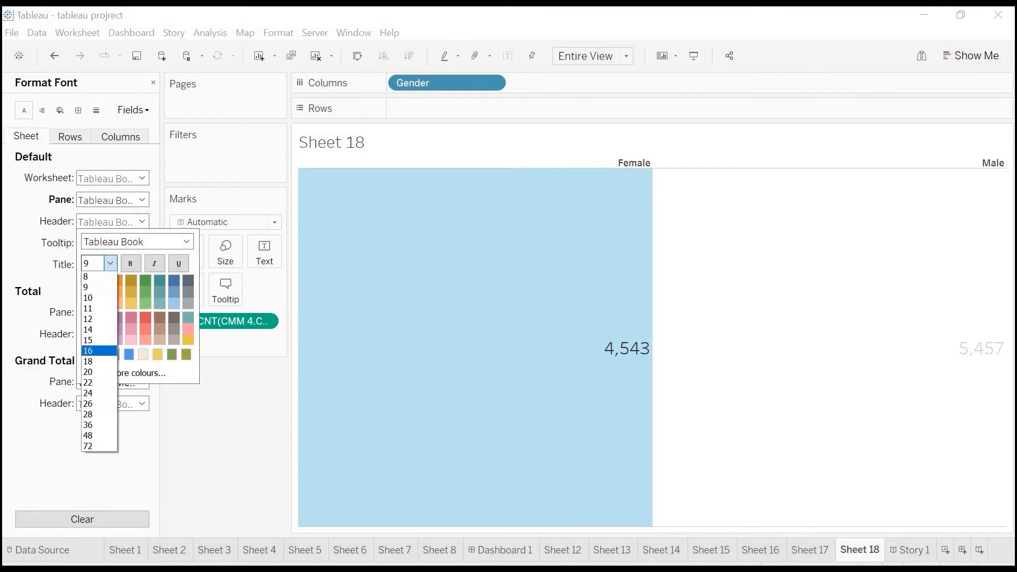
{"action": "left_click", "coordinate": [99, 351]}
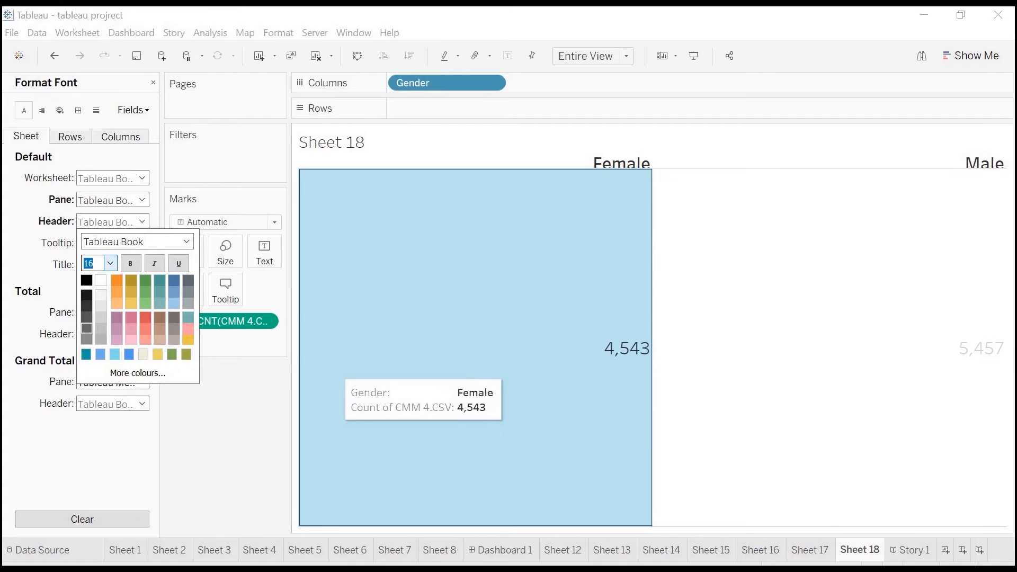
{"action": "left_click", "coordinate": [381, 328]}
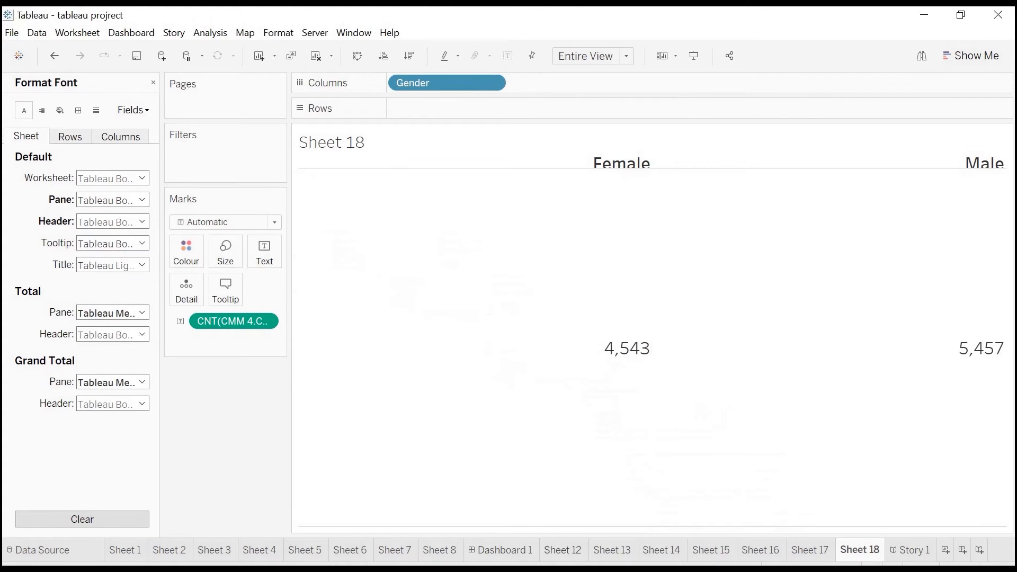
Step: Check the Total Customers card on Dashboard 1 and duplicate Sheet 17 as its starting point
{"action": "left_click", "coordinate": [500, 550]}
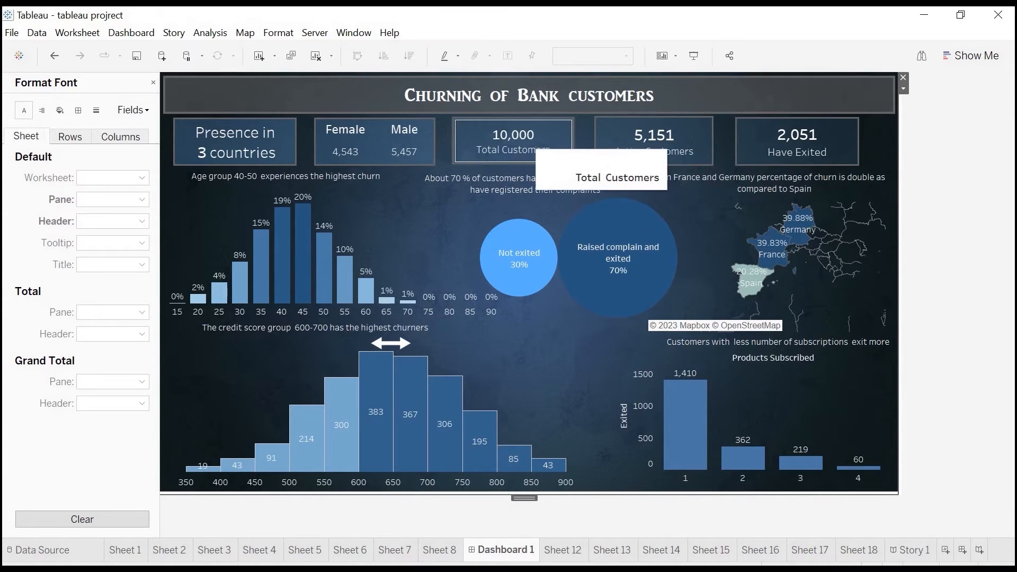
{"action": "left_click", "coordinate": [809, 549]}
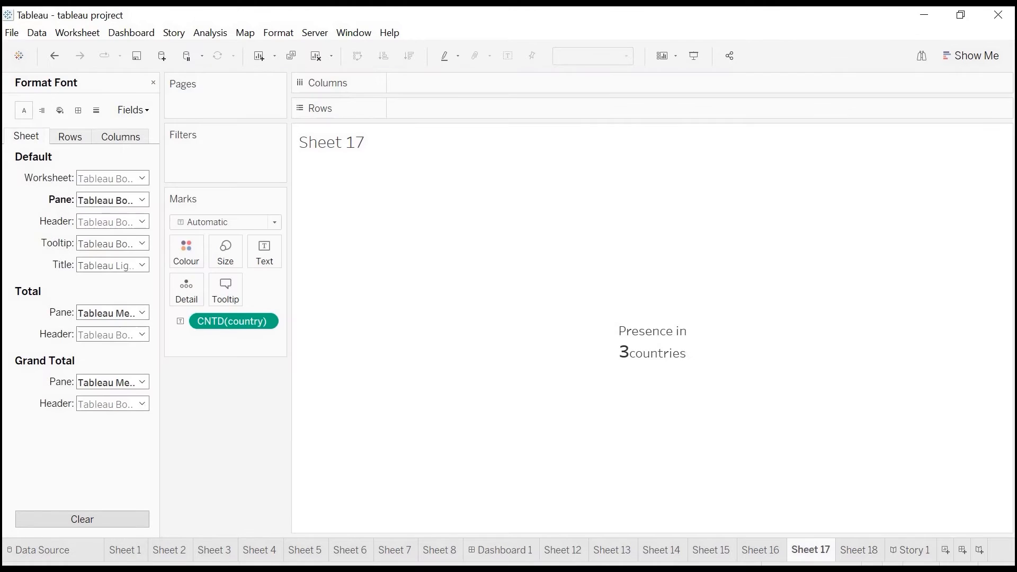
{"action": "right_click", "coordinate": [813, 549]}
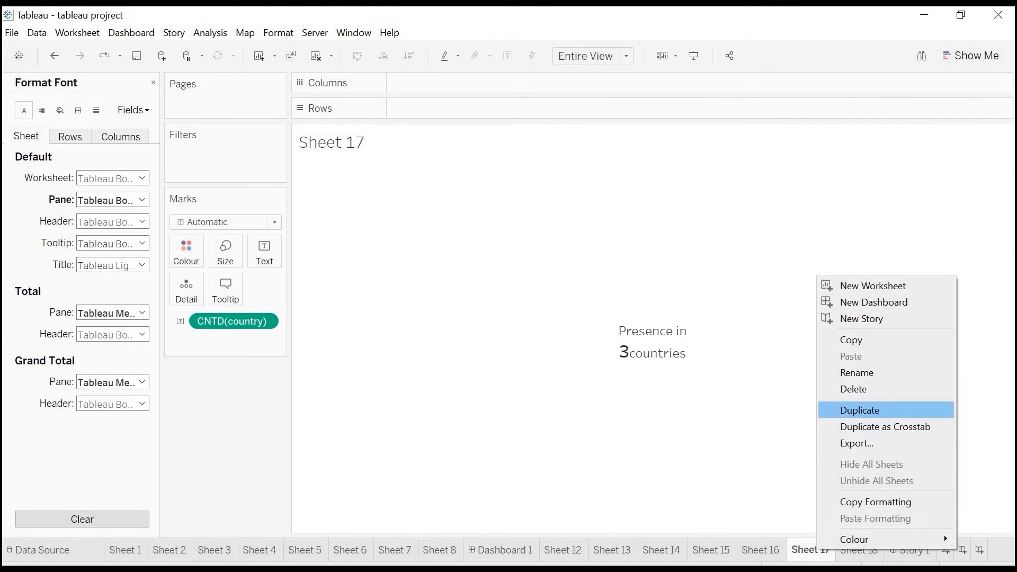
{"action": "left_click", "coordinate": [842, 409]}
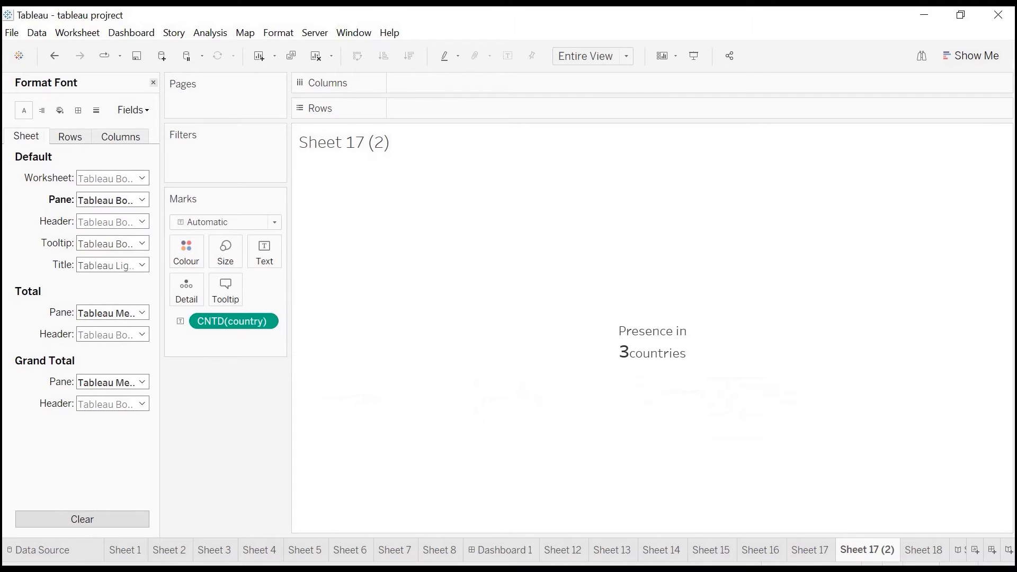
Step: On the duplicated sheet, replace the distinct country count with CMM 4.CSV (Count) as the text
{"action": "left_click", "coordinate": [153, 83]}
{"action": "left_click_drag", "start_coordinate": [228, 322], "coordinate": [77, 397]}
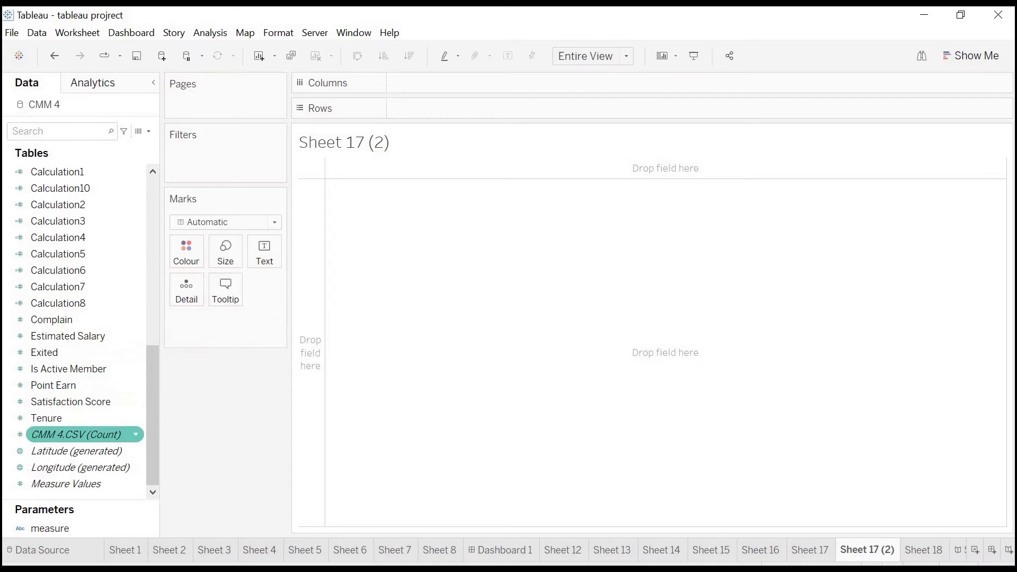
{"action": "left_click_drag", "start_coordinate": [79, 434], "coordinate": [265, 254]}
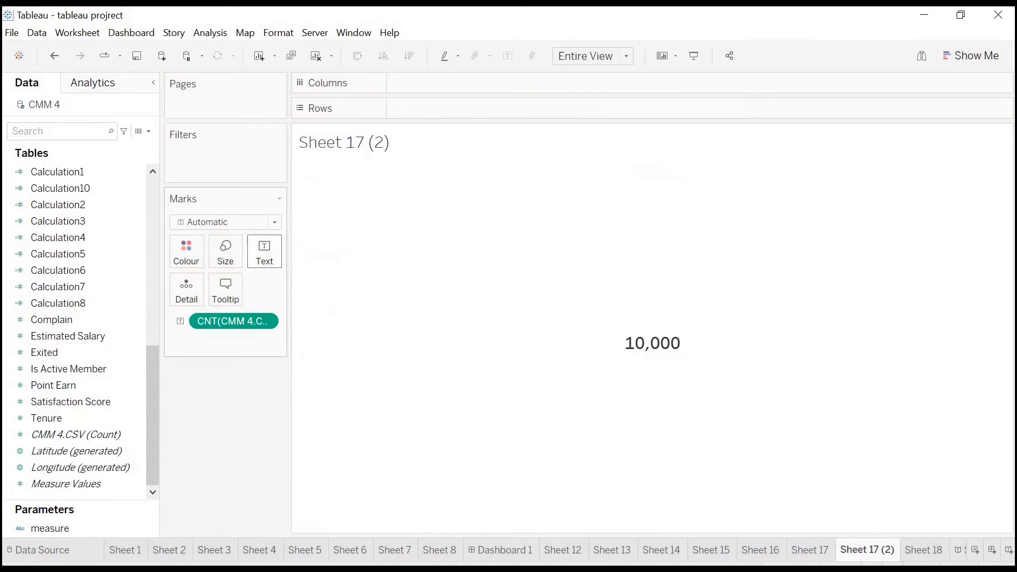
Step: Replace the leftover tooltip text on the duplicated sheet with the CNT(CMM 4.CSV) field
{"action": "left_click", "coordinate": [225, 288]}
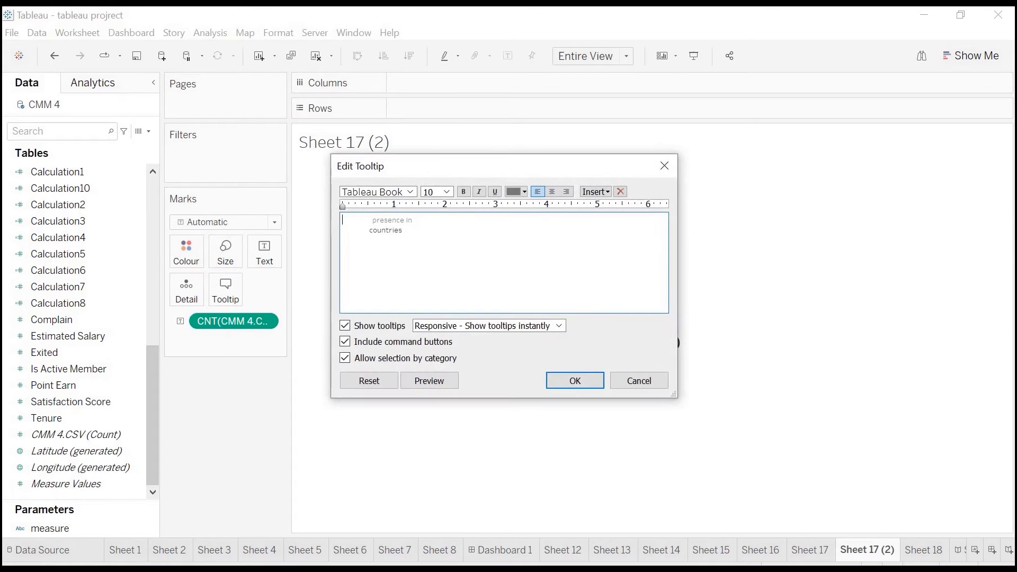
{"action": "key", "text": "ctrl+a"}
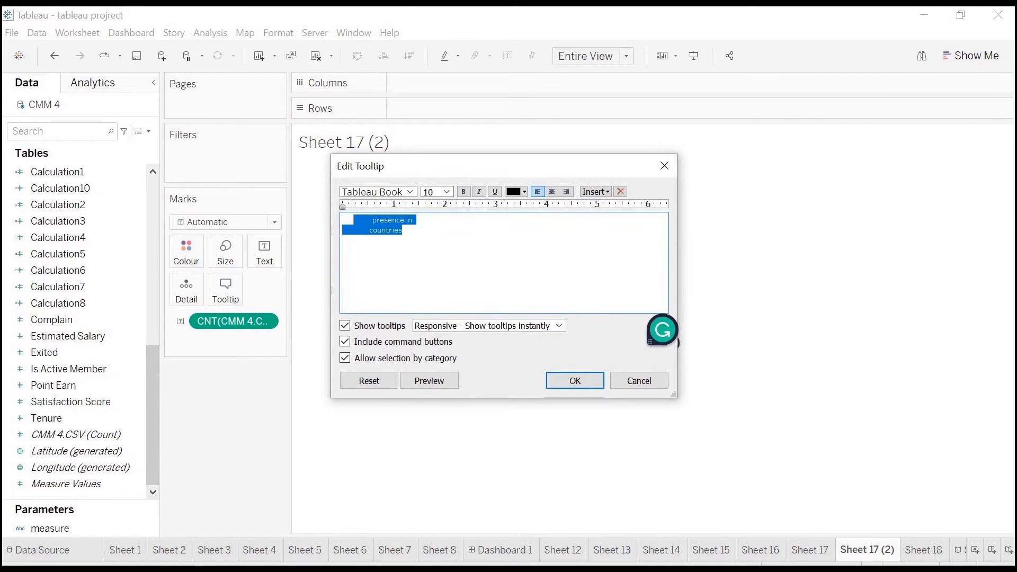
{"action": "key", "text": "Delete"}
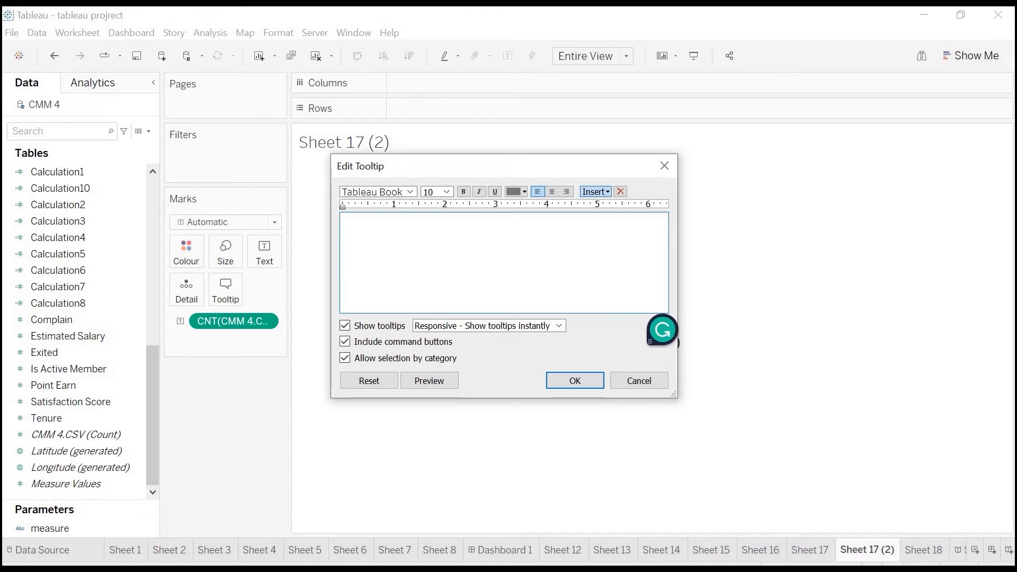
{"action": "left_click", "coordinate": [596, 191]}
{"action": "left_click", "coordinate": [624, 450]}
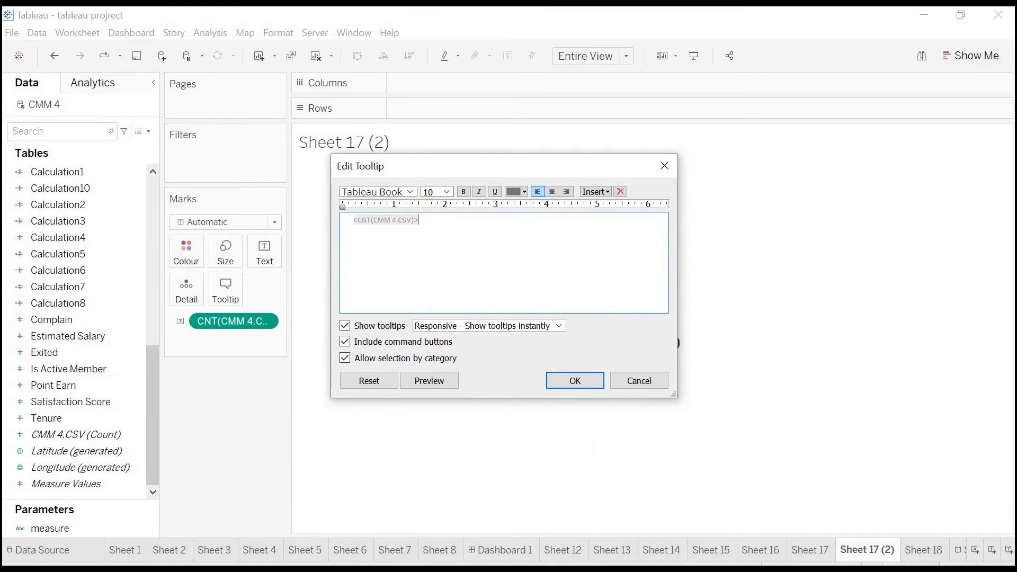
{"action": "left_click", "coordinate": [574, 380]}
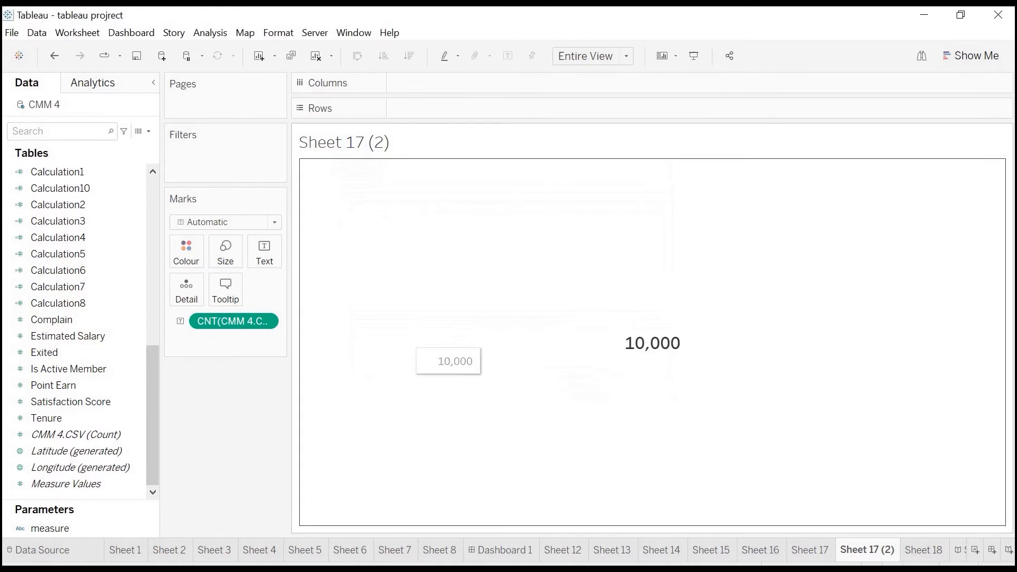
Step: Edit the text label to add "Total Customers" on a line below the CNT(CMM 4.CSV) value
{"action": "left_click", "coordinate": [264, 251]}
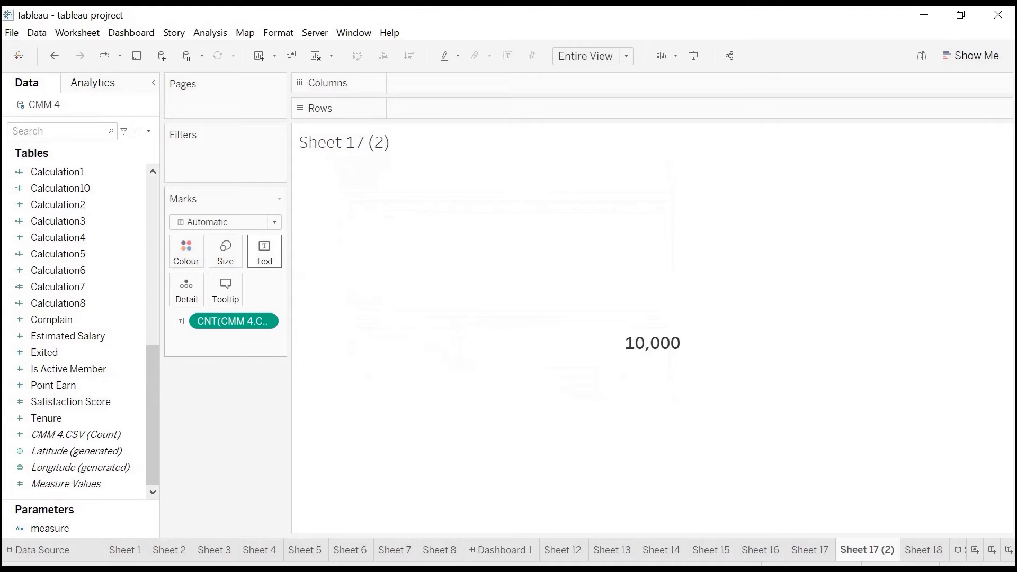
{"action": "left_click", "coordinate": [361, 281]}
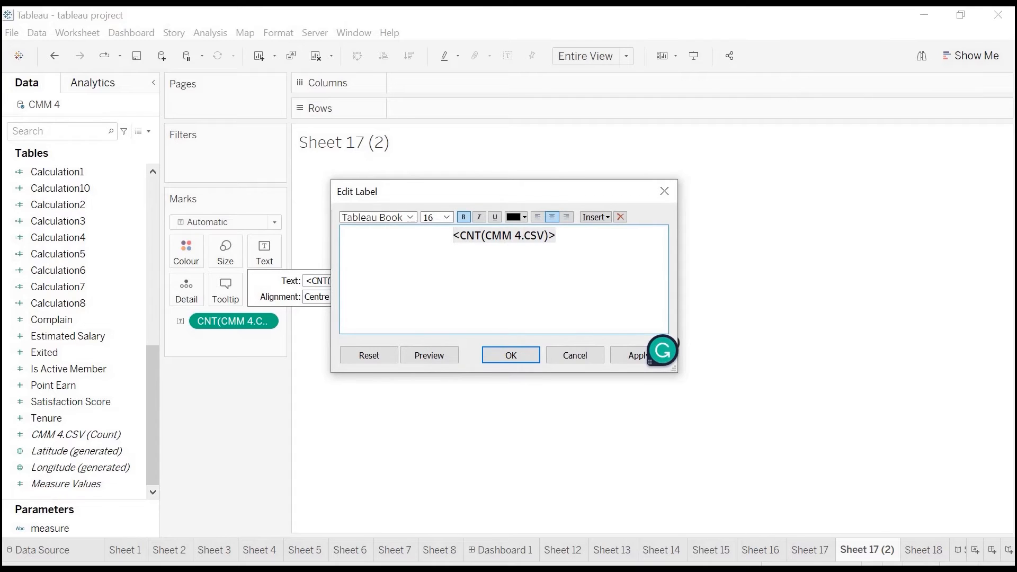
{"action": "type", "text": "Total Customers"}
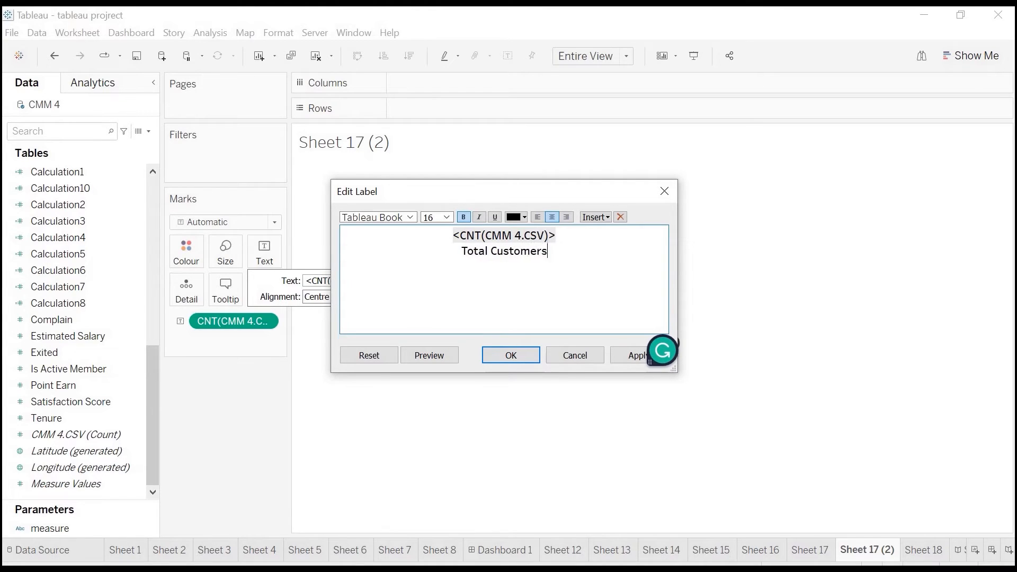
Step: Set "Total Customers" in the label to non-bold size 12, accept the label, and return to Dashboard 1
{"action": "key", "text": "shift+Home"}
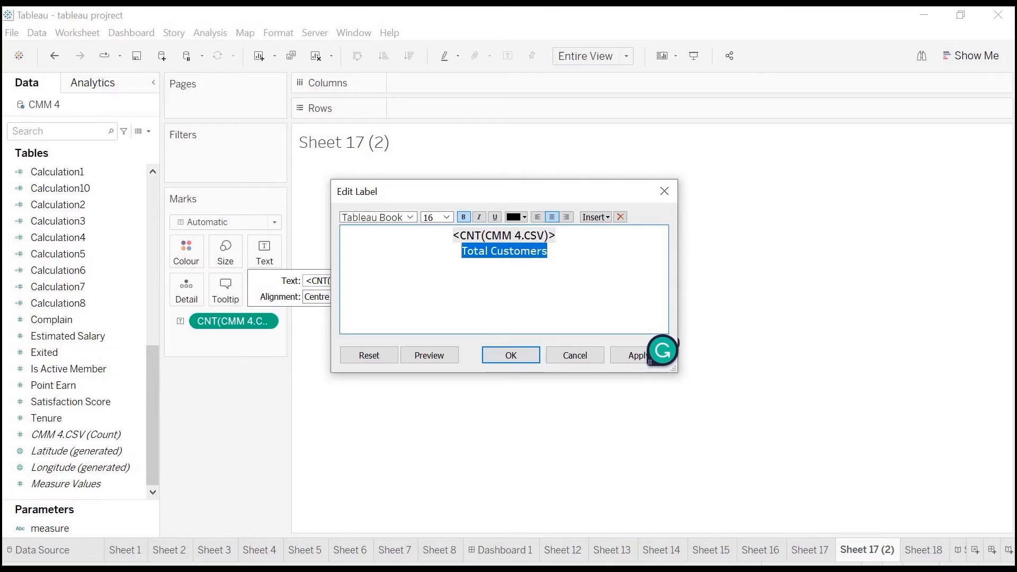
{"action": "left_click", "coordinate": [446, 217]}
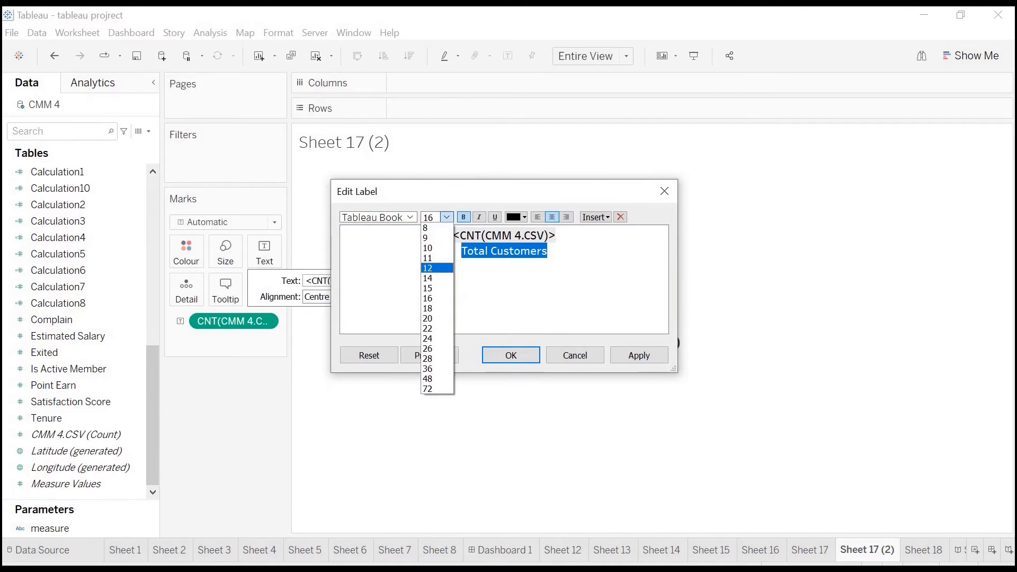
{"action": "left_click", "coordinate": [434, 268]}
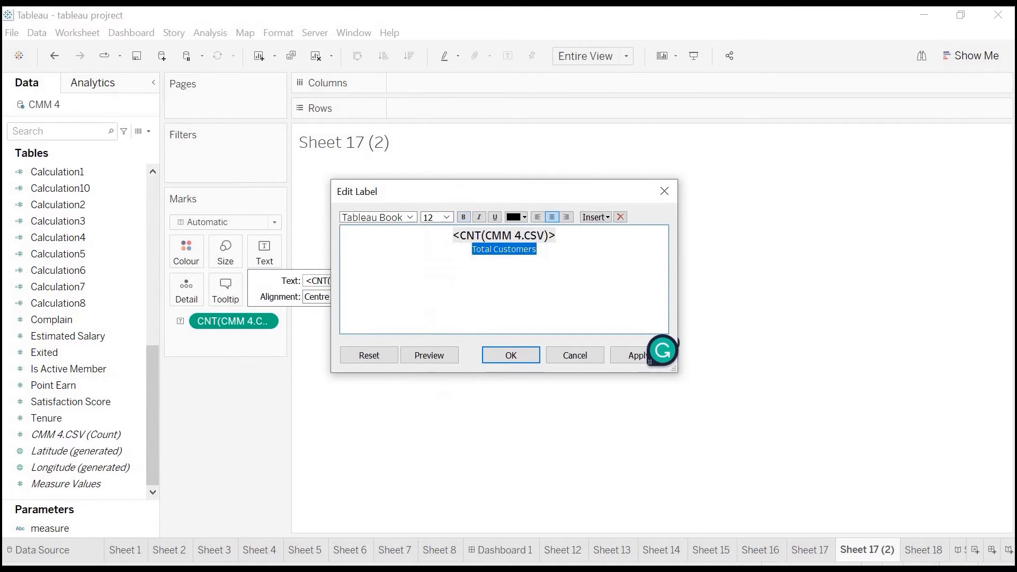
{"action": "left_click", "coordinate": [511, 355]}
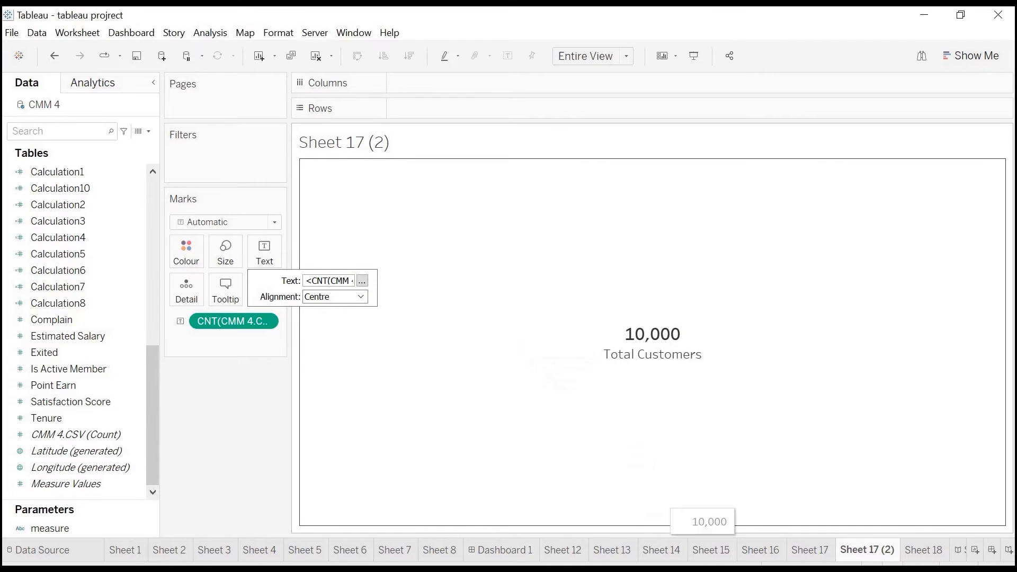
{"action": "left_click", "coordinate": [500, 550]}
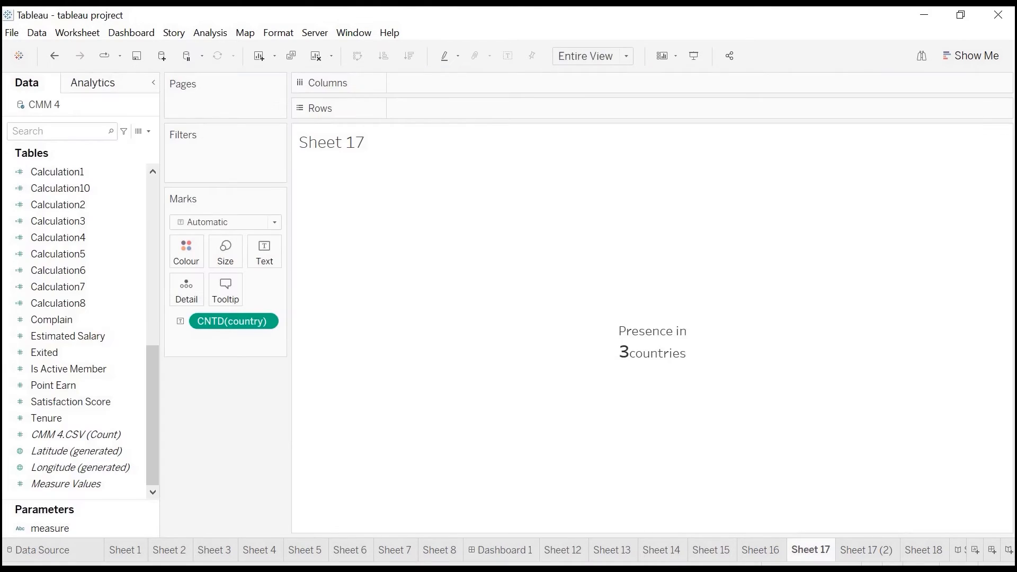
Step: Duplicate Sheet 17 and replace the distinct country count with Is Active Member as the text on the copy
{"action": "right_click", "coordinate": [815, 550]}
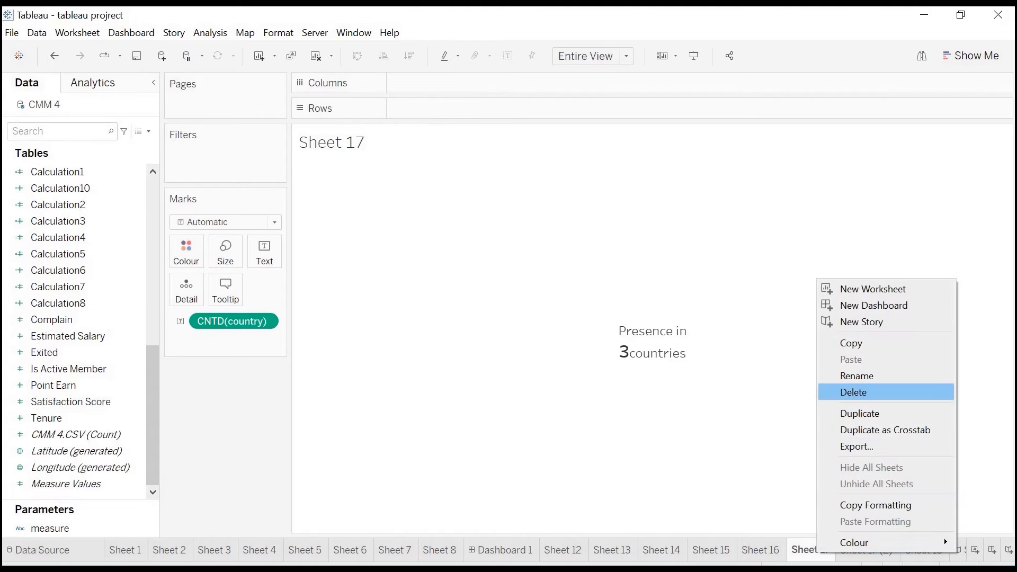
{"action": "left_click", "coordinate": [860, 413]}
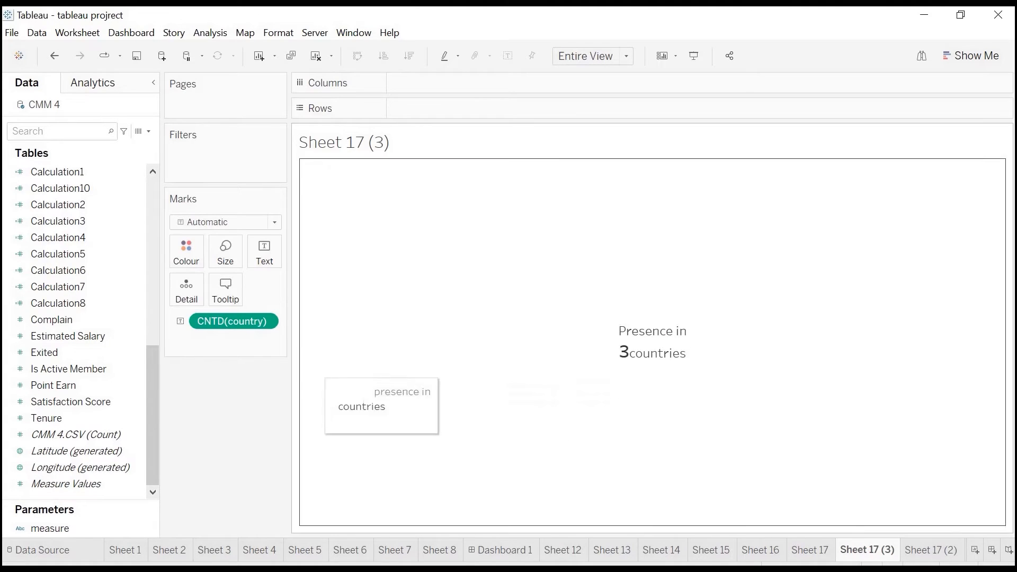
{"action": "left_click_drag", "start_coordinate": [234, 321], "coordinate": [80, 385]}
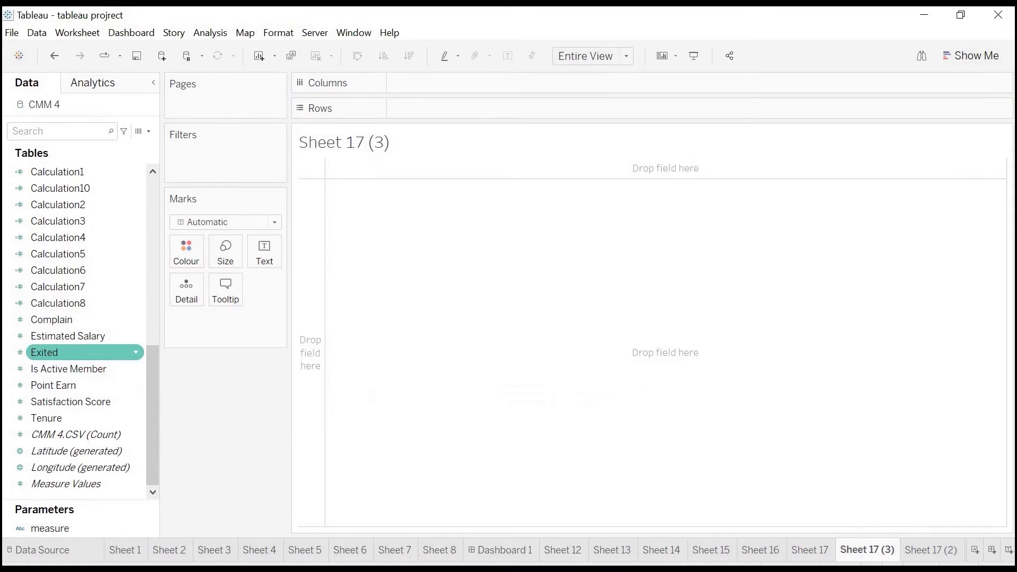
{"action": "left_click_drag", "start_coordinate": [69, 368], "coordinate": [264, 255]}
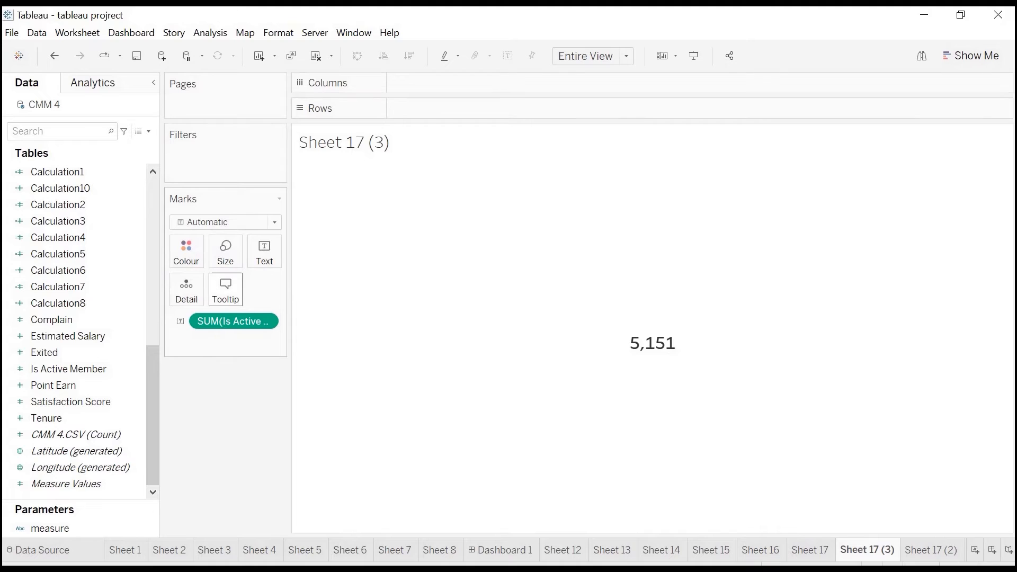
Step: Replace the leftover "presence in countries" tooltip text with the SUM(Is Active Member) field
{"action": "left_click", "coordinate": [225, 288]}
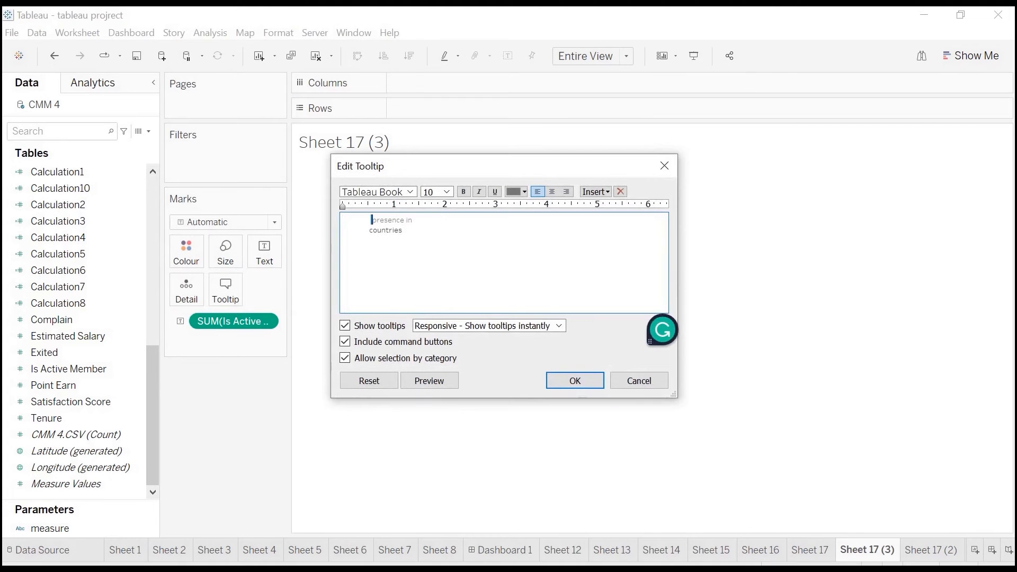
{"action": "key", "text": "ctrl+a"}
{"action": "key", "text": "Delete"}
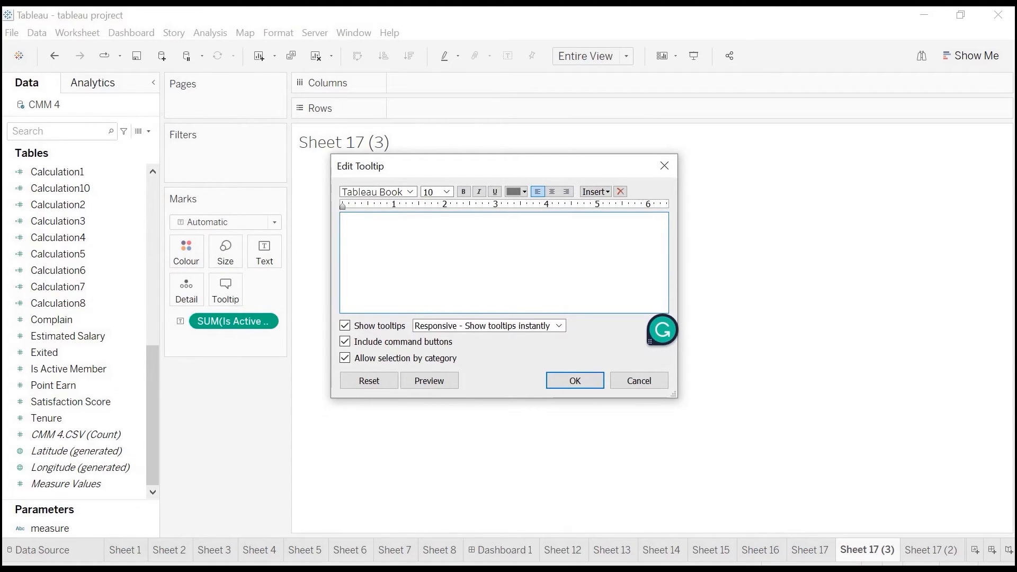
{"action": "left_click", "coordinate": [595, 191]}
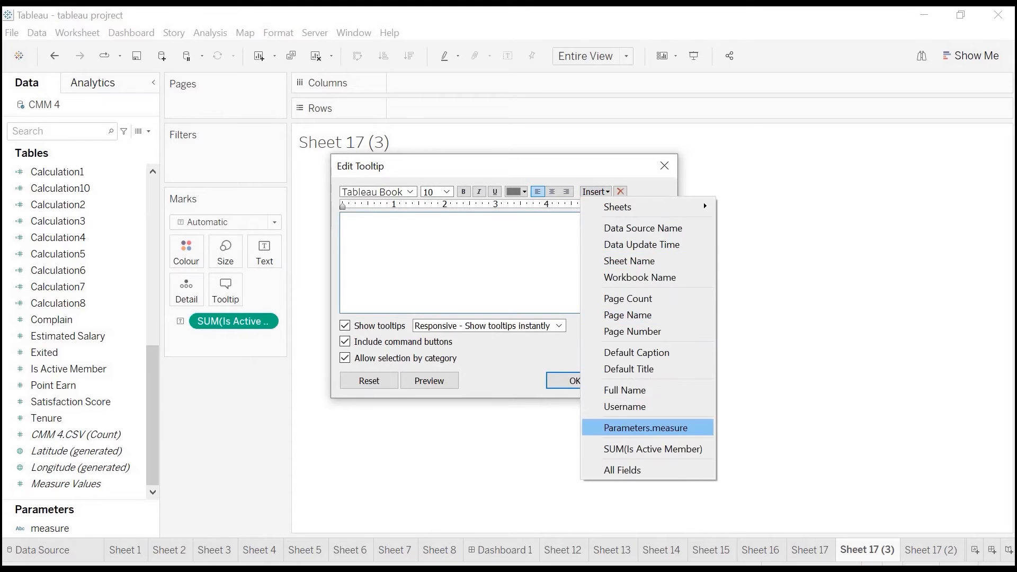
{"action": "left_click", "coordinate": [653, 449]}
{"action": "left_click", "coordinate": [567, 380]}
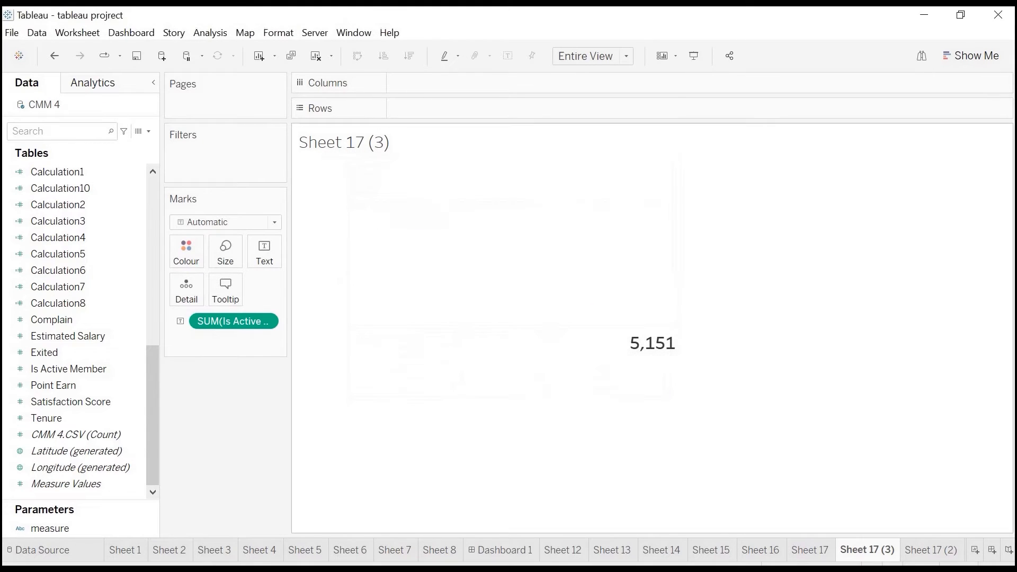
Step: Add "Active Customers" in size 12 on a line below SUM(Is Active Member) in the text label
{"action": "left_click", "coordinate": [264, 251]}
{"action": "left_click", "coordinate": [360, 280]}
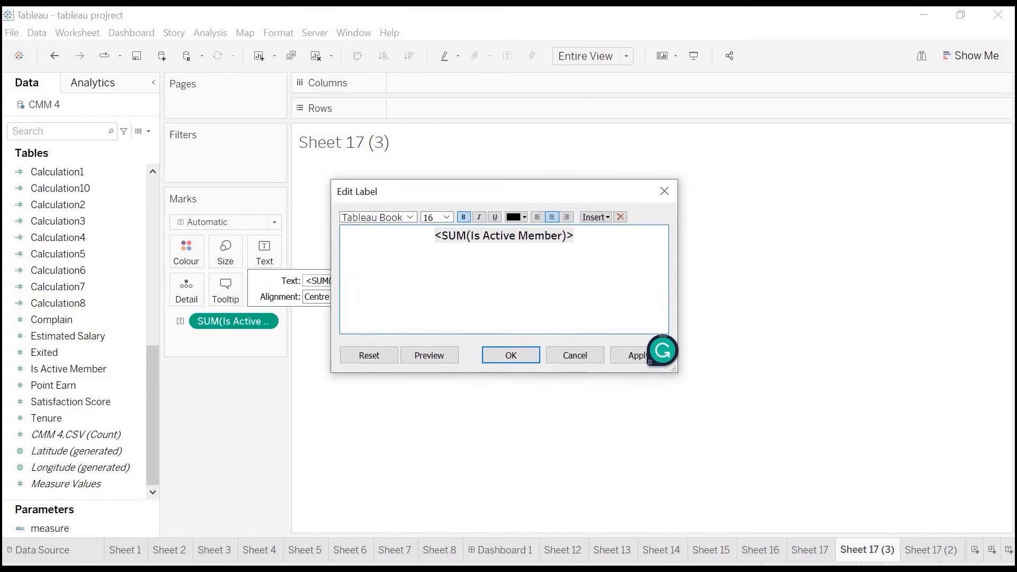
{"action": "type", "text": "Active Customers"}
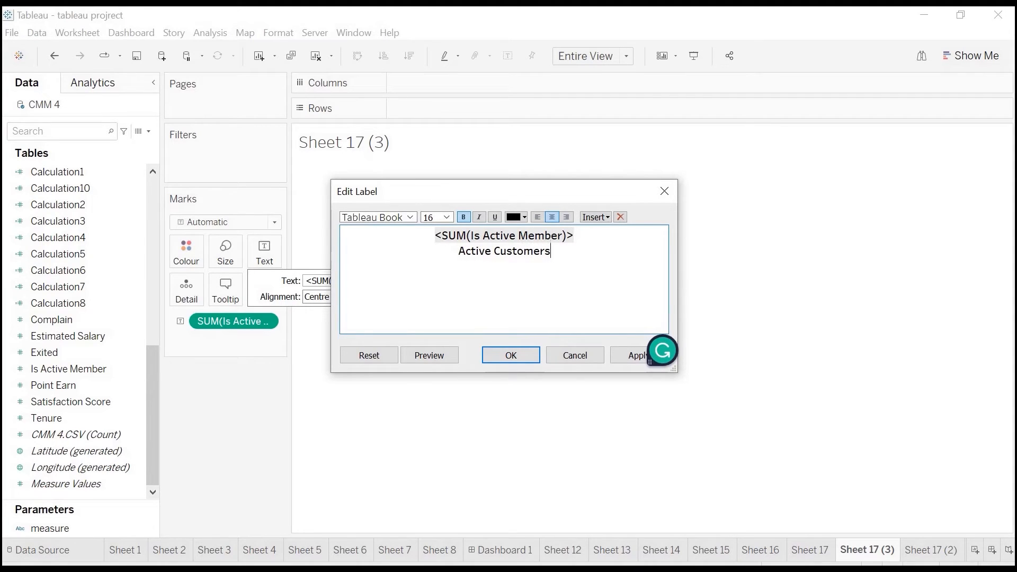
{"action": "left_click_drag", "start_coordinate": [458, 251], "coordinate": [551, 250]}
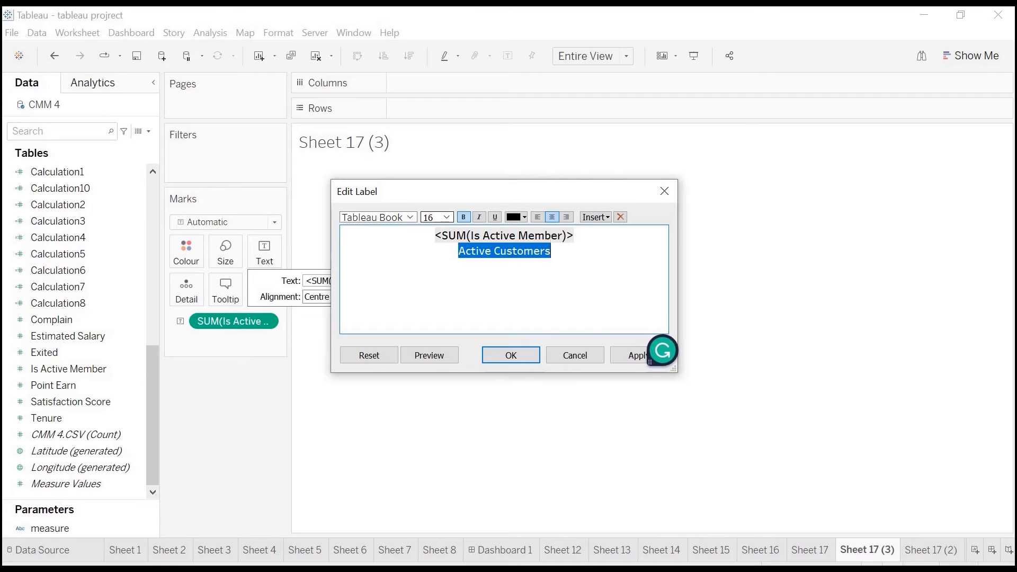
{"action": "left_click", "coordinate": [446, 217]}
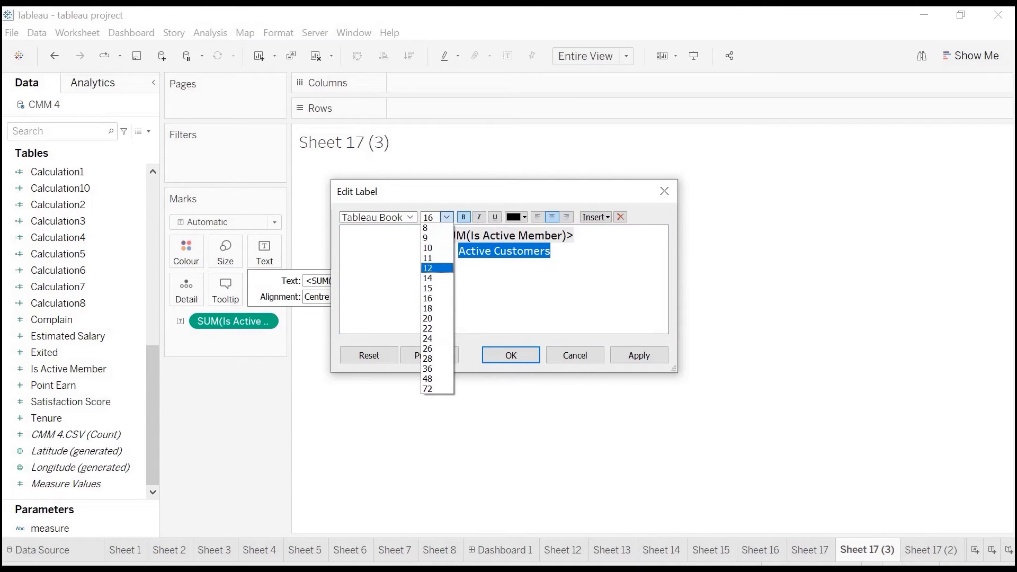
{"action": "left_click", "coordinate": [436, 268]}
{"action": "left_click", "coordinate": [511, 355]}
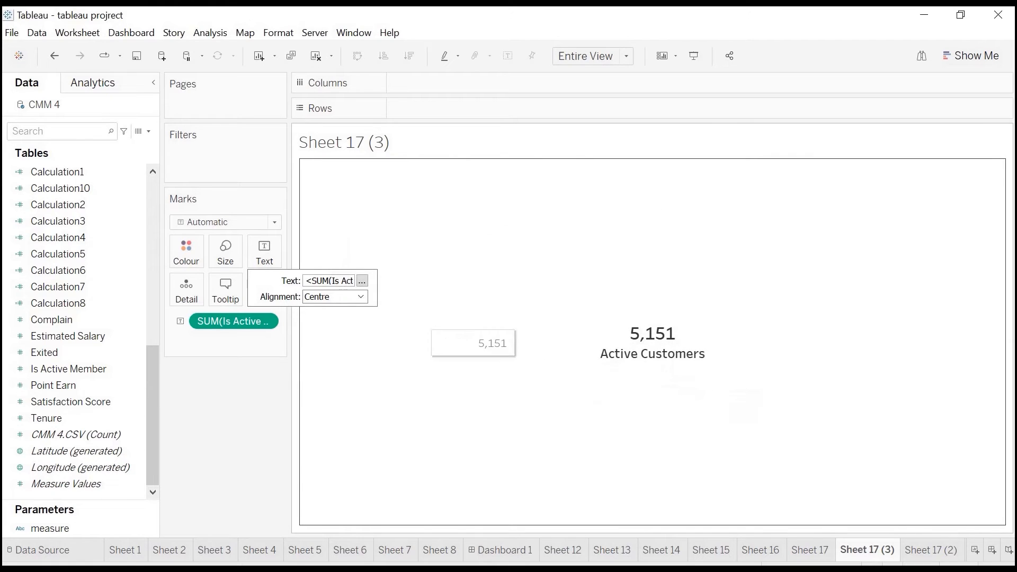
Step: Remove the bold from "Active Customers" in the text label and return to Dashboard 1
{"action": "left_click", "coordinate": [362, 281]}
{"action": "left_click_drag", "start_coordinate": [539, 249], "coordinate": [469, 248]}
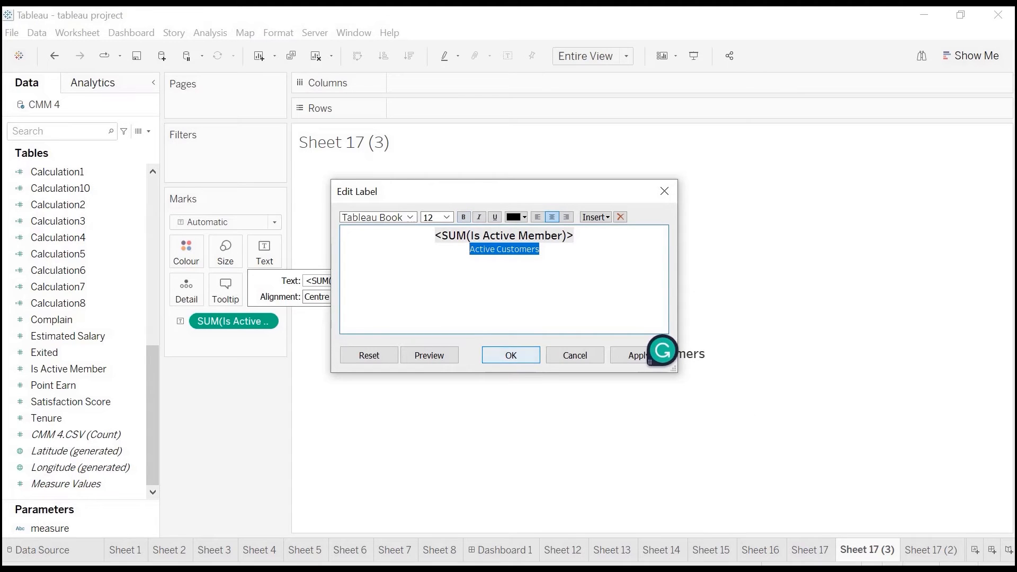
{"action": "left_click", "coordinate": [511, 354]}
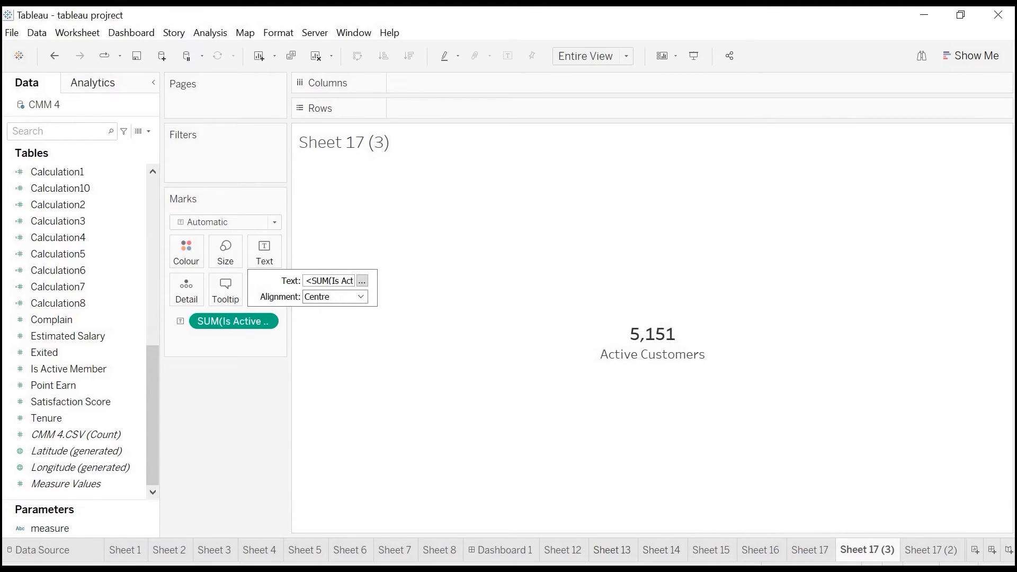
{"action": "left_click", "coordinate": [501, 550]}
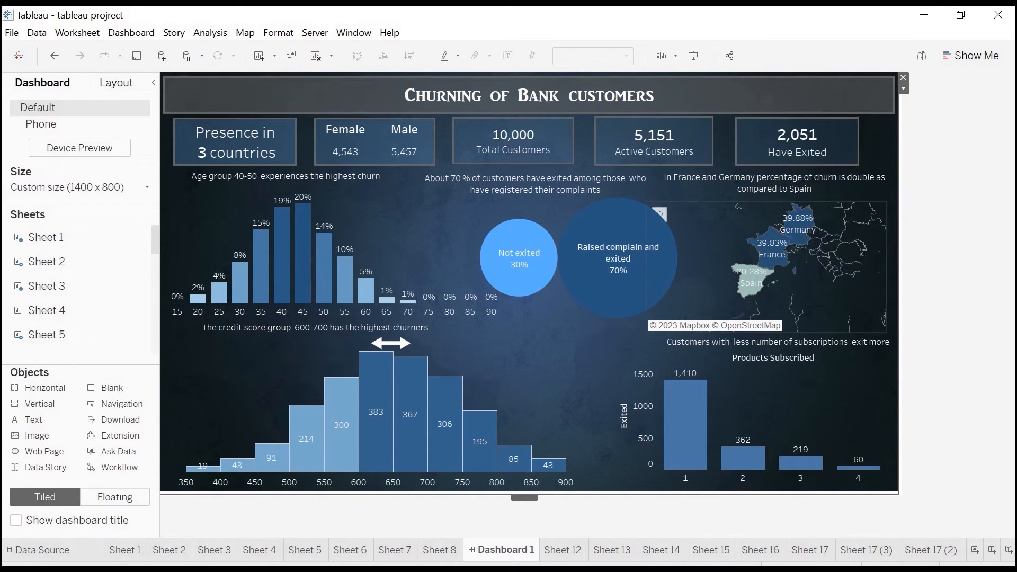
Step: Duplicate Sheet 17 again and replace the distinct country count with Exited as the text on the new copy
{"action": "left_click", "coordinate": [810, 549]}
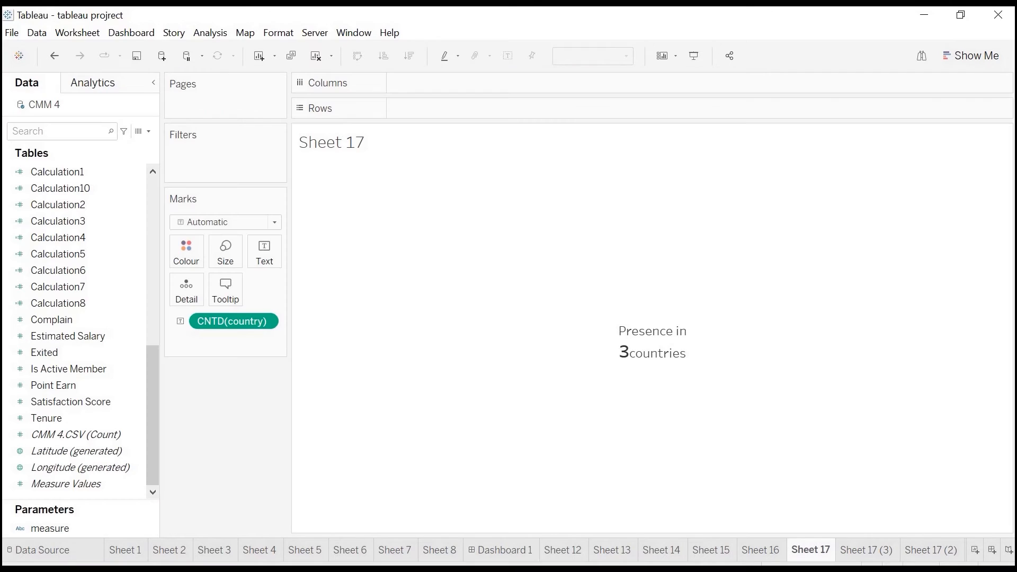
{"action": "right_click", "coordinate": [813, 550]}
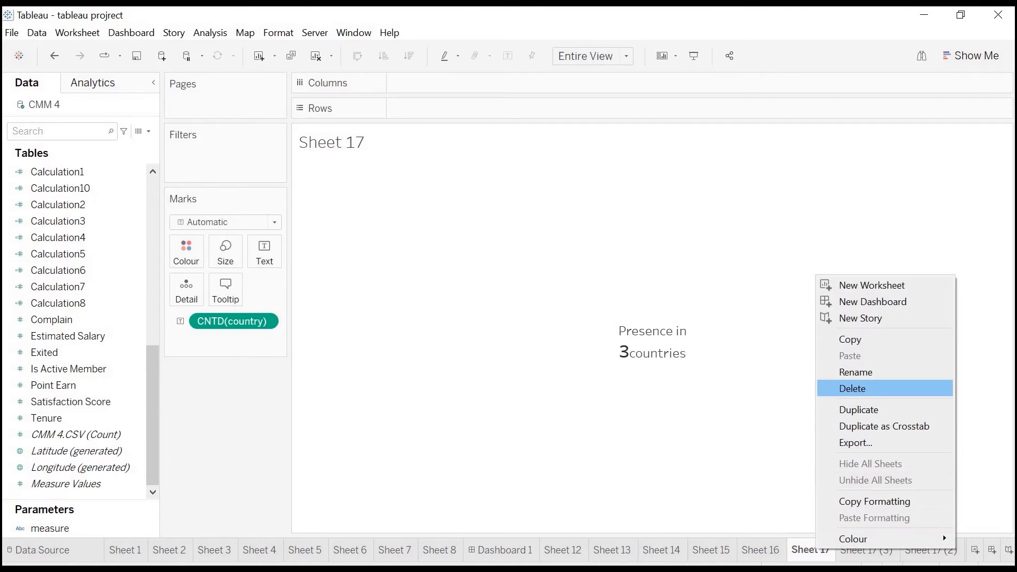
{"action": "left_click", "coordinate": [858, 409]}
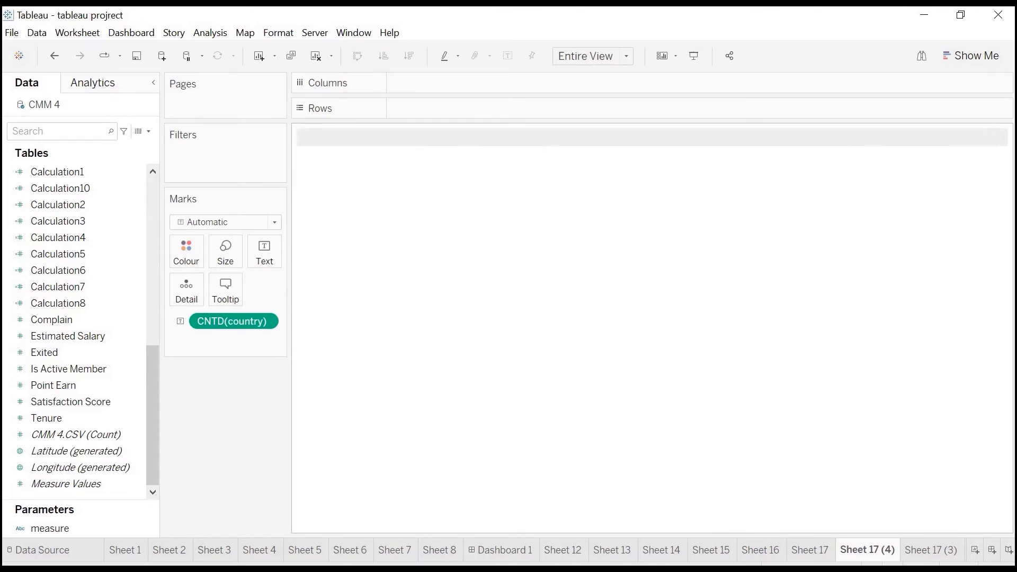
{"action": "left_click_drag", "start_coordinate": [234, 321], "coordinate": [263, 252]}
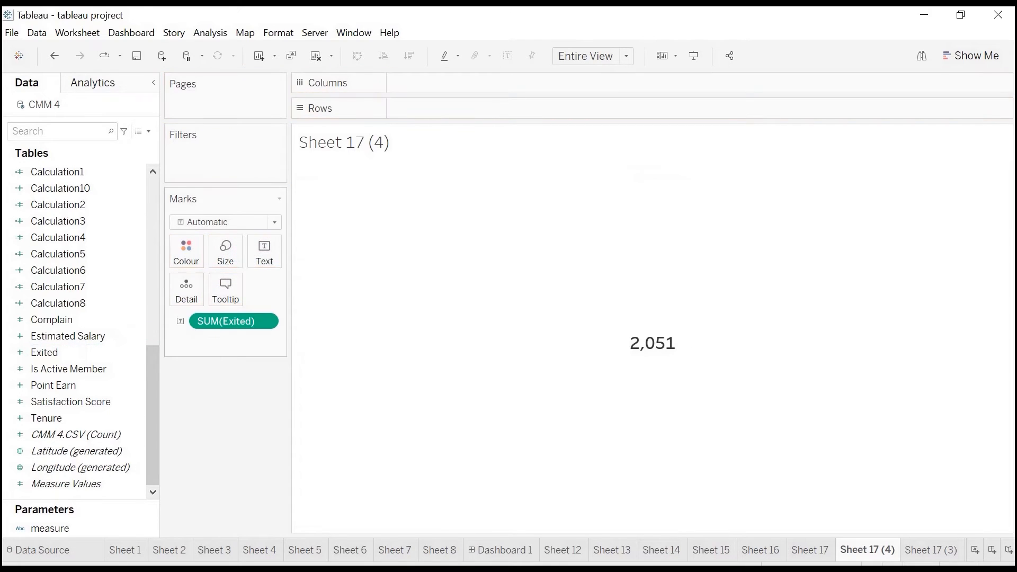
Step: Replace the leftover "presence in countries" tooltip text with the SUM(Exited) field
{"action": "left_click", "coordinate": [226, 289]}
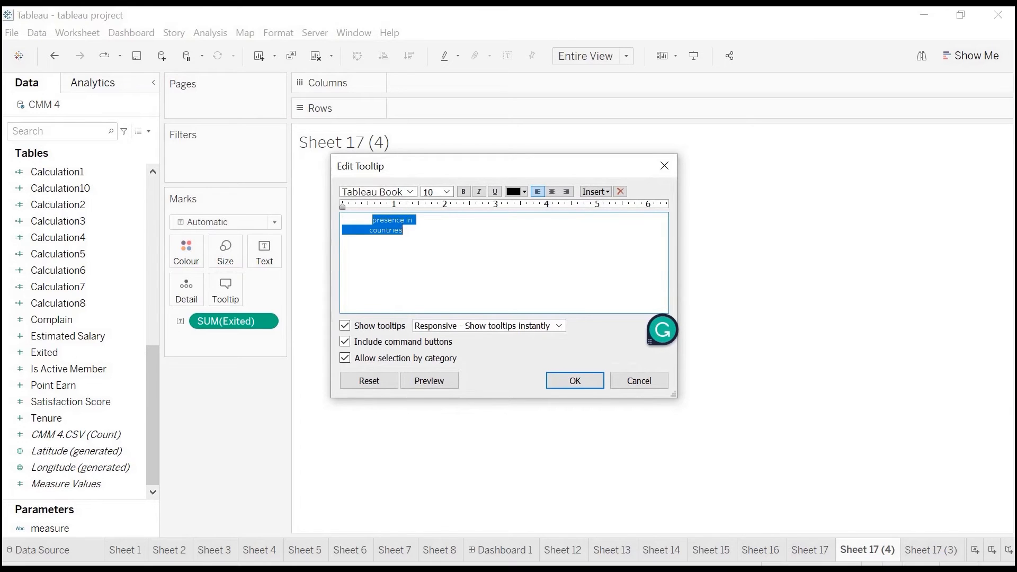
{"action": "key", "text": "BackSpace"}
{"action": "left_click", "coordinate": [595, 191]}
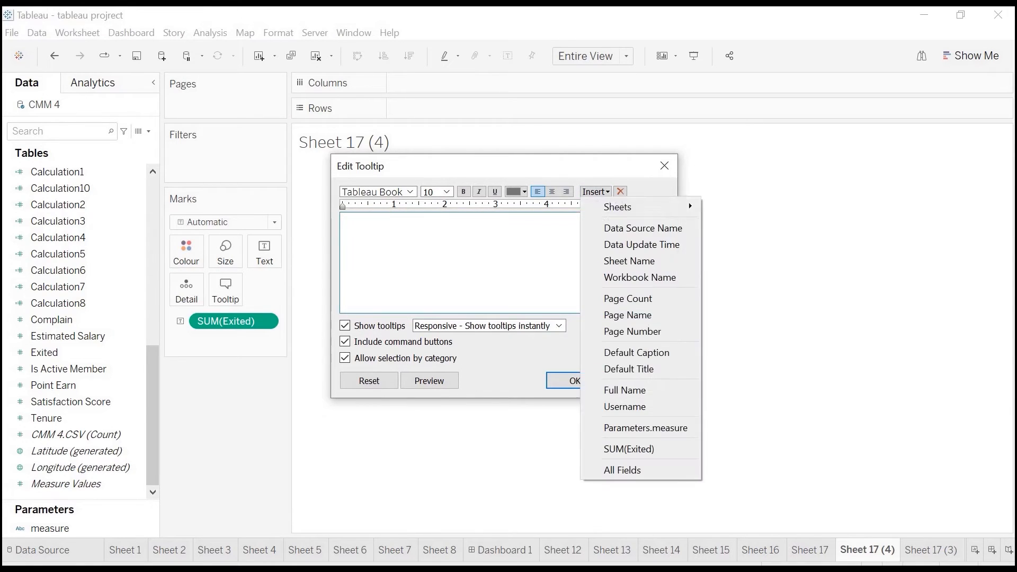
{"action": "left_click", "coordinate": [628, 449]}
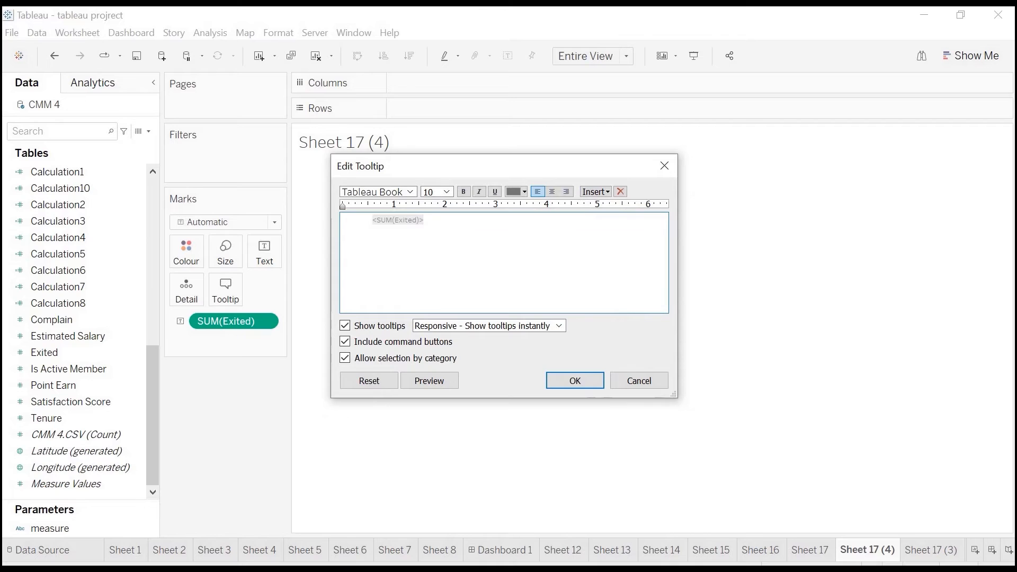
{"action": "left_click", "coordinate": [575, 380]}
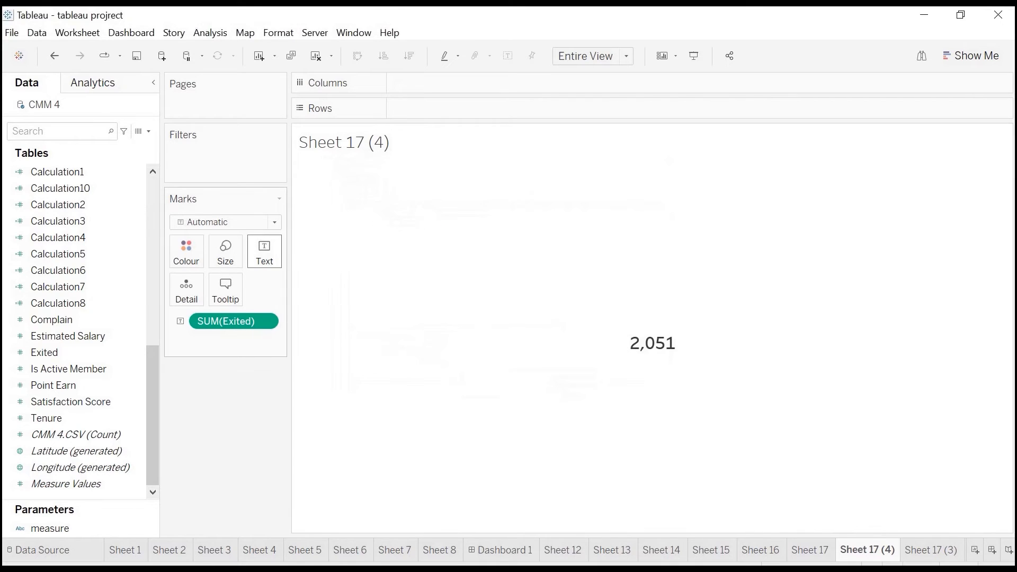
Step: Add "have exited" in non-bold size 12 on a line below SUM(Exited) in the text label
{"action": "left_click", "coordinate": [265, 251]}
{"action": "left_click", "coordinate": [362, 281]}
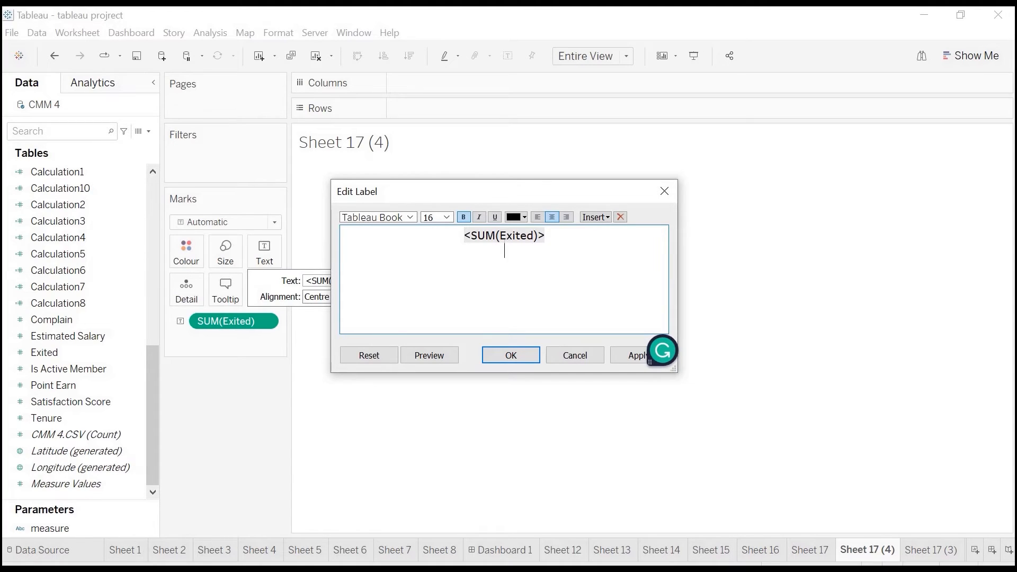
{"action": "type", "text": "have exited"}
{"action": "left_click_drag", "start_coordinate": [535, 251], "coordinate": [472, 251]}
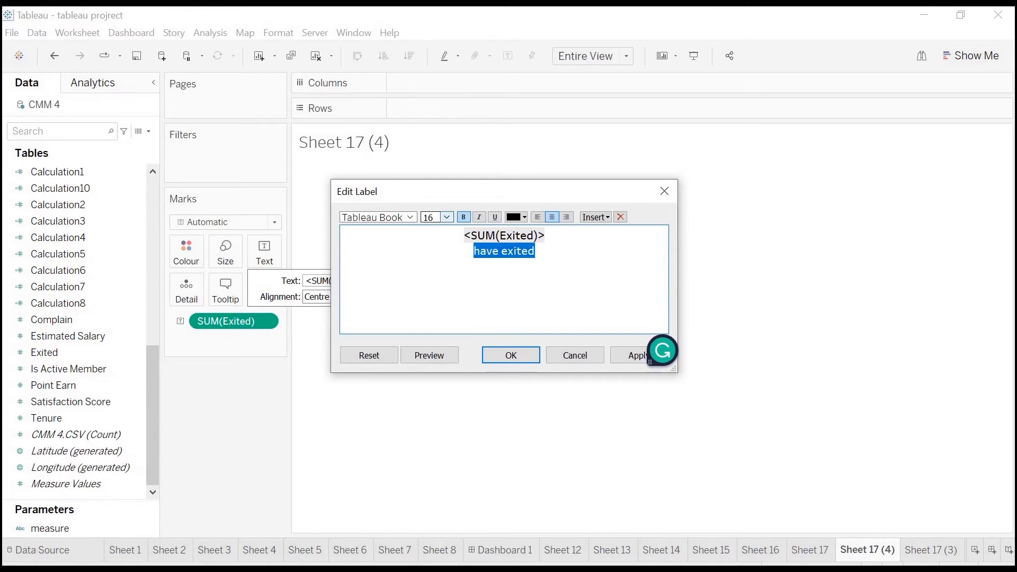
{"action": "left_click", "coordinate": [446, 217]}
{"action": "left_click", "coordinate": [436, 268]}
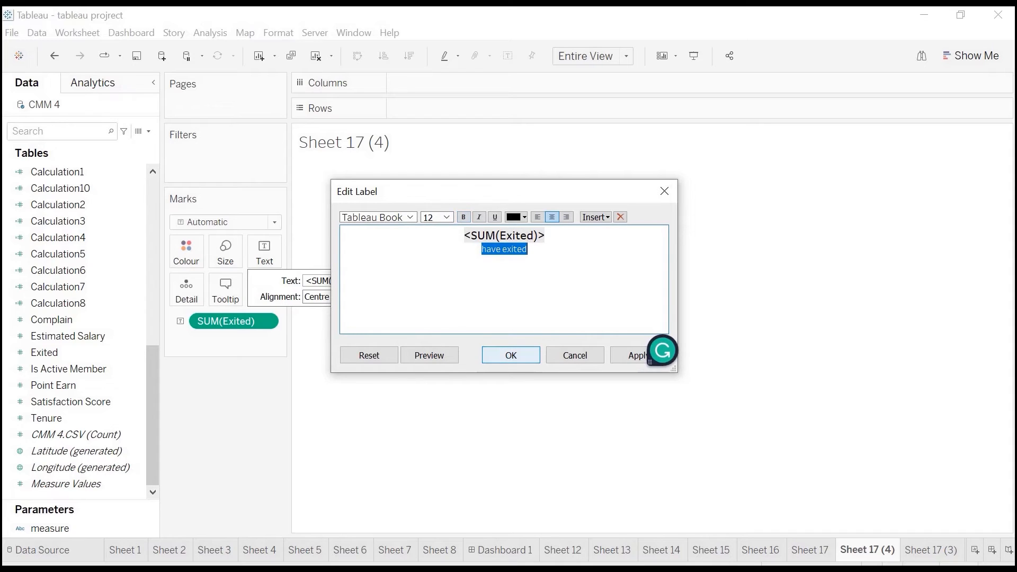
{"action": "left_click", "coordinate": [511, 356]}
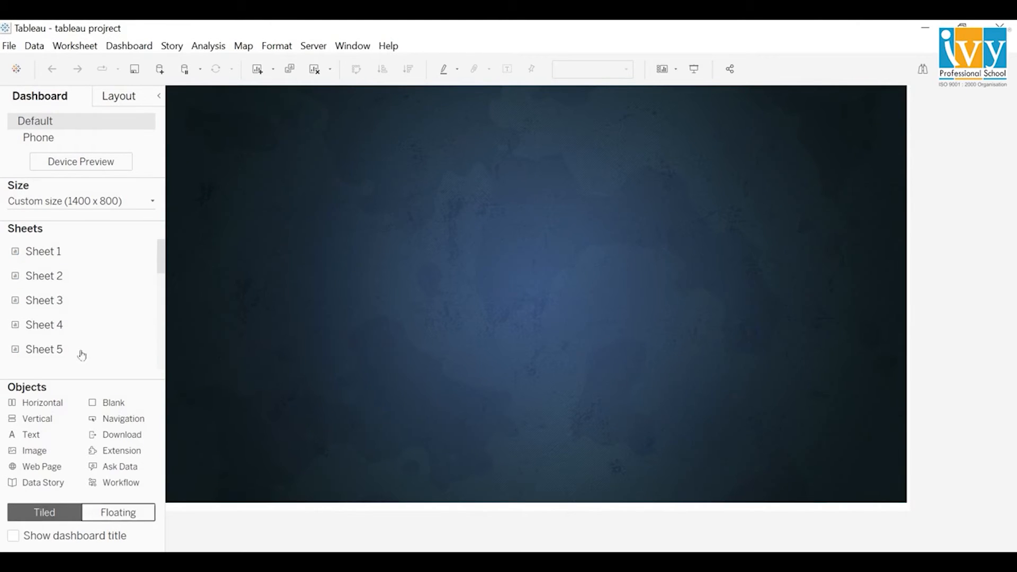
Step: Add a floating text object to the empty dashboard containing "CHURNING OF BANK CUSTOMERS"
{"action": "left_click", "coordinate": [118, 512]}
{"action": "left_click_drag", "start_coordinate": [31, 435], "coordinate": [302, 286]}
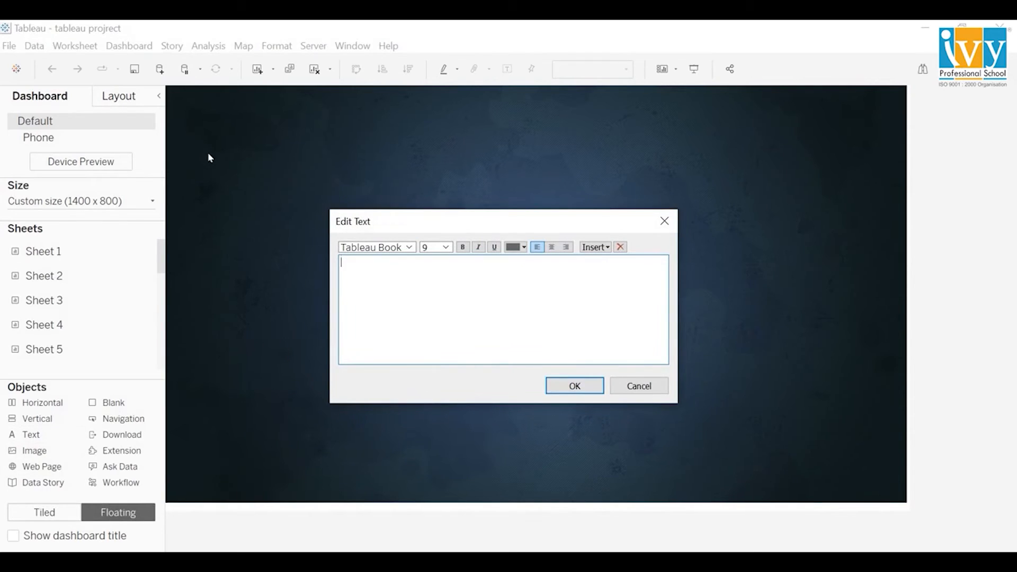
{"action": "type", "text": "CH"}
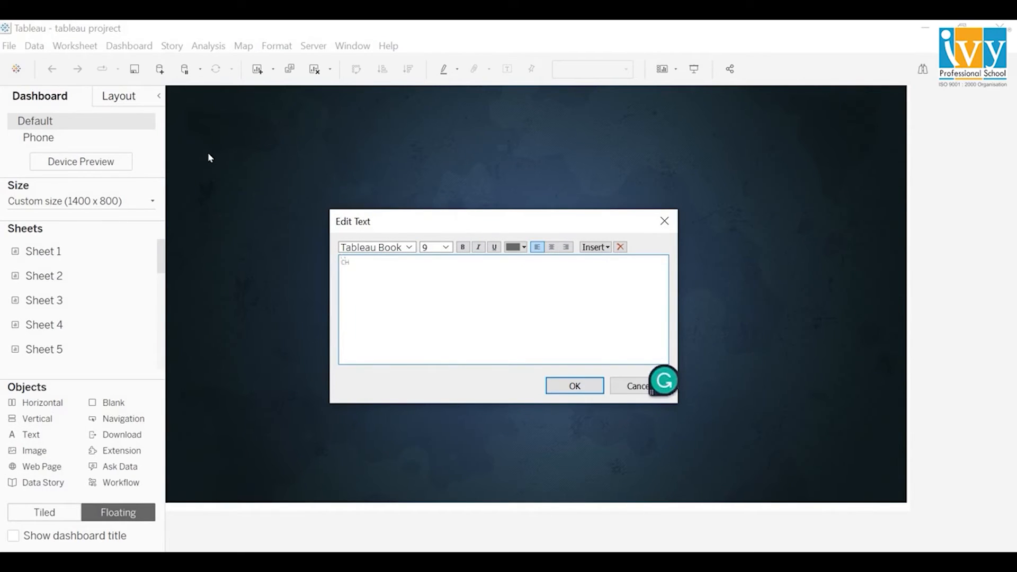
{"action": "type", "text": "URNING OF BANK CUSTOMERS"}
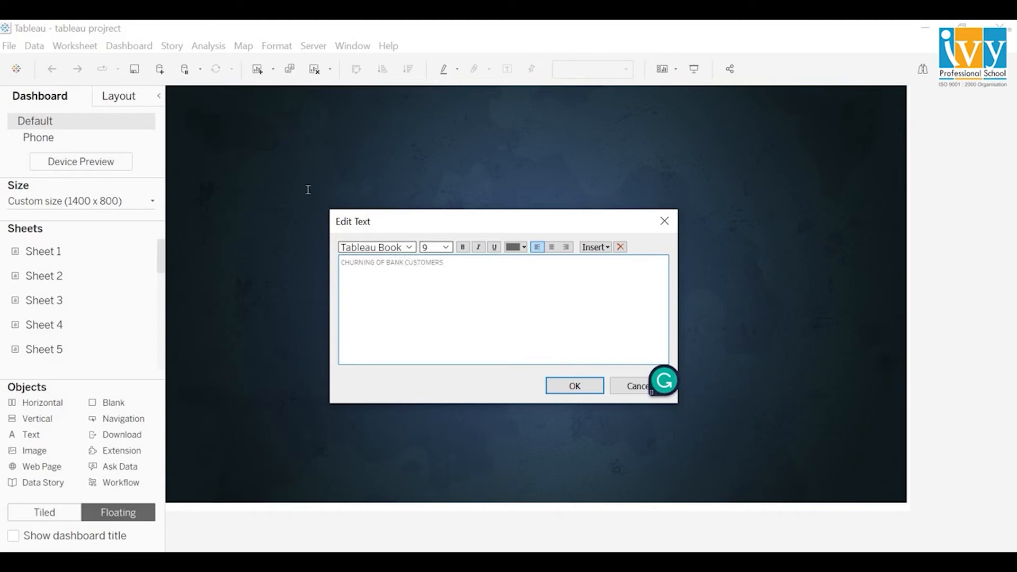
Step: Set the font of the whole "CHURNING OF BANK CUSTOMERS" text to AR JULIAN
{"action": "key", "text": "ctrl+a"}
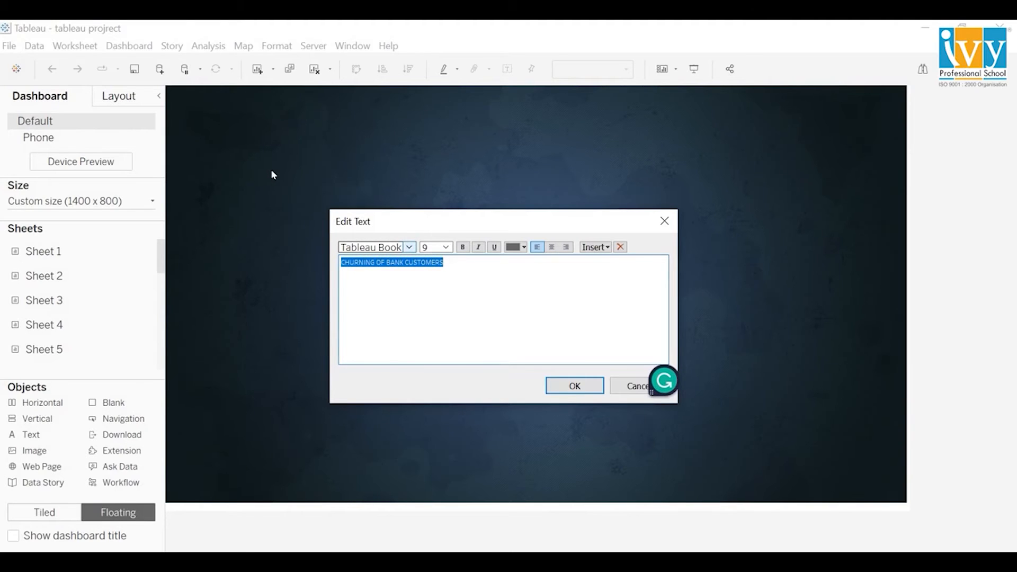
{"action": "left_click", "coordinate": [409, 247]}
{"action": "scroll", "coordinate": [319, 353], "scroll_direction": "up", "scroll_amount": 7}
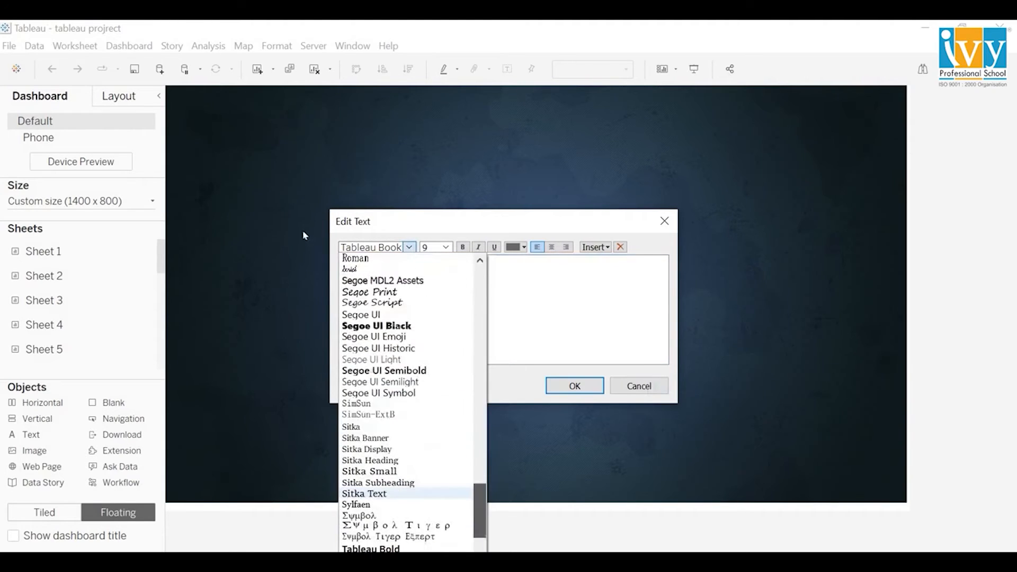
{"action": "scroll", "coordinate": [304, 196], "scroll_direction": "up", "scroll_amount": 15}
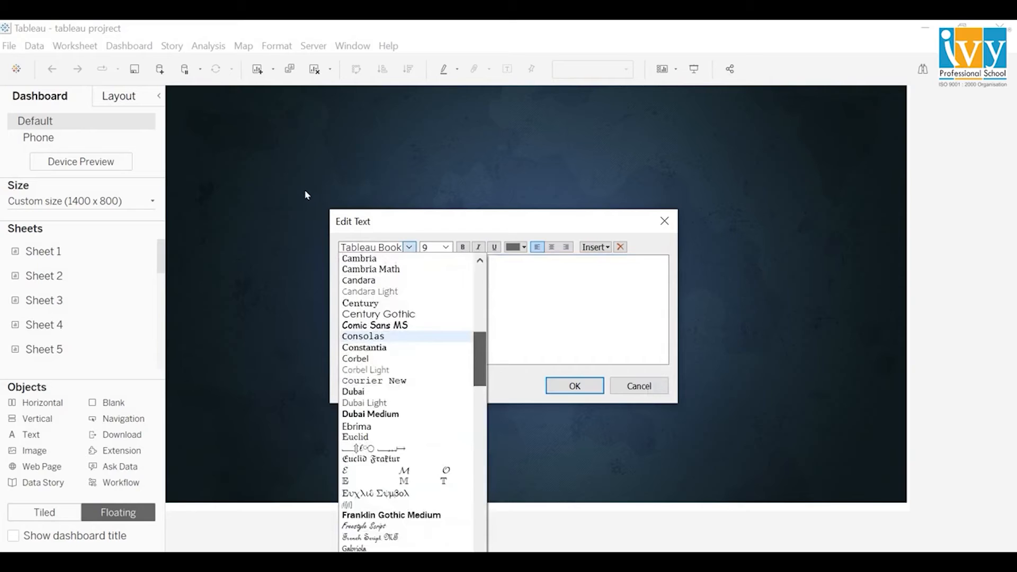
{"action": "scroll", "coordinate": [310, 251], "scroll_direction": "up", "scroll_amount": 10}
{"action": "left_click", "coordinate": [367, 358]}
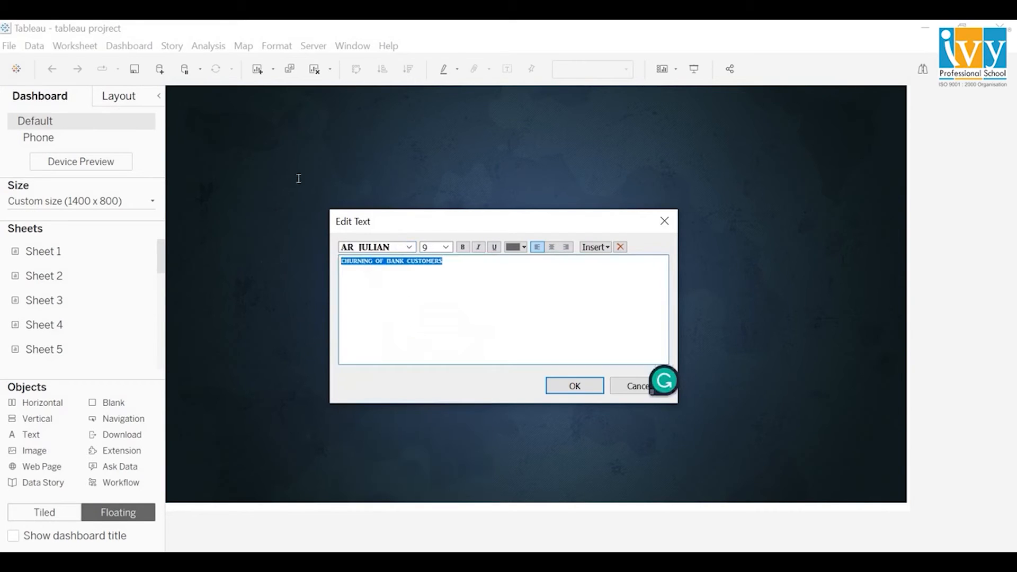
Step: Set the font size of the whole "CHURNING OF BANK CUSTOMERS" text to 16
{"action": "left_click", "coordinate": [445, 247]}
{"action": "key", "text": "Down"}
{"action": "key", "text": "Down"}
{"action": "key", "text": "Down"}
{"action": "key", "text": "Down"}
{"action": "key", "text": "Down"}
{"action": "key", "text": "Down"}
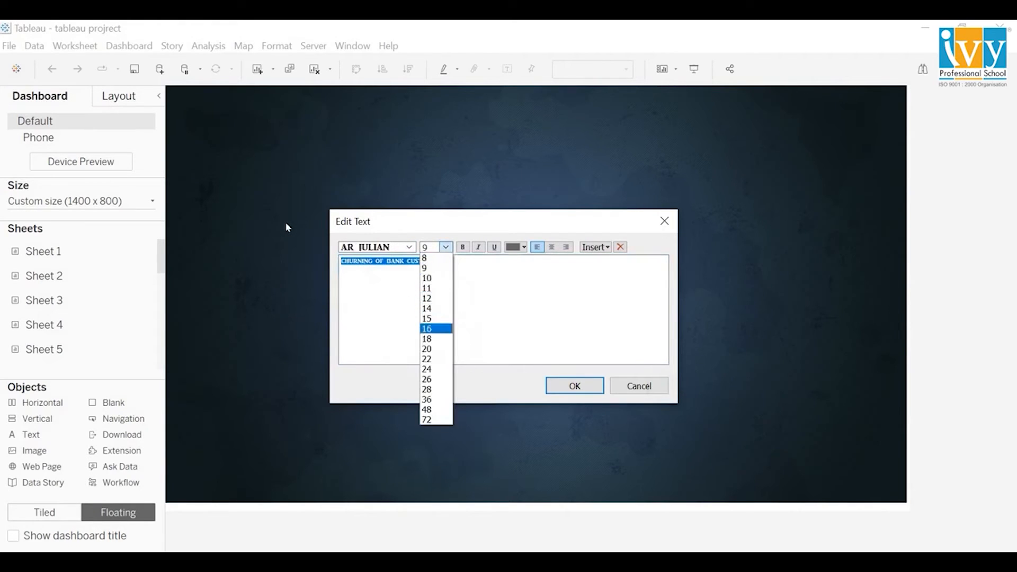
{"action": "key", "text": "Return"}
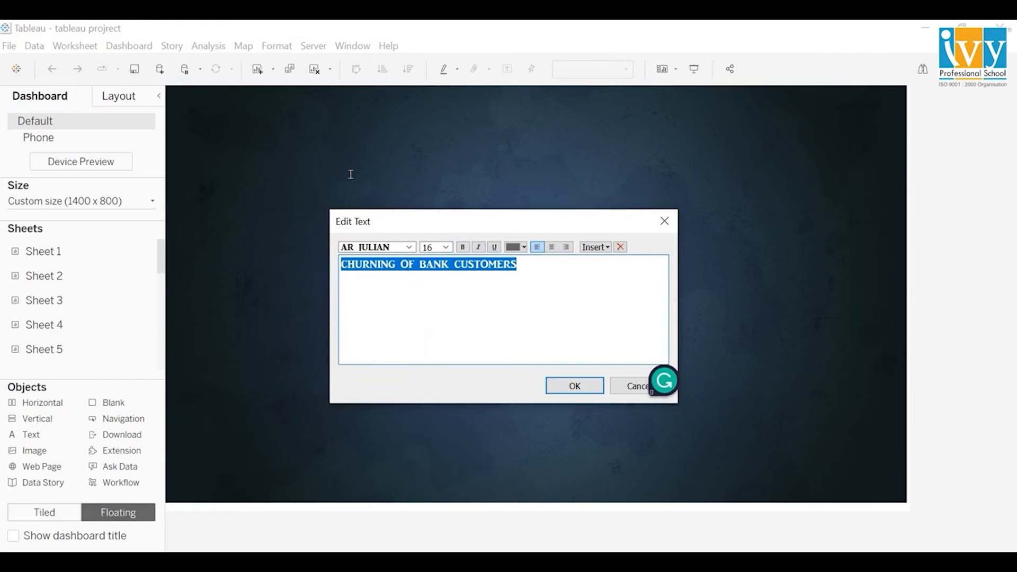
Step: Colour the dashboard title text white, centre it and apply the text edit
{"action": "left_click", "coordinate": [524, 247]}
{"action": "left_click", "coordinate": [529, 261]}
{"action": "left_click", "coordinate": [552, 247]}
{"action": "left_click", "coordinate": [575, 386]}
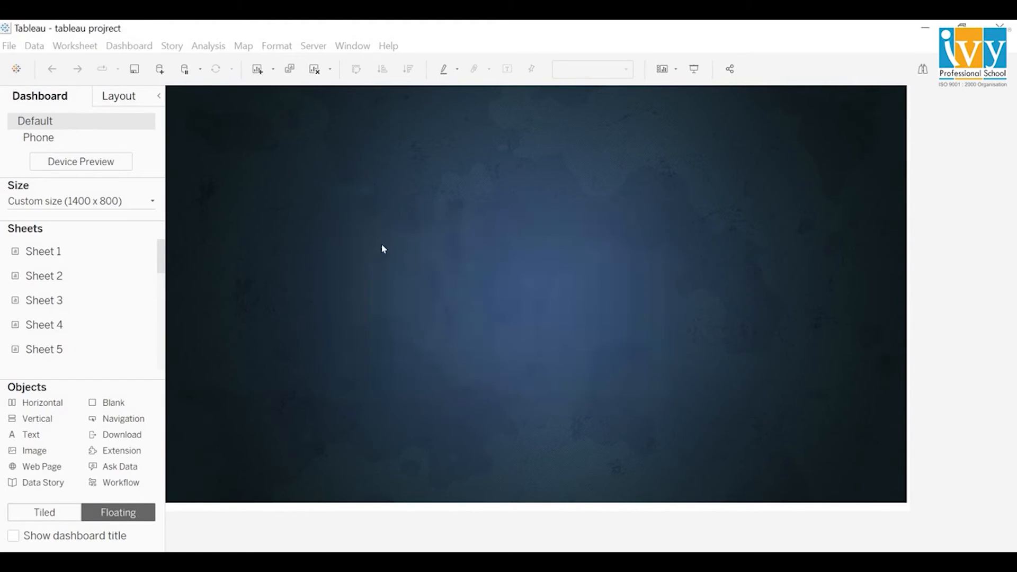
Step: Place the title box along the dashboard's top edge at about x 11, y 14, stretched to about 1,348 by 79 pixels
{"action": "left_click_drag", "start_coordinate": [427, 273], "coordinate": [530, 97]}
{"action": "left_click_drag", "start_coordinate": [653, 136], "coordinate": [885, 137]}
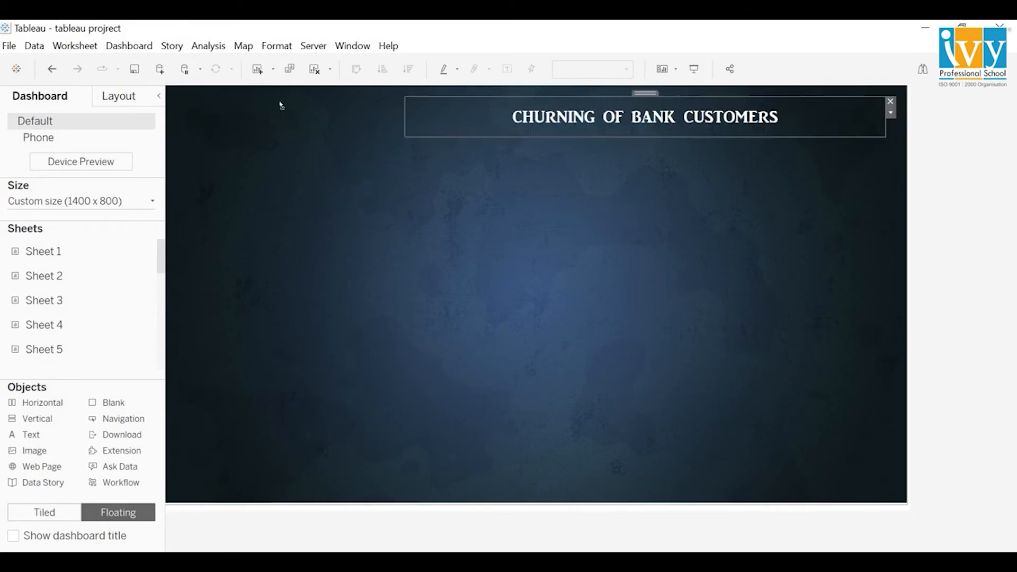
{"action": "left_click_drag", "start_coordinate": [404, 137], "coordinate": [174, 148]}
{"action": "left_click_drag", "start_coordinate": [117, 108], "coordinate": [134, 96]}
{"action": "left_click_drag", "start_coordinate": [353, 68], "coordinate": [352, 66]}
{"action": "key", "text": "ctrl+z"}
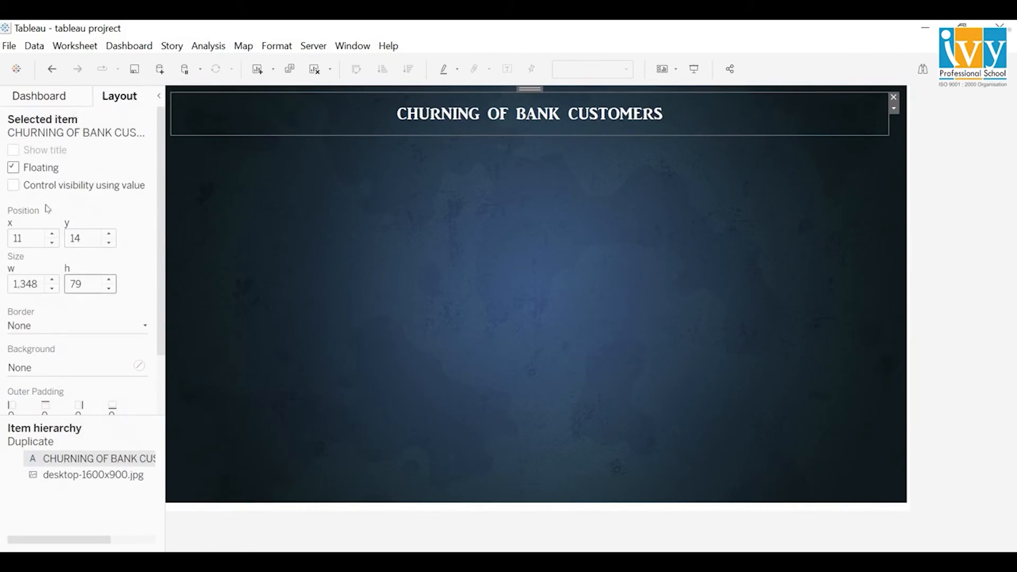
Step: Give the title box a dark grey background at 54% opacity
{"action": "left_click", "coordinate": [139, 365]}
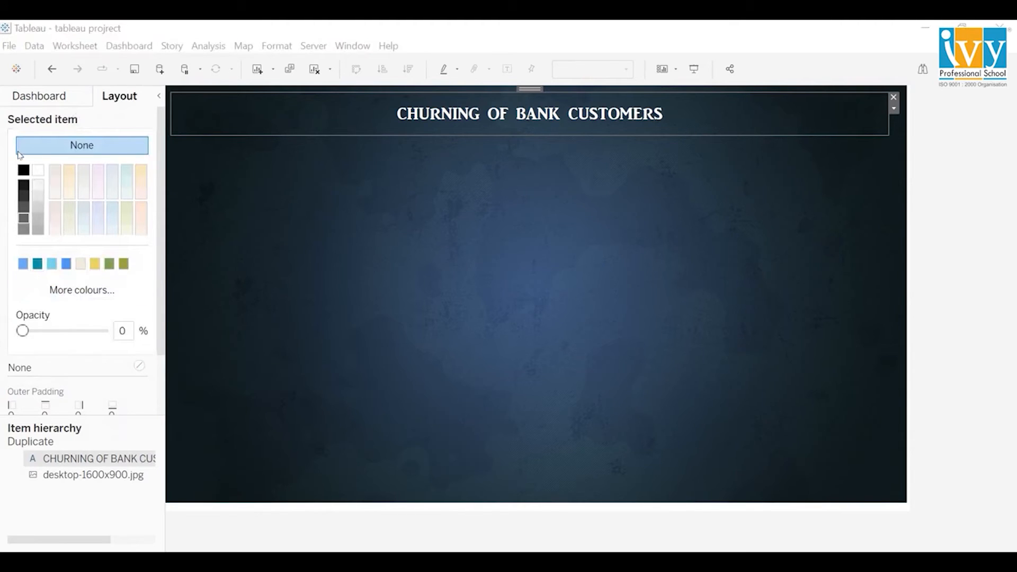
{"action": "left_click", "coordinate": [23, 218]}
{"action": "left_click_drag", "start_coordinate": [102, 330], "coordinate": [65, 331]}
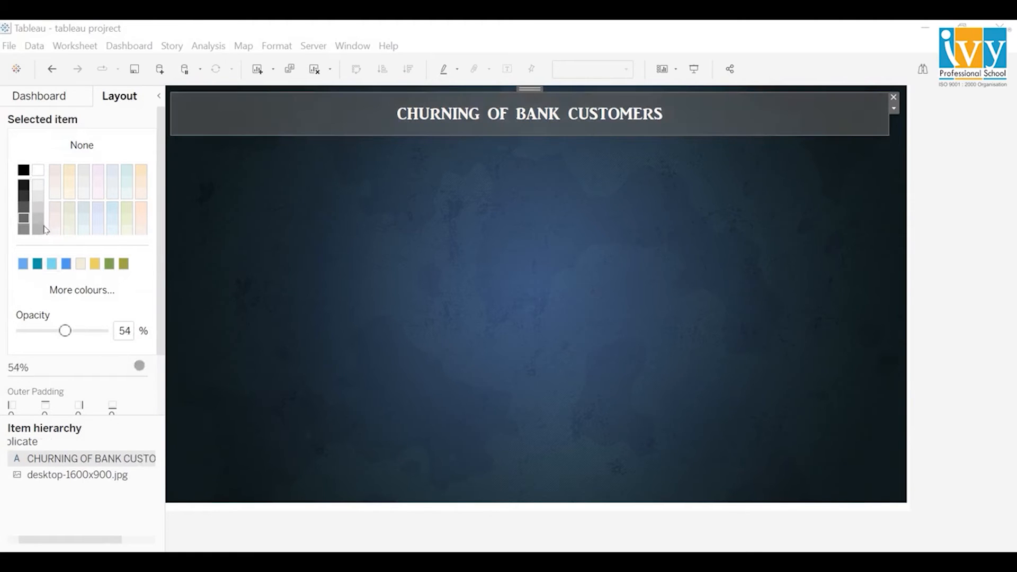
{"action": "left_click", "coordinate": [85, 371]}
Step: Put a thick solid grey border around the title box
{"action": "left_click", "coordinate": [138, 325]}
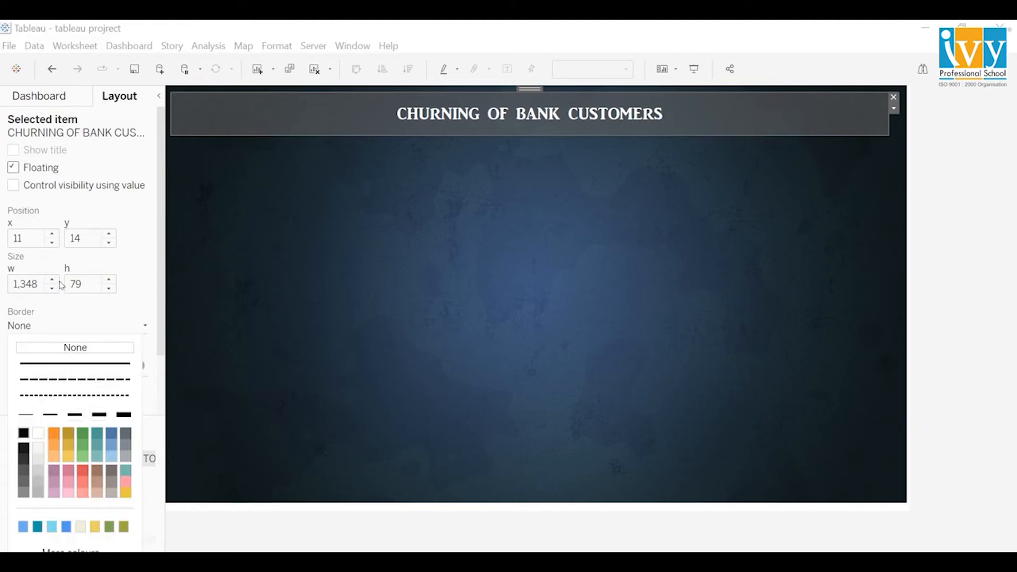
{"action": "left_click", "coordinate": [74, 363]}
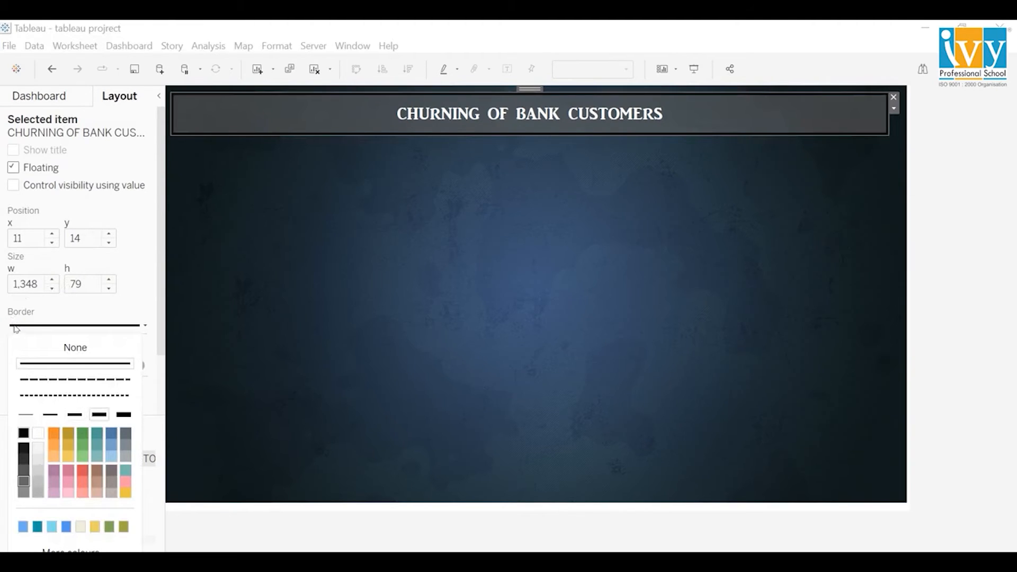
{"action": "left_click", "coordinate": [256, 158]}
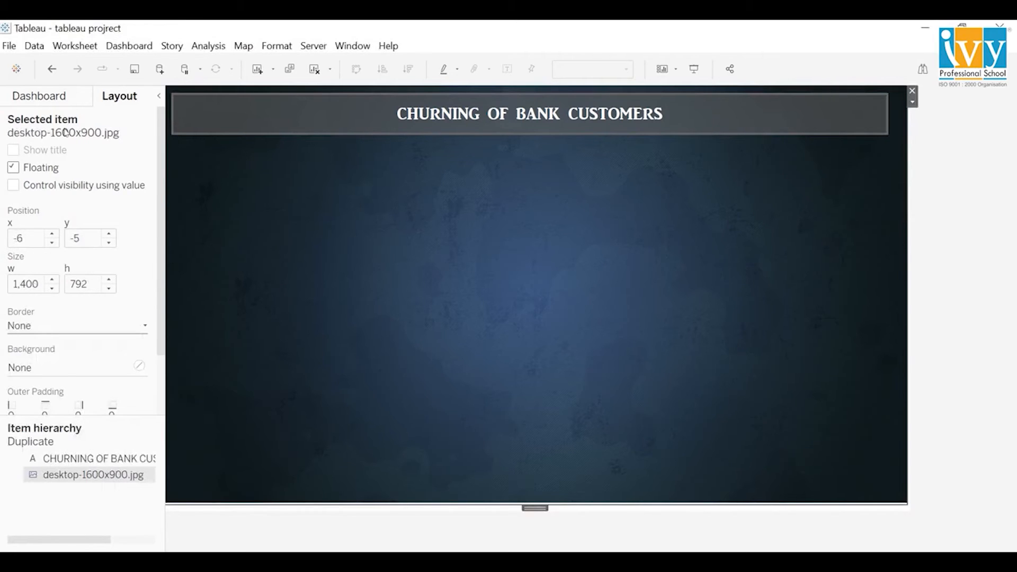
Step: Place the "prsence in 3 countries" sheet without its title below the dashboard title, sized to about 292 by 106 pixels
{"action": "left_click", "coordinate": [39, 95]}
{"action": "scroll", "coordinate": [58, 301], "scroll_direction": "down", "scroll_amount": 2}
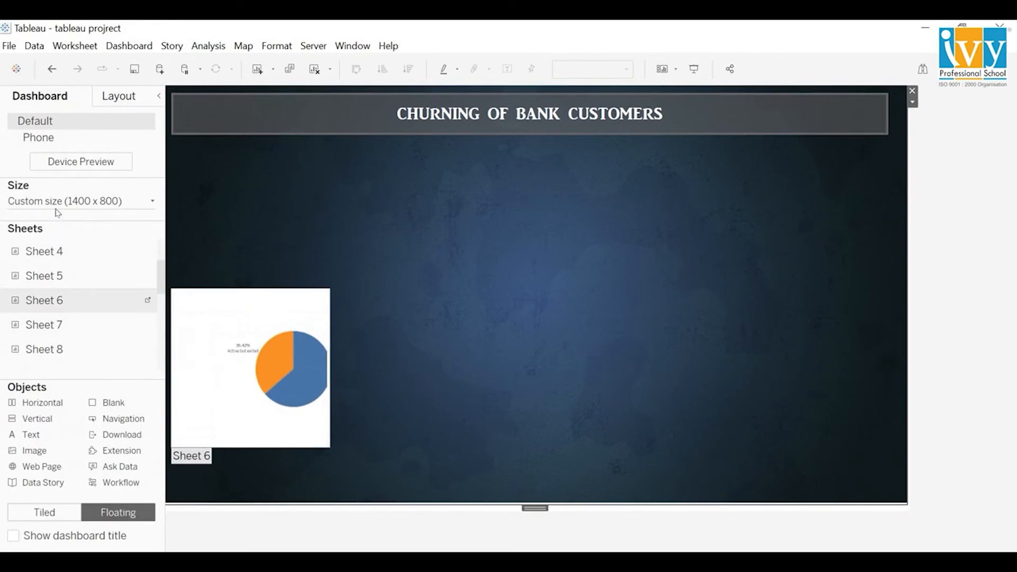
{"action": "scroll", "coordinate": [56, 300], "scroll_direction": "down", "scroll_amount": 2}
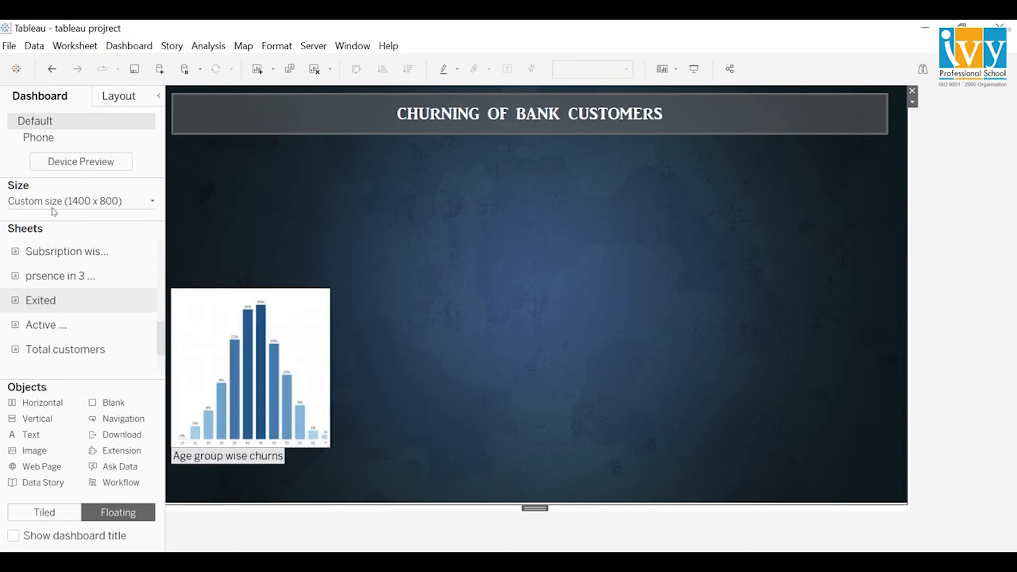
{"action": "left_click_drag", "start_coordinate": [58, 275], "coordinate": [215, 171]}
{"action": "left_click", "coordinate": [468, 196]}
{"action": "left_click", "coordinate": [495, 268]}
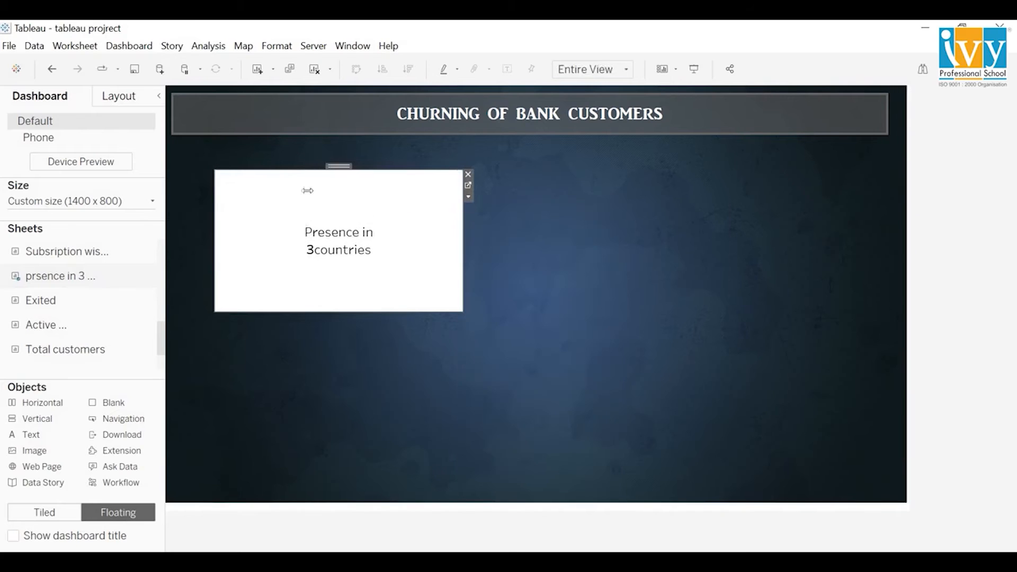
{"action": "mouse_move", "coordinate": [307, 214]}
{"action": "left_mouse_down"}
{"action": "mouse_move", "coordinate": [220, 170]}
{"action": "mouse_move", "coordinate": [246, 158]}
{"action": "mouse_move", "coordinate": [161, 97]}
{"action": "mouse_move", "coordinate": [172, 99]}
{"action": "left_mouse_up"}
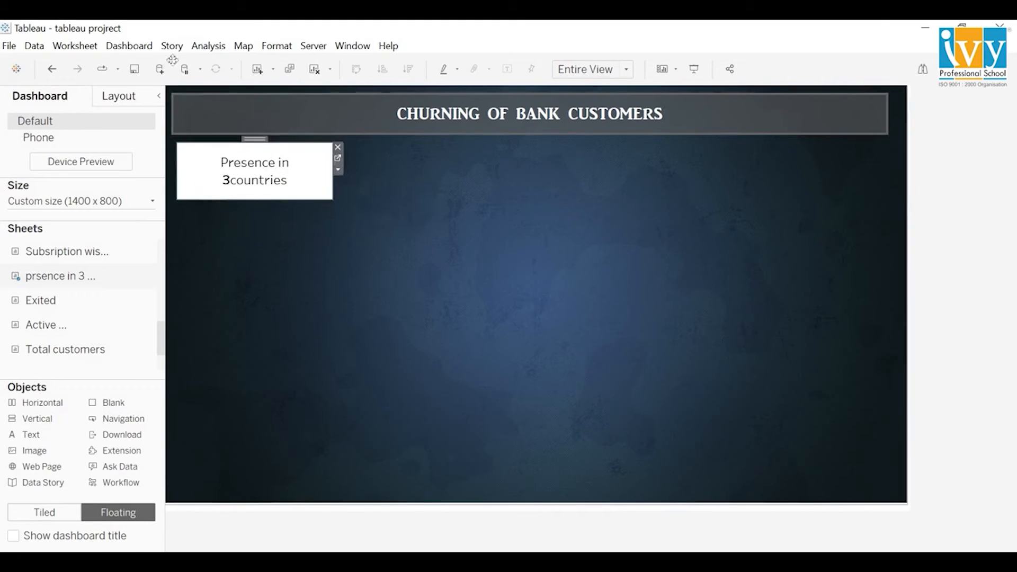
Step: Set the "Presence in 3 countries" card's worksheet shading to None and its worksheet font colour to white
{"action": "left_click", "coordinate": [276, 46]}
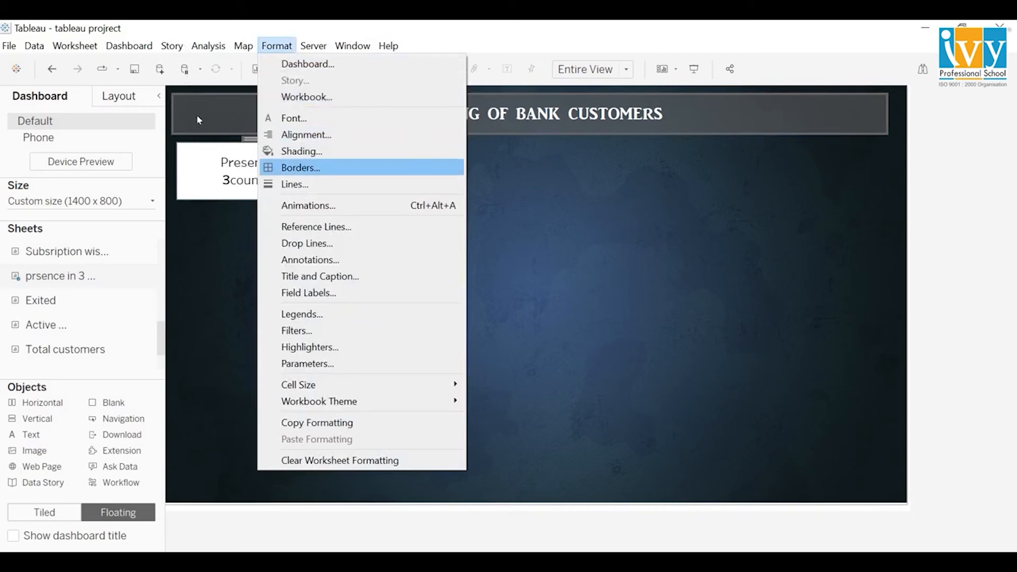
{"action": "left_click", "coordinate": [302, 151]}
{"action": "left_click", "coordinate": [133, 191]}
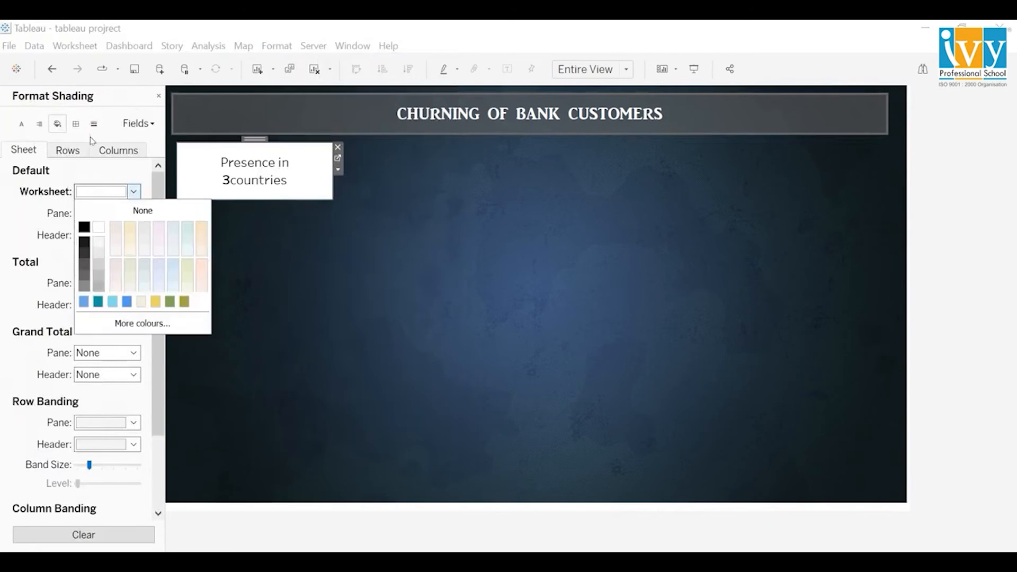
{"action": "left_click", "coordinate": [21, 124]}
{"action": "left_click", "coordinate": [147, 192]}
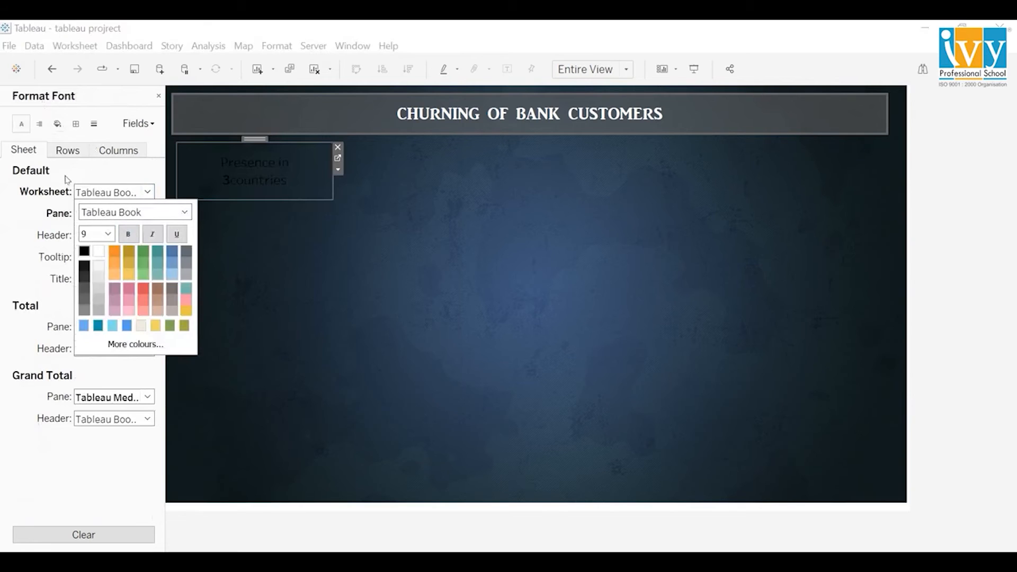
{"action": "left_click", "coordinate": [98, 251]}
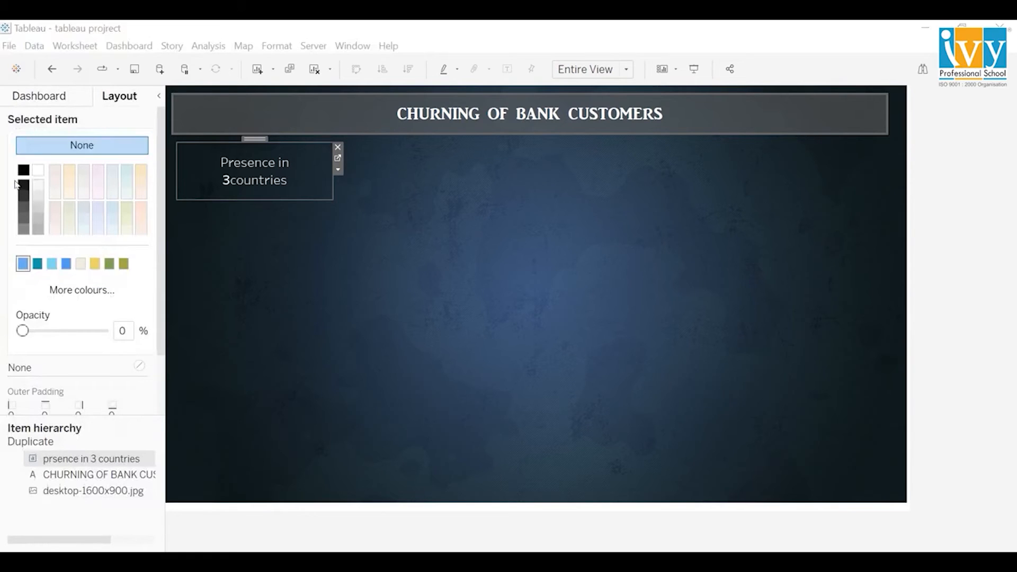
Step: Give the "Presence in 3 countries" card a light blue background at 28% opacity
{"action": "left_click", "coordinate": [22, 263]}
{"action": "left_click_drag", "start_coordinate": [101, 331], "coordinate": [45, 330]}
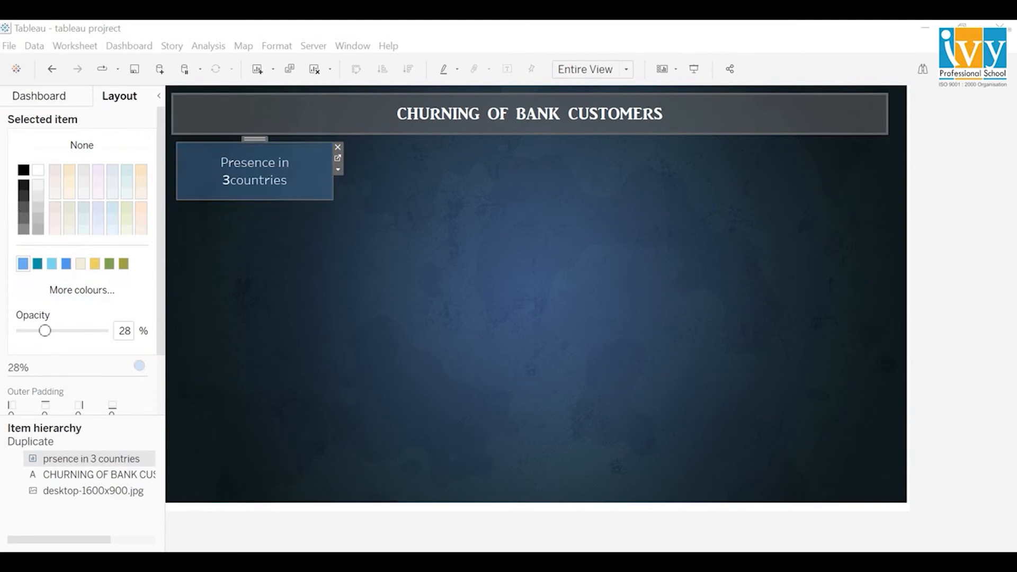
{"action": "left_click", "coordinate": [5, 199]}
Step: Put a thick solid grey border around the "Presence in 3 countries" card
{"action": "left_click", "coordinate": [91, 326]}
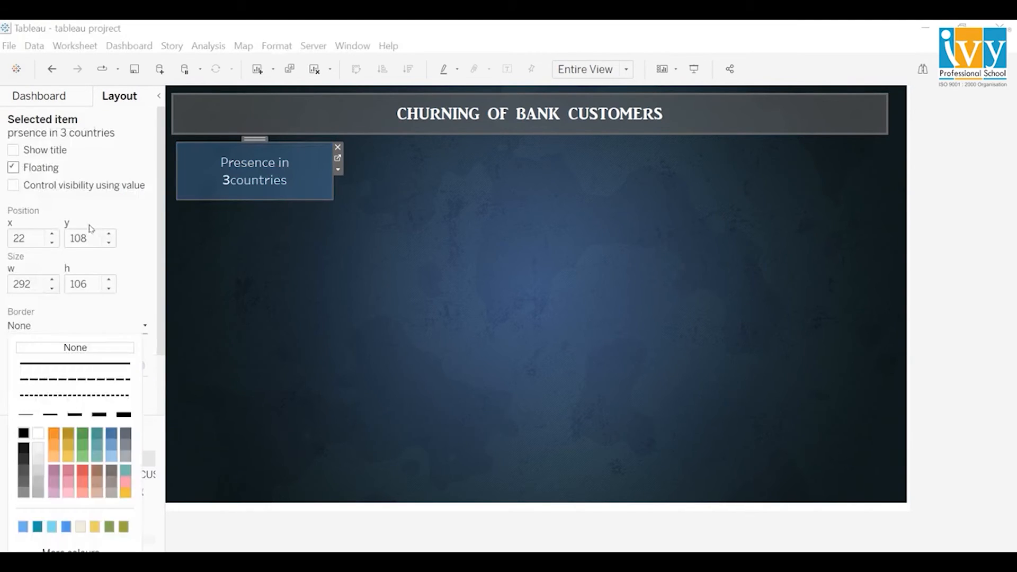
{"action": "left_click", "coordinate": [74, 363]}
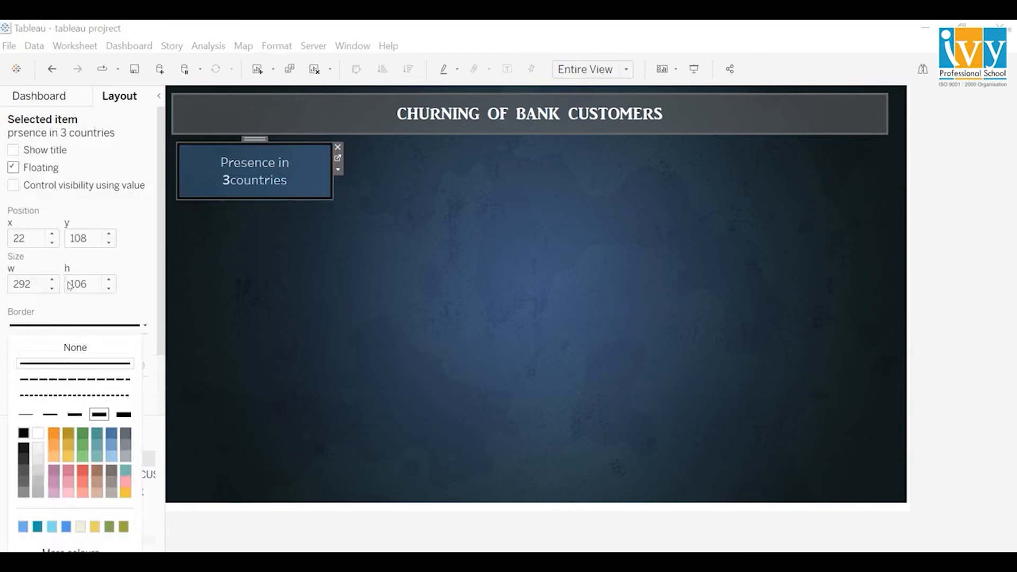
{"action": "left_click", "coordinate": [24, 480]}
{"action": "left_click", "coordinate": [264, 156]}
{"action": "left_click", "coordinate": [265, 156]}
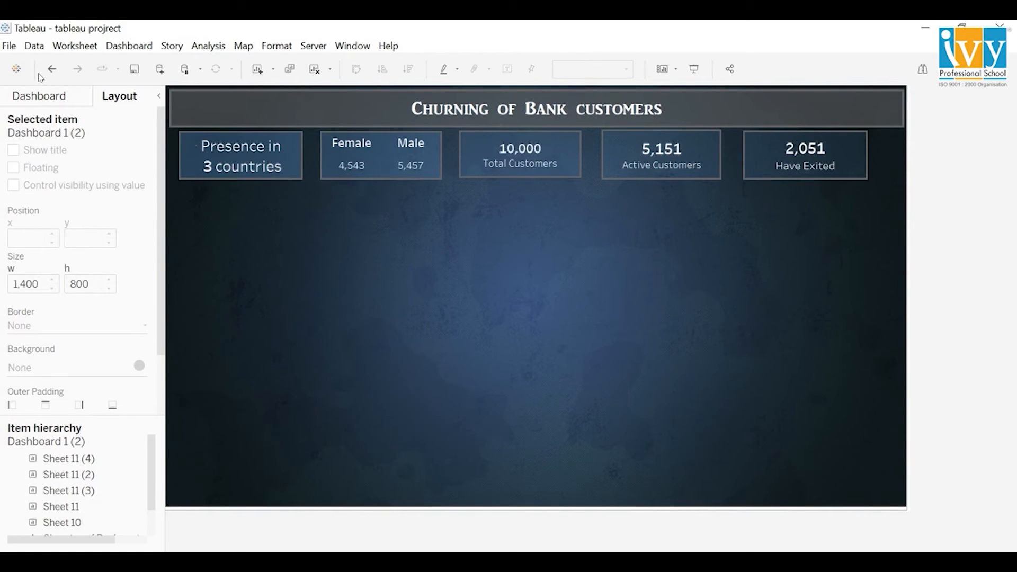
Step: Add the "Age group wise churns" sheet below the cards without its title, and remove its "% of Total Exited" colour legend
{"action": "left_click", "coordinate": [39, 96]}
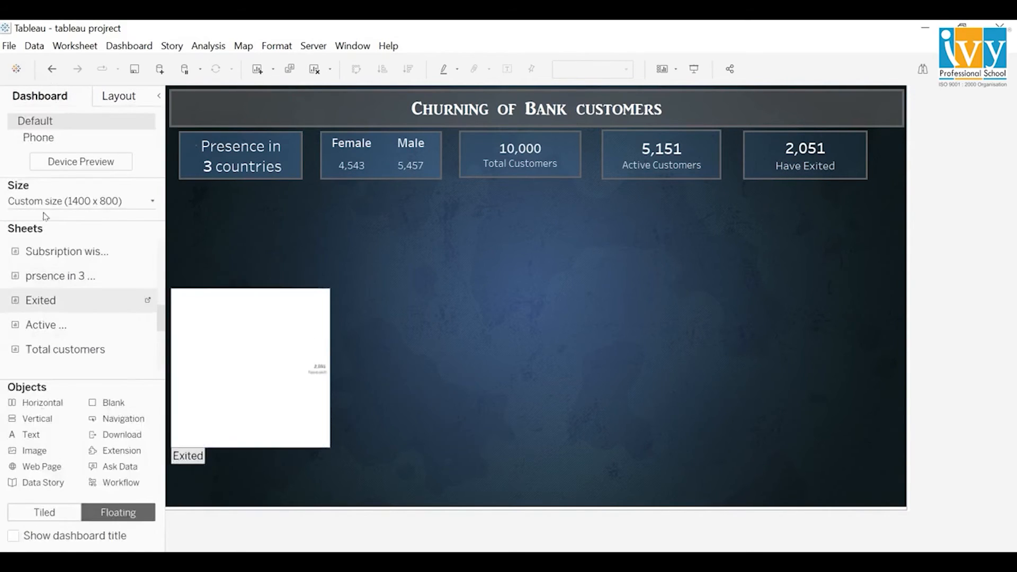
{"action": "scroll", "coordinate": [52, 300], "scroll_direction": "down", "scroll_amount": 1}
{"action": "scroll", "coordinate": [54, 300], "scroll_direction": "down", "scroll_amount": 2}
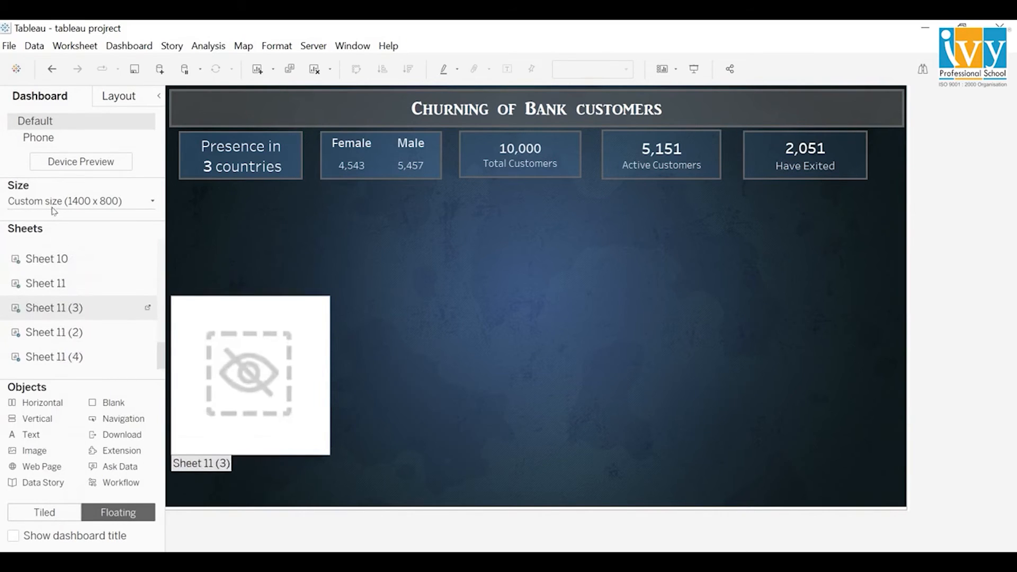
{"action": "scroll", "coordinate": [54, 300], "scroll_direction": "up", "scroll_amount": 4}
{"action": "mouse_move", "coordinate": [65, 278]}
{"action": "left_mouse_down"}
{"action": "mouse_move", "coordinate": [182, 253]}
{"action": "mouse_move", "coordinate": [216, 215]}
{"action": "mouse_move", "coordinate": [177, 217]}
{"action": "left_mouse_up"}
{"action": "left_click", "coordinate": [430, 255]}
{"action": "left_click", "coordinate": [457, 317]}
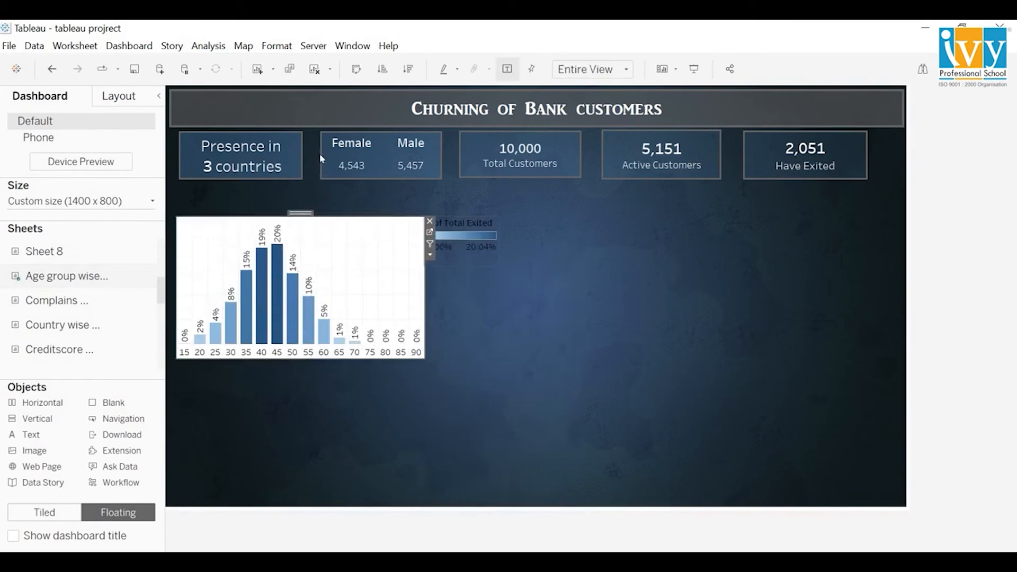
{"action": "left_click", "coordinate": [483, 221]}
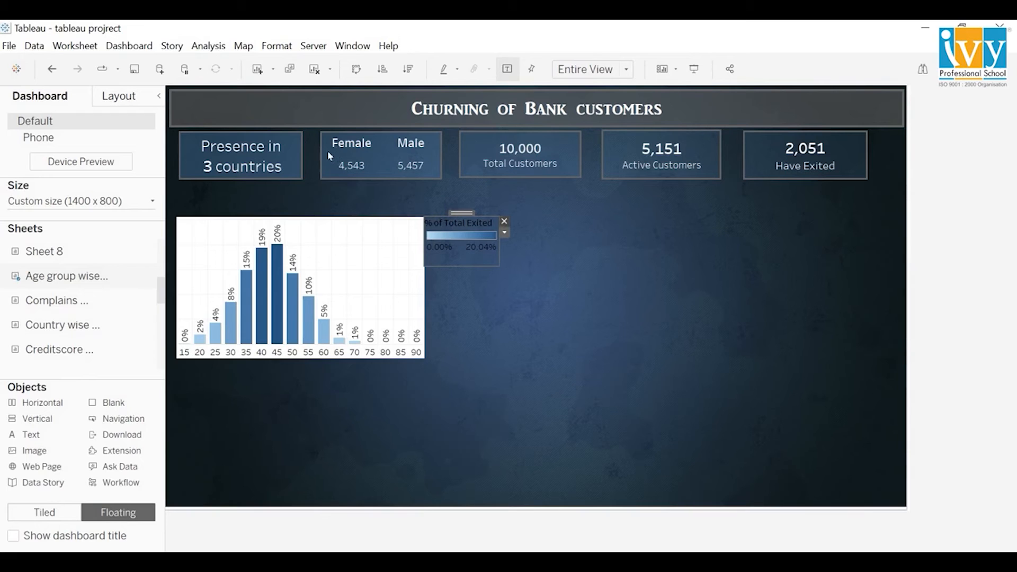
{"action": "left_click", "coordinate": [504, 222]}
Step: Set the age group chart's worksheet shading to None and its worksheet font colour to white
{"action": "left_click", "coordinate": [276, 45]}
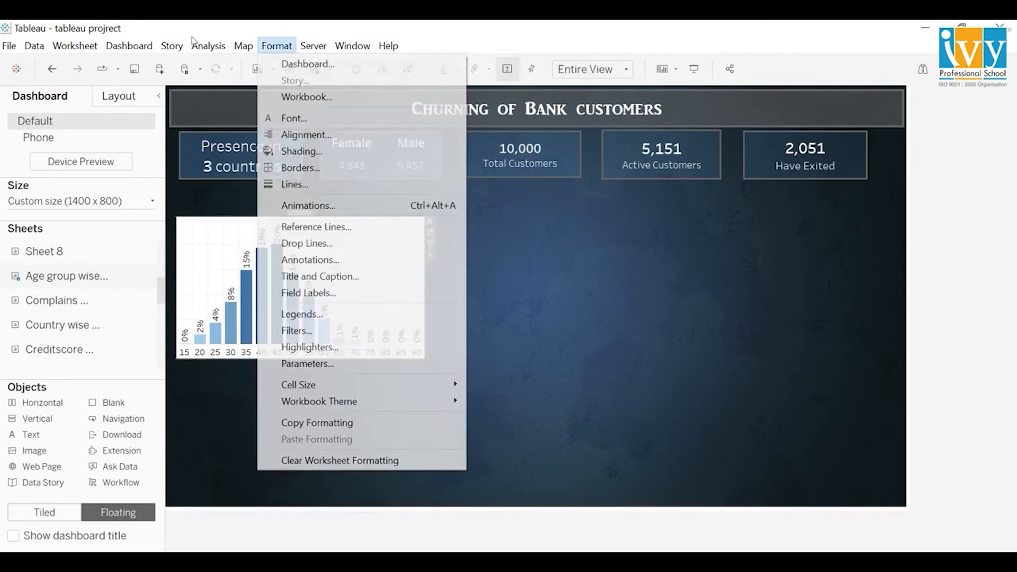
{"action": "left_click", "coordinate": [301, 151]}
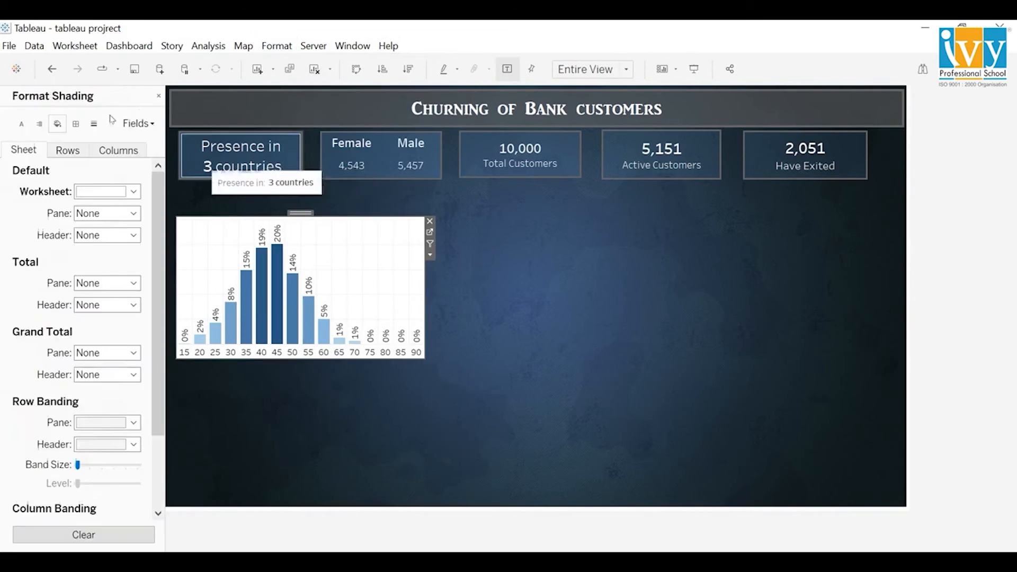
{"action": "left_click", "coordinate": [134, 191]}
{"action": "left_click", "coordinate": [142, 210]}
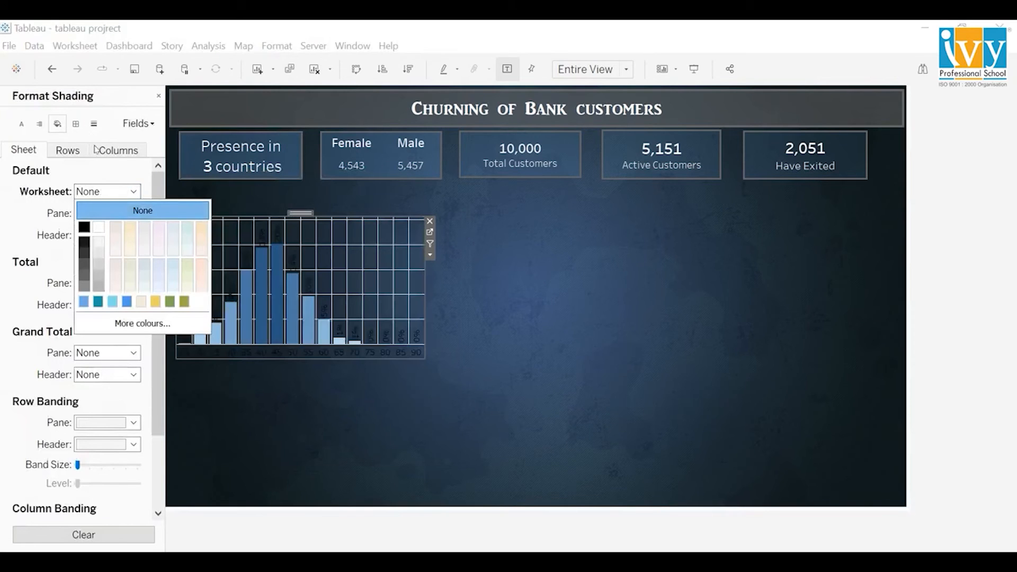
{"action": "left_click", "coordinate": [21, 124]}
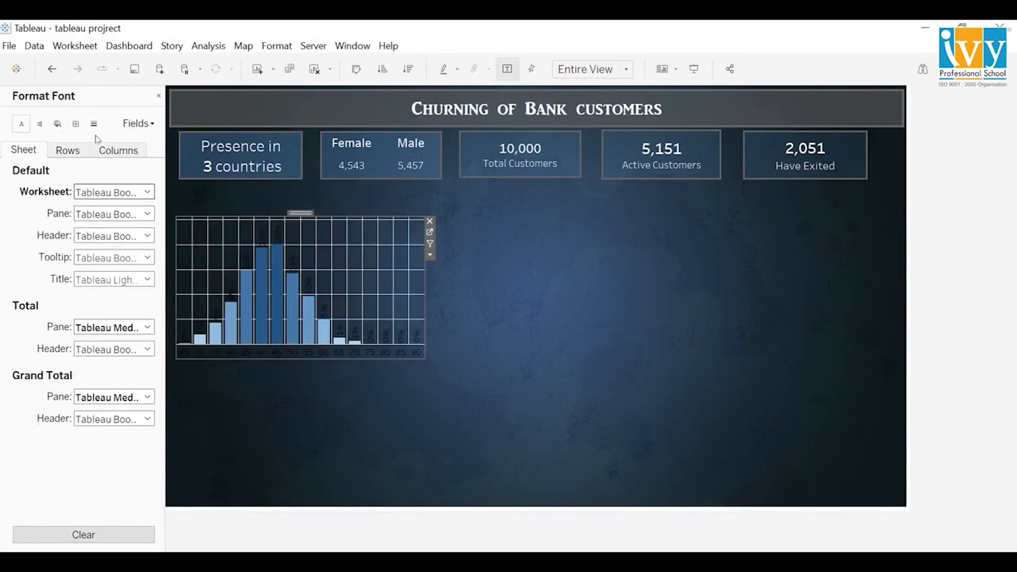
{"action": "left_click", "coordinate": [147, 191]}
{"action": "left_click", "coordinate": [99, 251]}
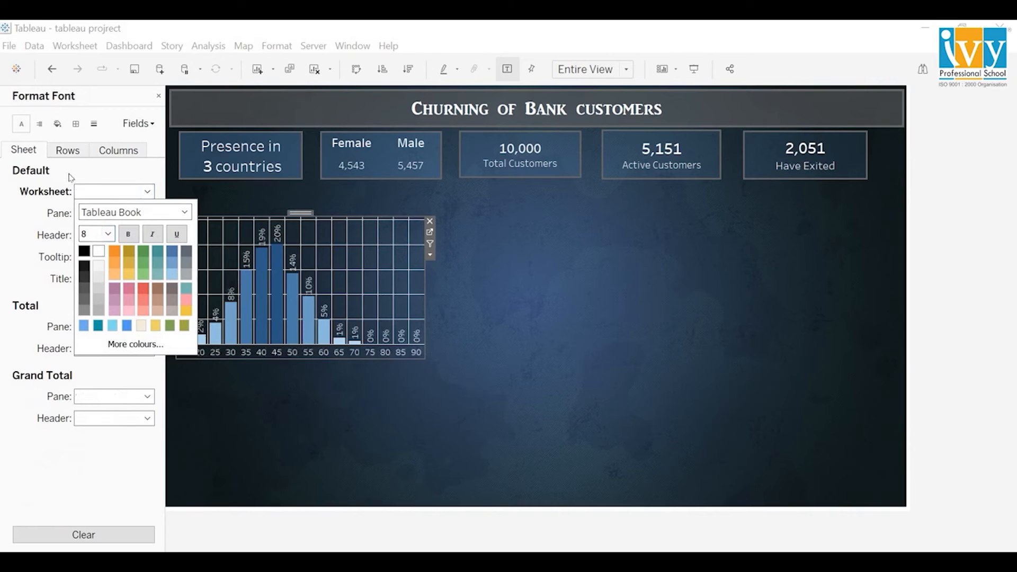
Step: Set the age group chart's grid lines to None and widen the chart to nearly half the dashboard width
{"action": "left_click", "coordinate": [94, 123]}
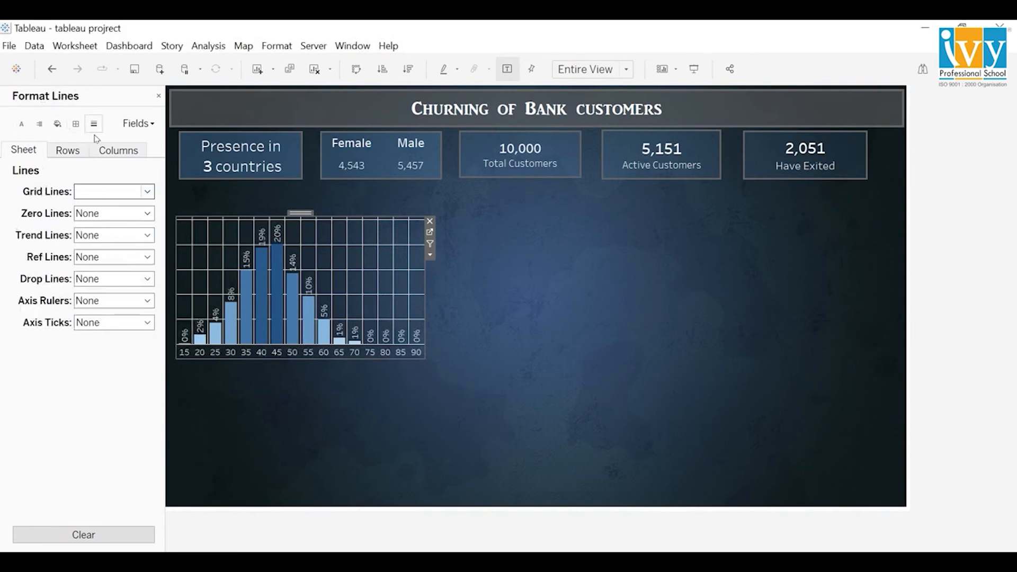
{"action": "left_click", "coordinate": [147, 191]}
{"action": "left_click", "coordinate": [136, 208]}
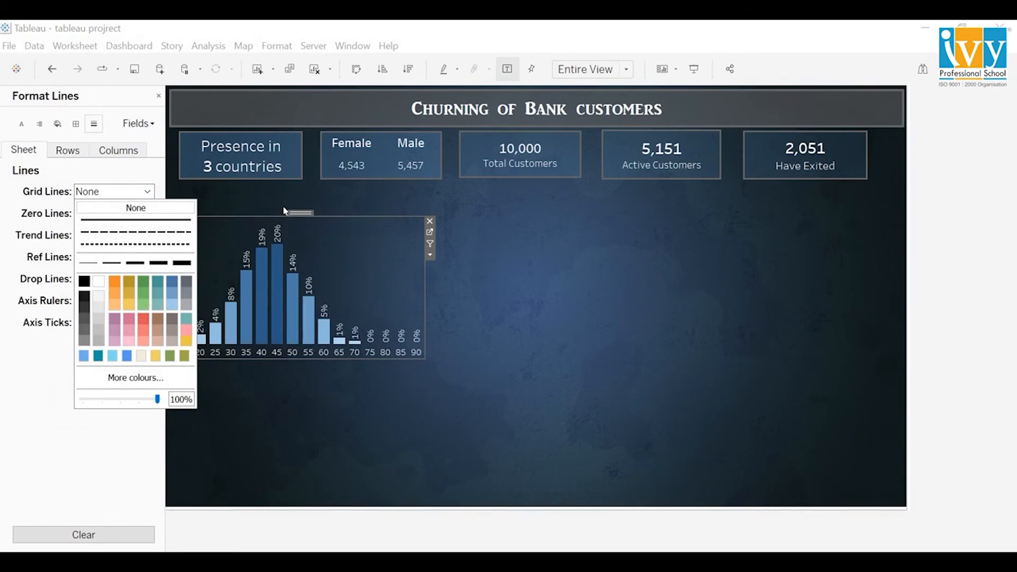
{"action": "left_click_drag", "start_coordinate": [285, 211], "coordinate": [244, 241]}
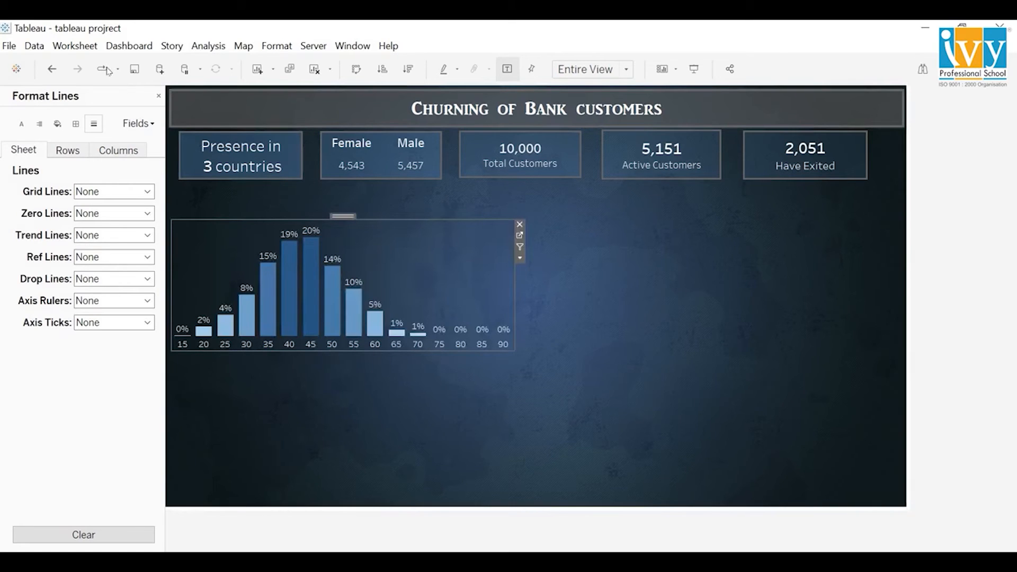
Step: Add a floating text object above the age group chart reading "Age group 40-50 experiences the highest churns"
{"action": "left_click", "coordinate": [159, 95]}
{"action": "left_click_drag", "start_coordinate": [29, 434], "coordinate": [187, 204]}
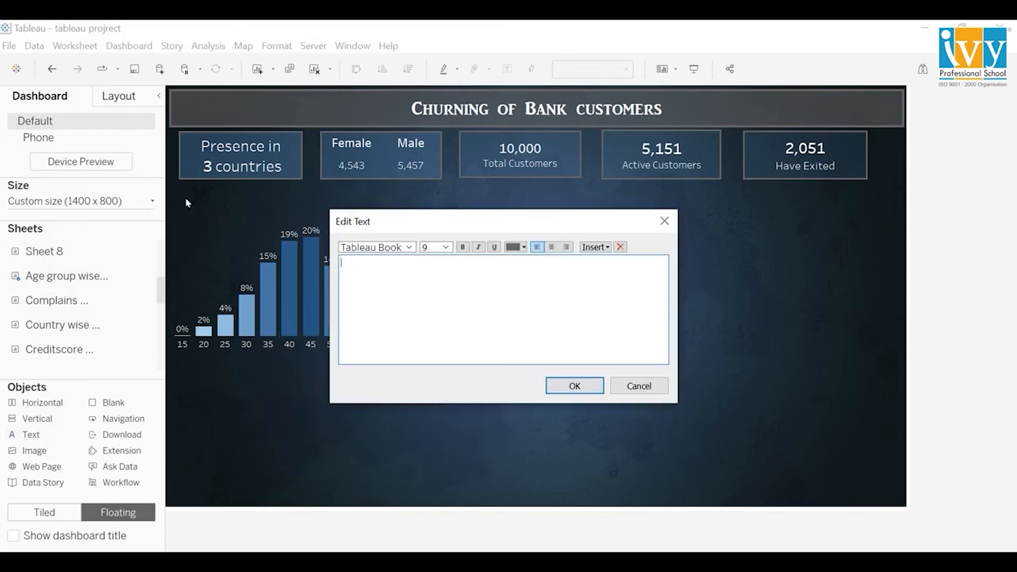
{"action": "type", "text": "Age group 40-50 experiences the highest churns"}
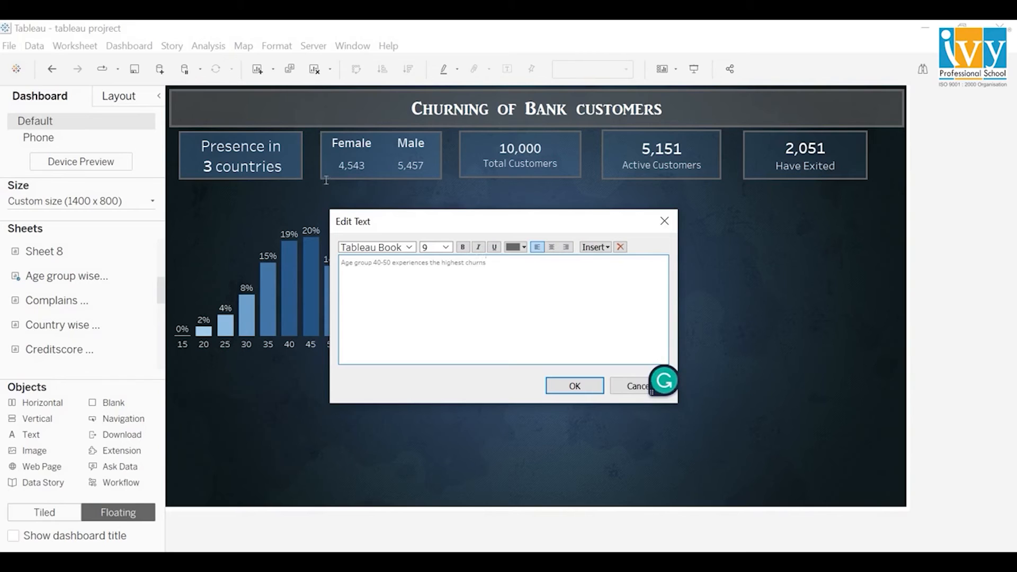
Step: Format the age group heading in size 8, white and centred, and position it just above the age group chart
{"action": "left_click_drag", "start_coordinate": [327, 181], "coordinate": [214, 179]}
{"action": "left_click", "coordinate": [296, 172]}
{"action": "left_click", "coordinate": [287, 174]}
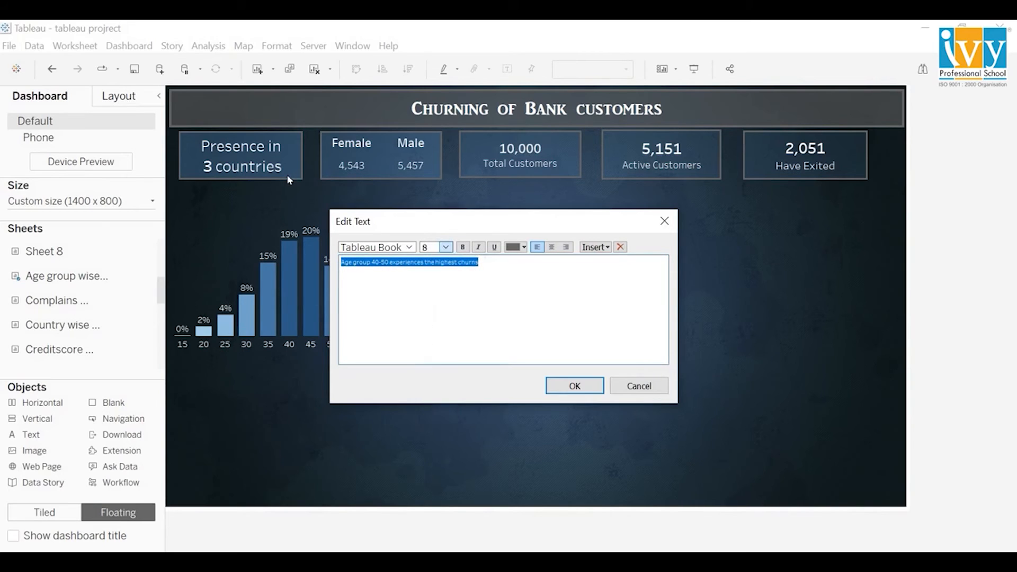
{"action": "left_click", "coordinate": [348, 170]}
{"action": "left_click", "coordinate": [355, 179]}
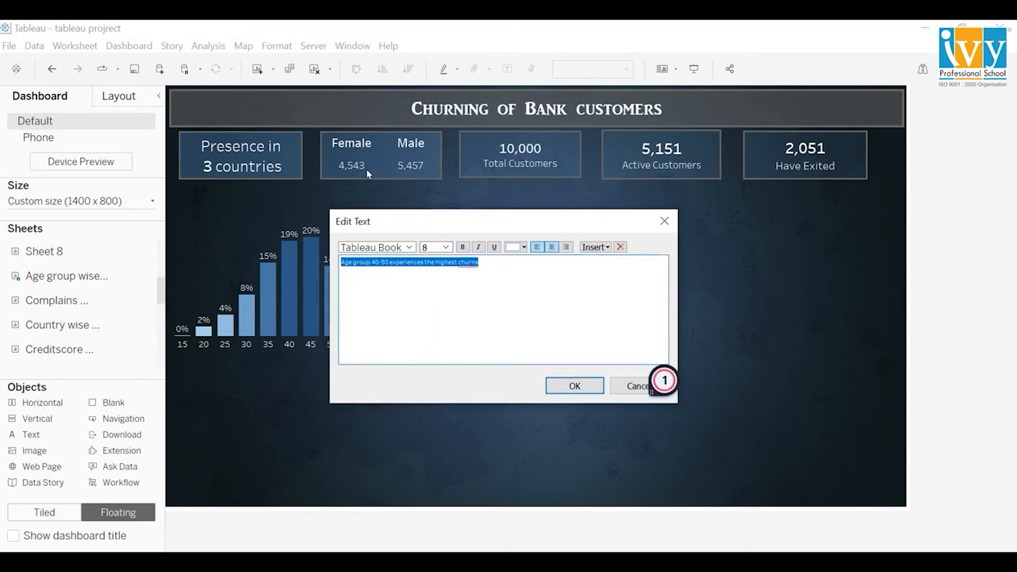
{"action": "left_click", "coordinate": [552, 247]}
{"action": "left_click", "coordinate": [574, 385]}
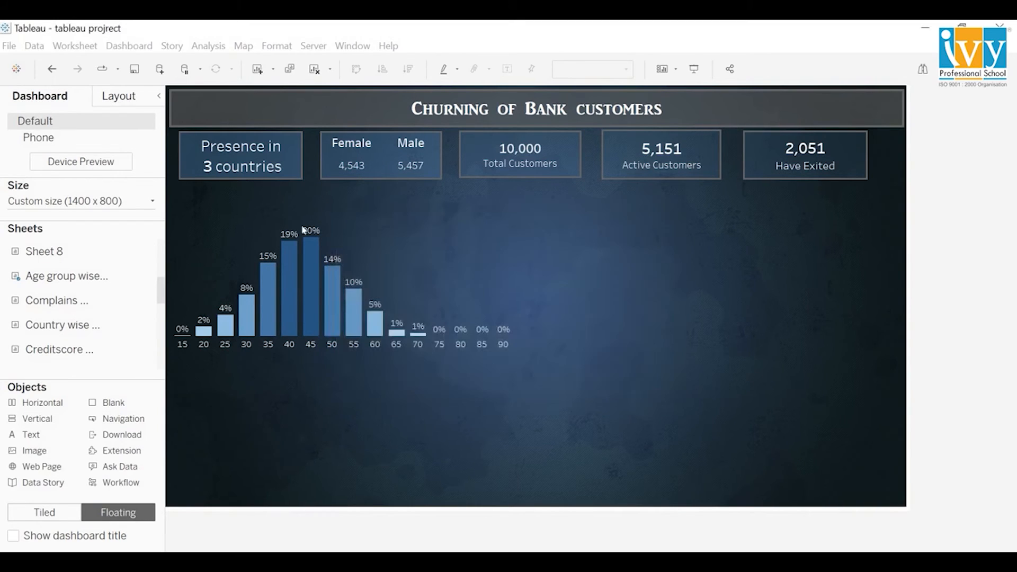
{"action": "left_click_drag", "start_coordinate": [254, 198], "coordinate": [185, 139]}
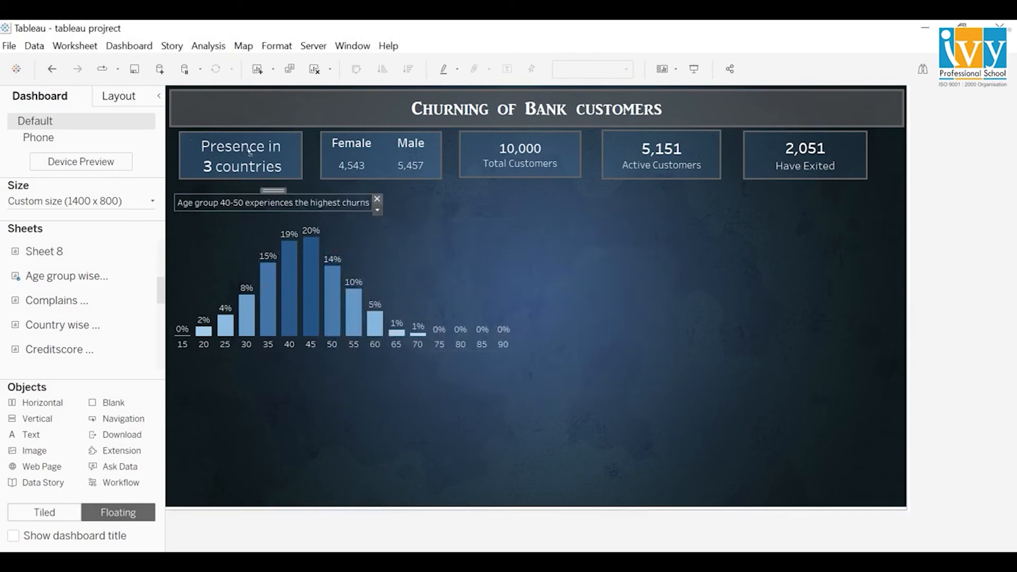
{"action": "left_click_drag", "start_coordinate": [249, 148], "coordinate": [263, 153]}
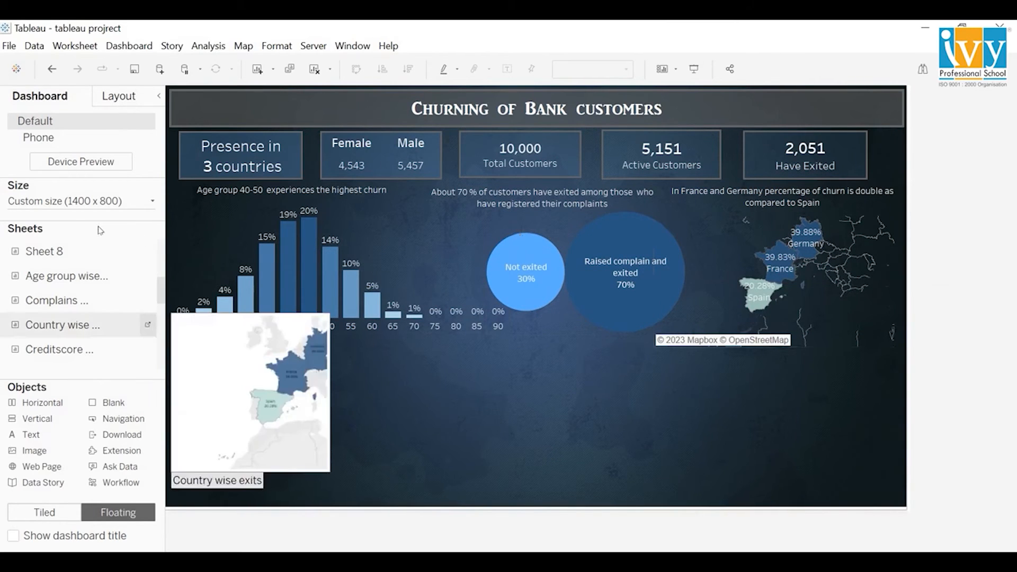
Step: Add the "Creditscore group wise" sheet below the age group chart without its title, and remove its ">600" colour legend
{"action": "scroll", "coordinate": [64, 324], "scroll_direction": "down", "scroll_amount": 1}
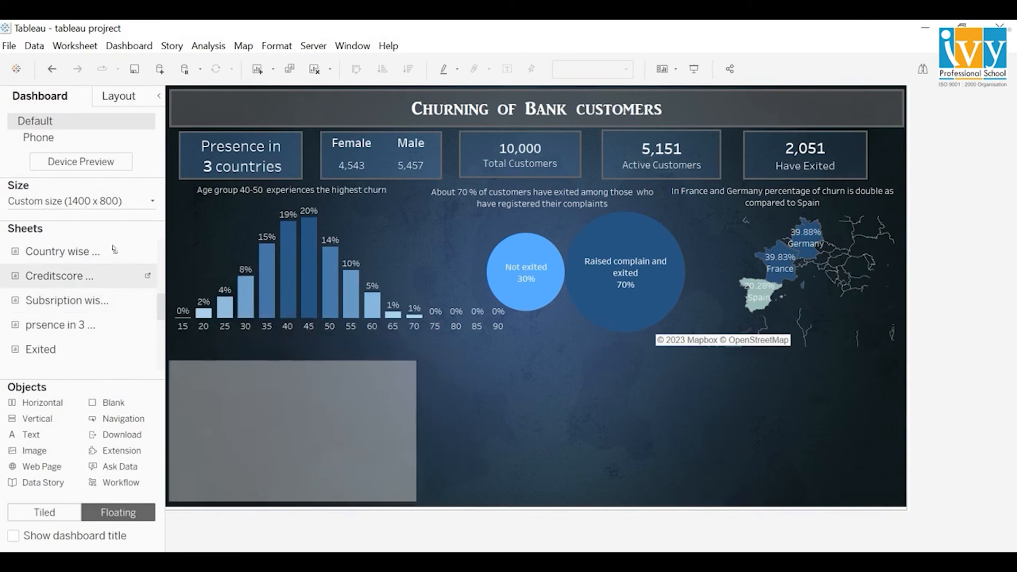
{"action": "left_click_drag", "start_coordinate": [59, 276], "coordinate": [169, 361]}
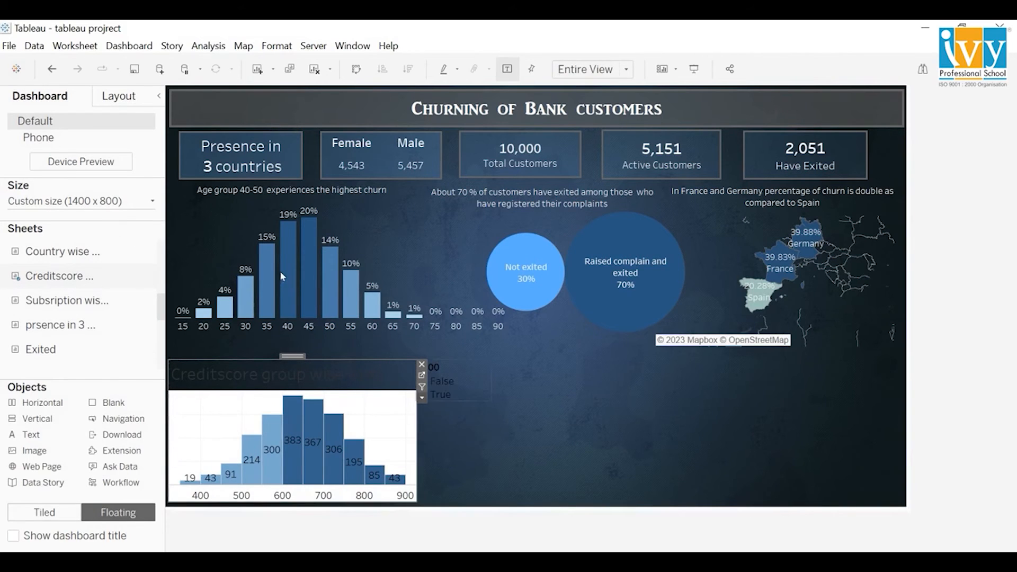
{"action": "left_click", "coordinate": [422, 402]}
{"action": "left_click", "coordinate": [449, 317]}
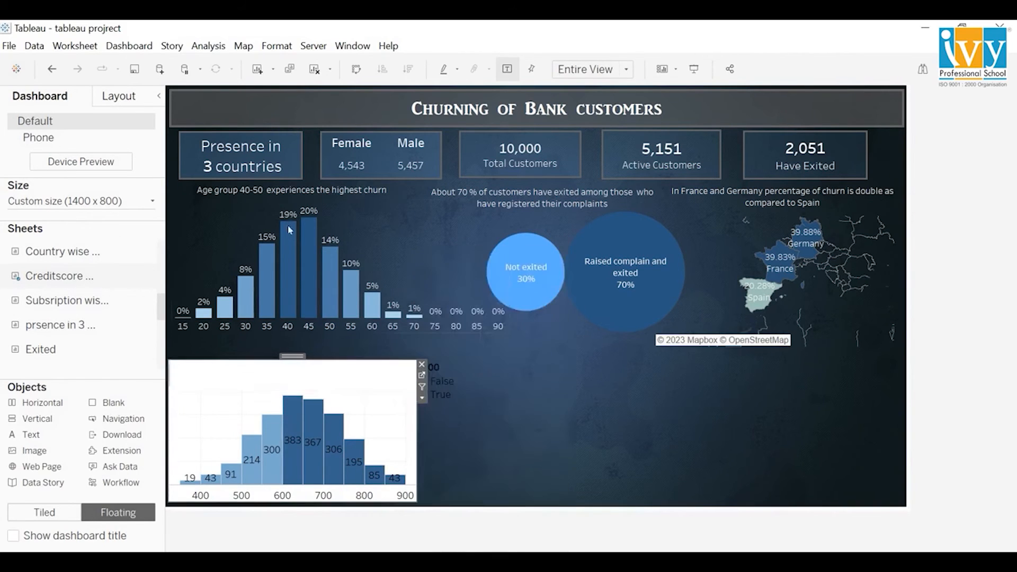
{"action": "left_click", "coordinate": [464, 368]}
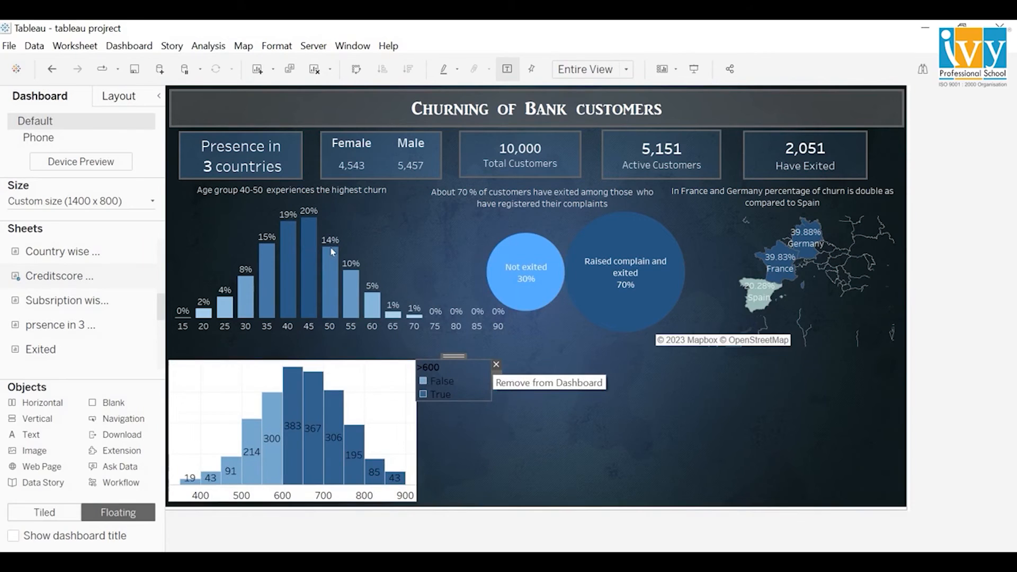
{"action": "left_click", "coordinate": [495, 364]}
{"action": "left_click", "coordinate": [395, 371]}
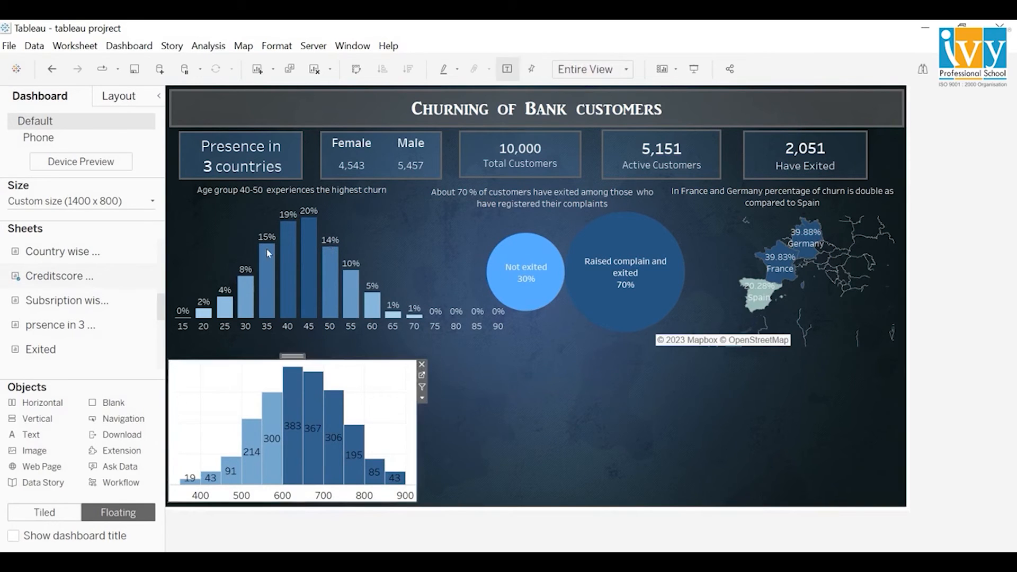
Step: Set the credit score chart's worksheet shading to None and its worksheet font to white, size 8
{"action": "left_click", "coordinate": [277, 46]}
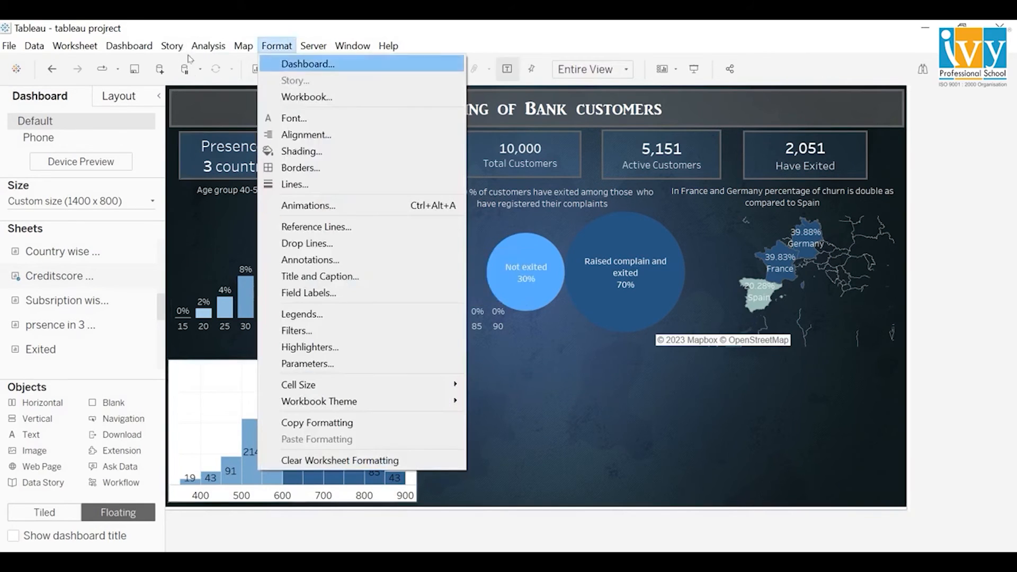
{"action": "left_click", "coordinate": [301, 151]}
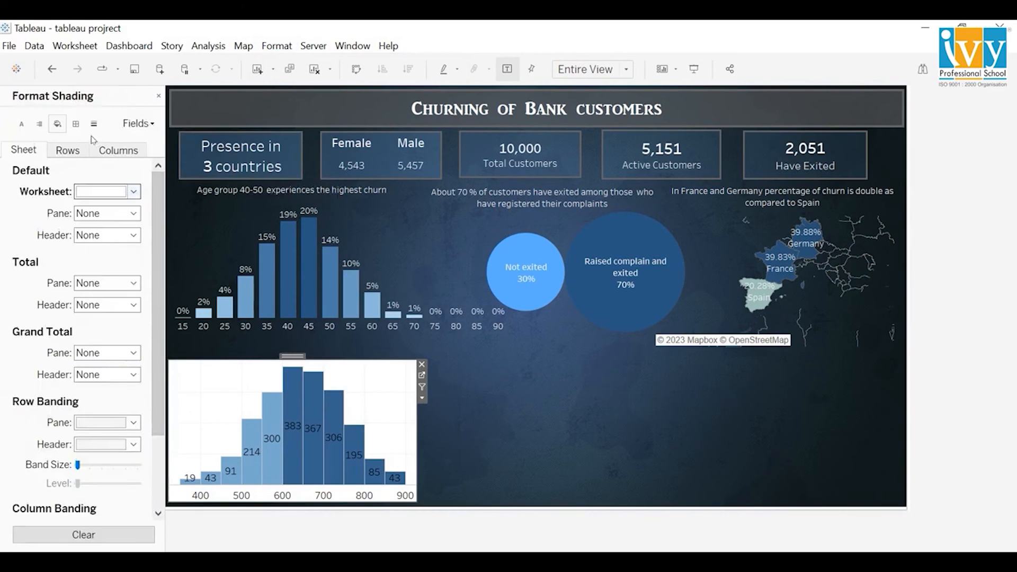
{"action": "left_click", "coordinate": [133, 191]}
{"action": "left_click", "coordinate": [132, 210]}
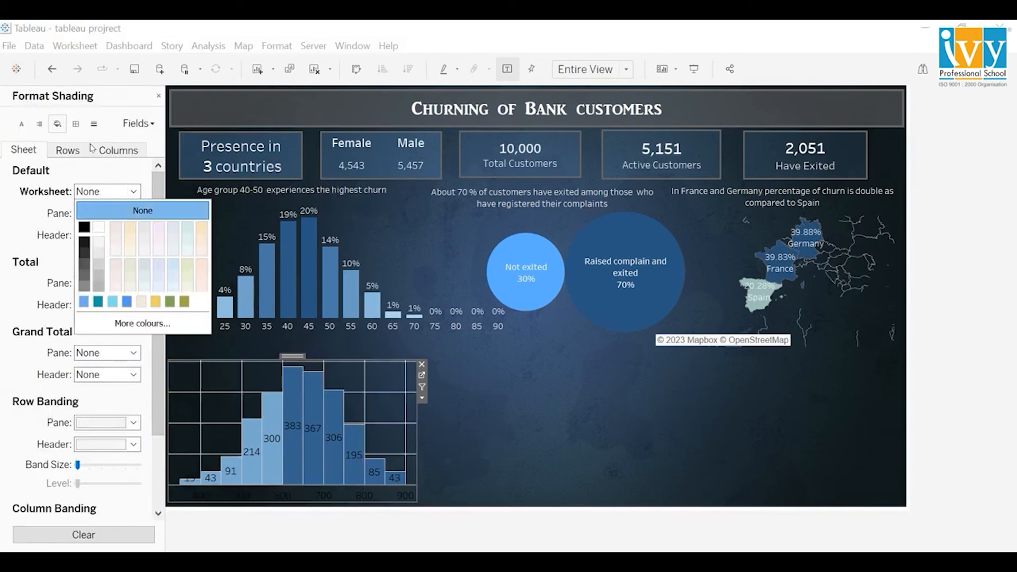
{"action": "left_click", "coordinate": [13, 92]}
{"action": "left_click", "coordinate": [22, 123]}
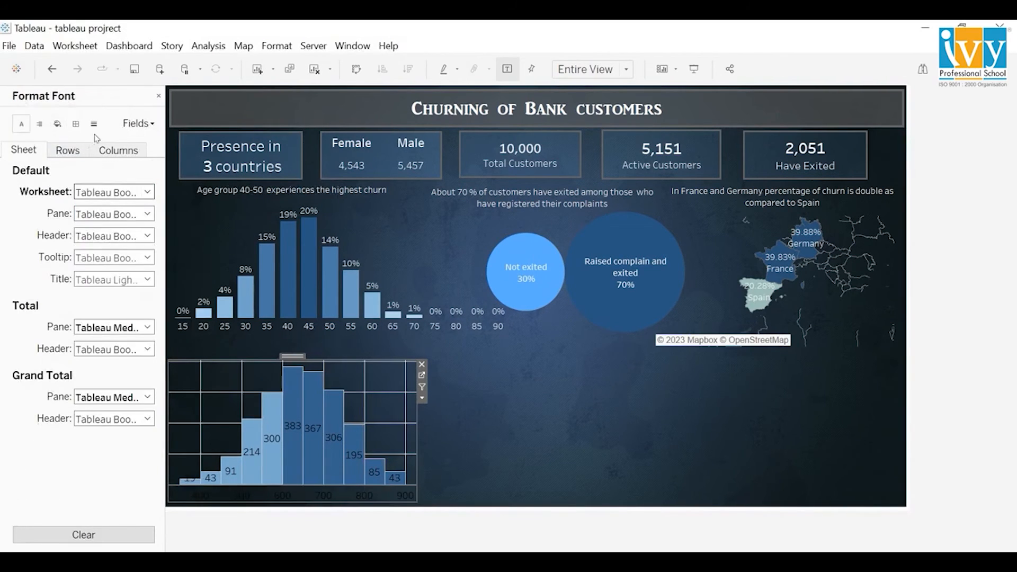
{"action": "left_click", "coordinate": [147, 191]}
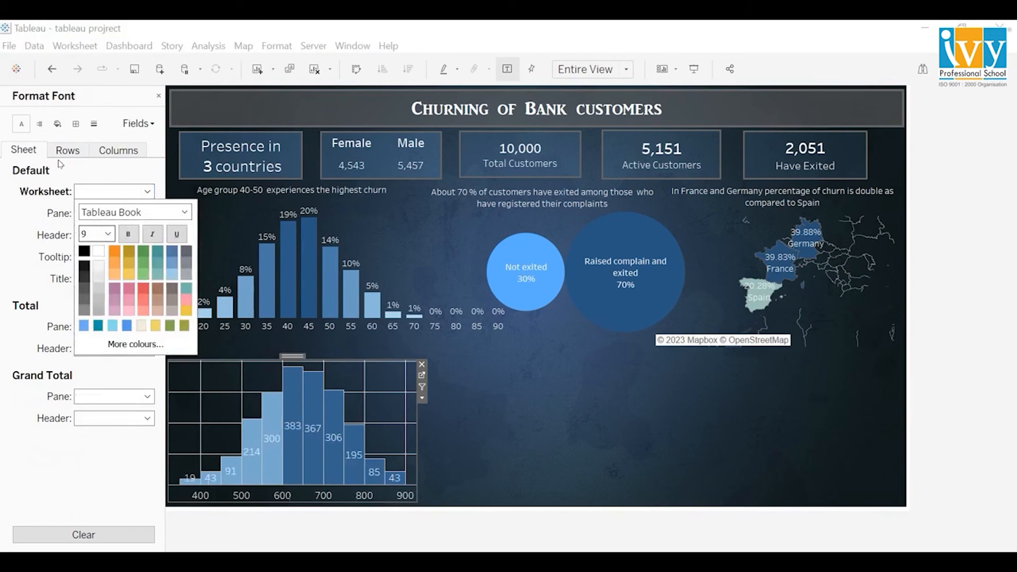
{"action": "left_click", "coordinate": [108, 233]}
{"action": "left_click", "coordinate": [95, 247]}
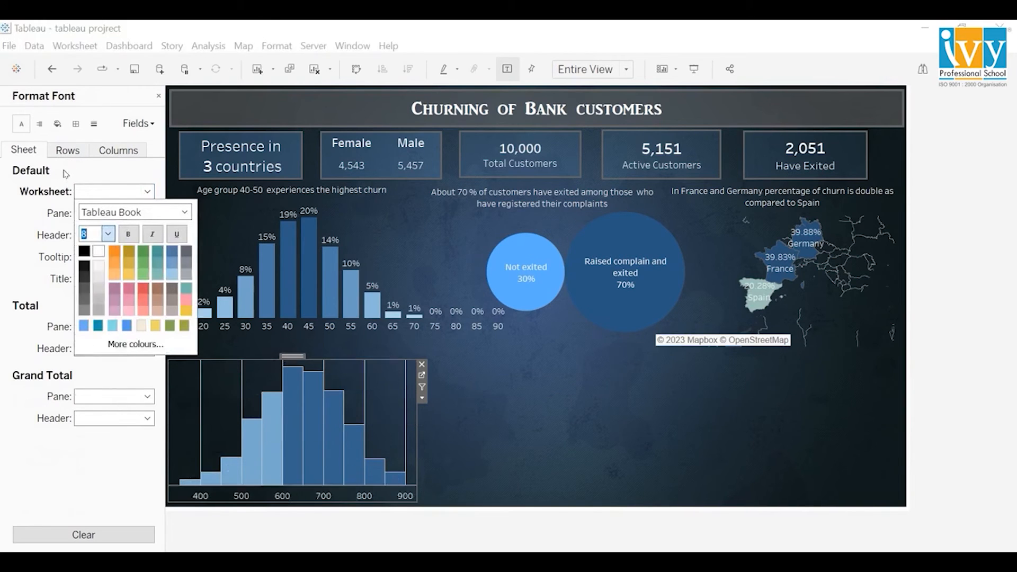
Step: Set the credit score chart's grid lines and zero lines to None
{"action": "left_click", "coordinate": [94, 123]}
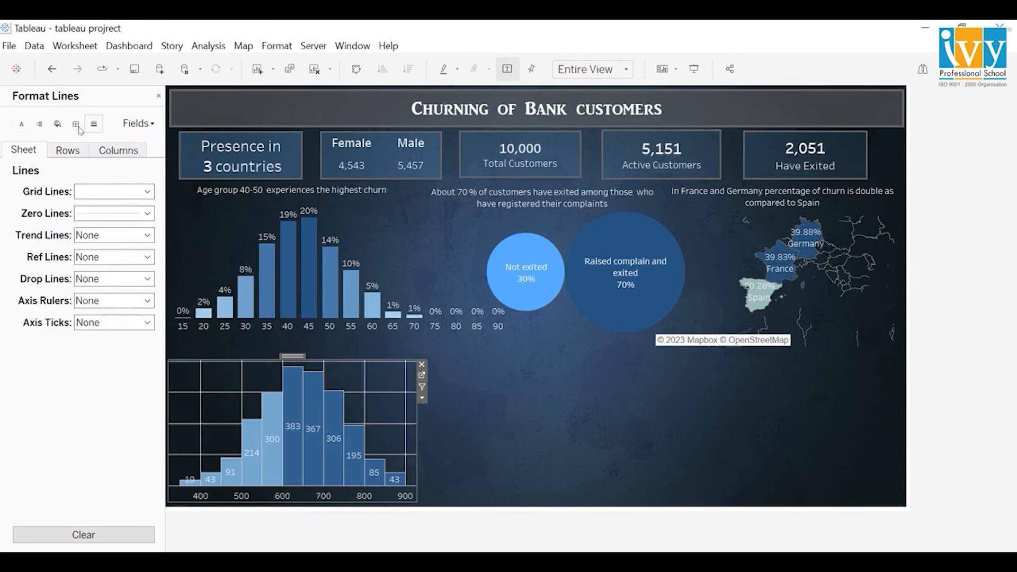
{"action": "left_click", "coordinate": [146, 191]}
{"action": "left_click", "coordinate": [135, 208]}
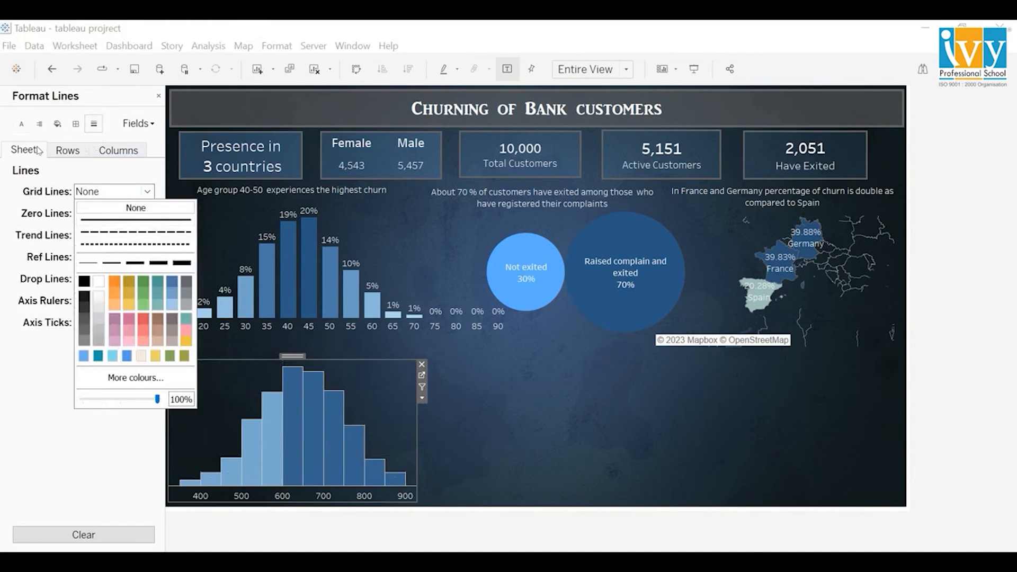
{"action": "left_click", "coordinate": [54, 205]}
{"action": "left_click", "coordinate": [147, 213]}
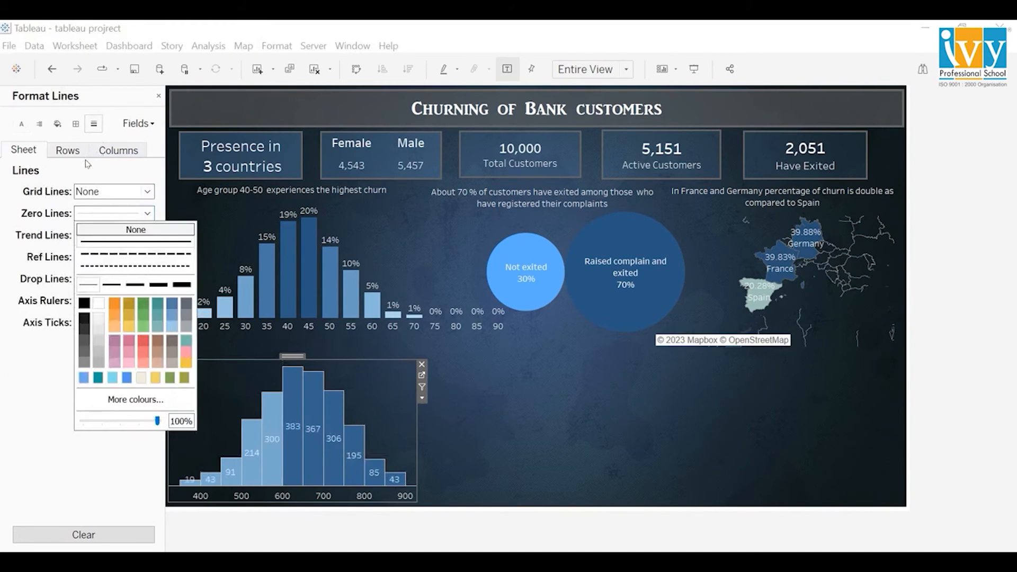
{"action": "left_click", "coordinate": [136, 230]}
Step: Widen the credit score chart to about three fifths of the dashboard width and lower its upper edge slightly
{"action": "left_click", "coordinate": [421, 364]}
{"action": "key", "text": "ctrl+z"}
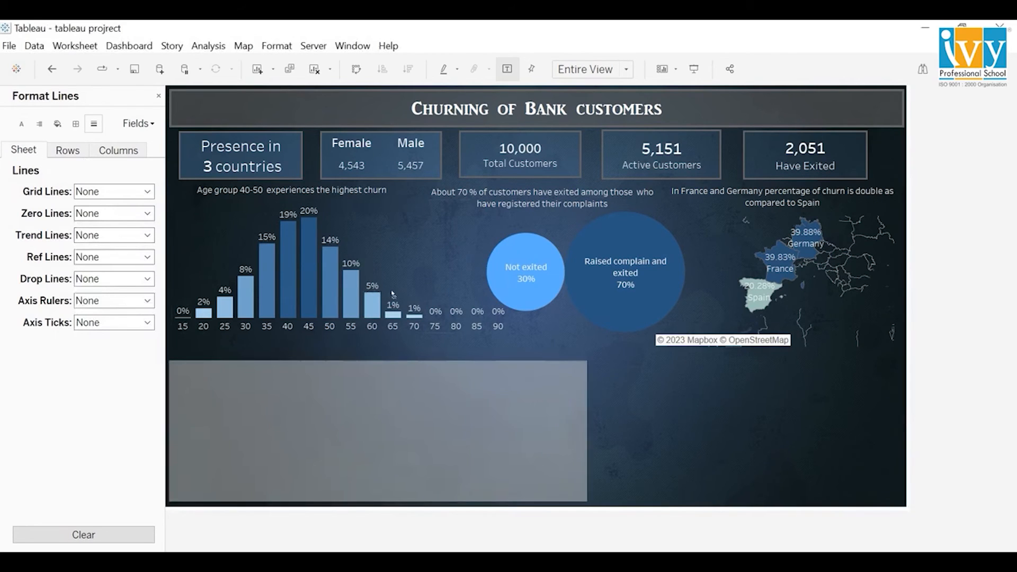
{"action": "left_click_drag", "start_coordinate": [365, 360], "coordinate": [362, 370]}
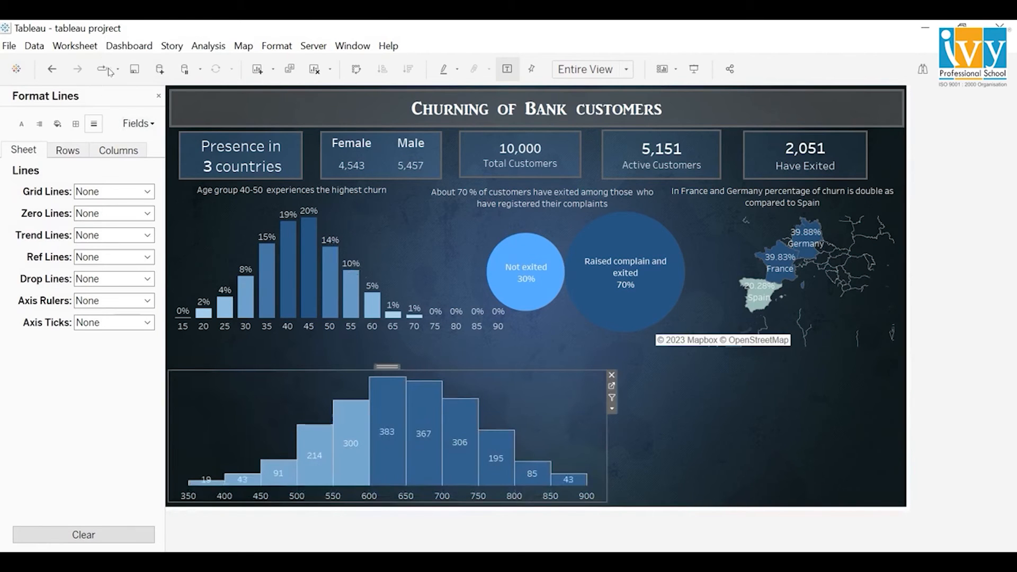
{"action": "left_click", "coordinate": [158, 96]}
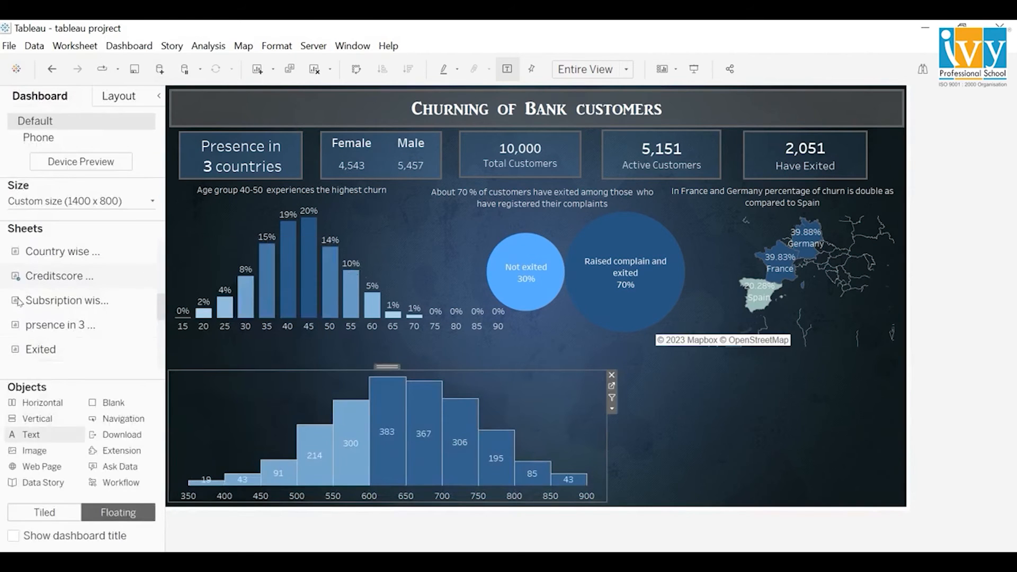
Step: Add a floating text object reading "Credit score group 600-700 experiences the highest churns"
{"action": "left_click_drag", "start_coordinate": [26, 434], "coordinate": [294, 259]}
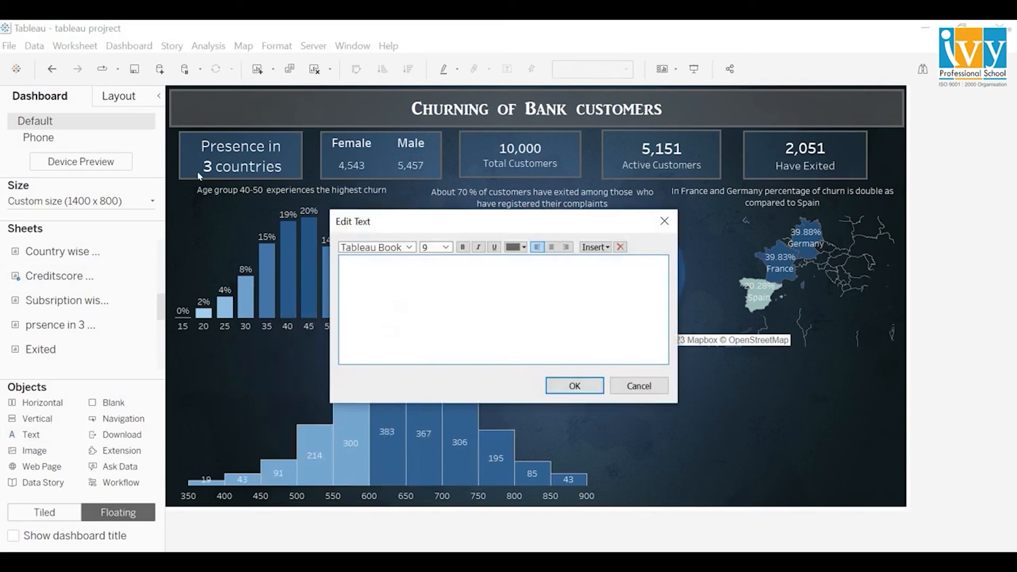
{"action": "type", "text": "Cr"}
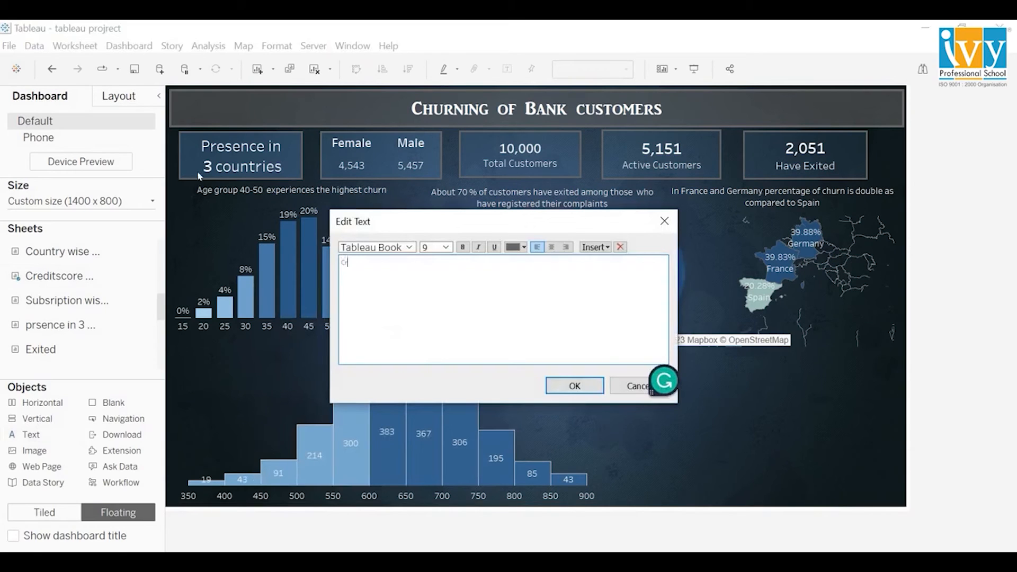
{"action": "type", "text": "edit sco"}
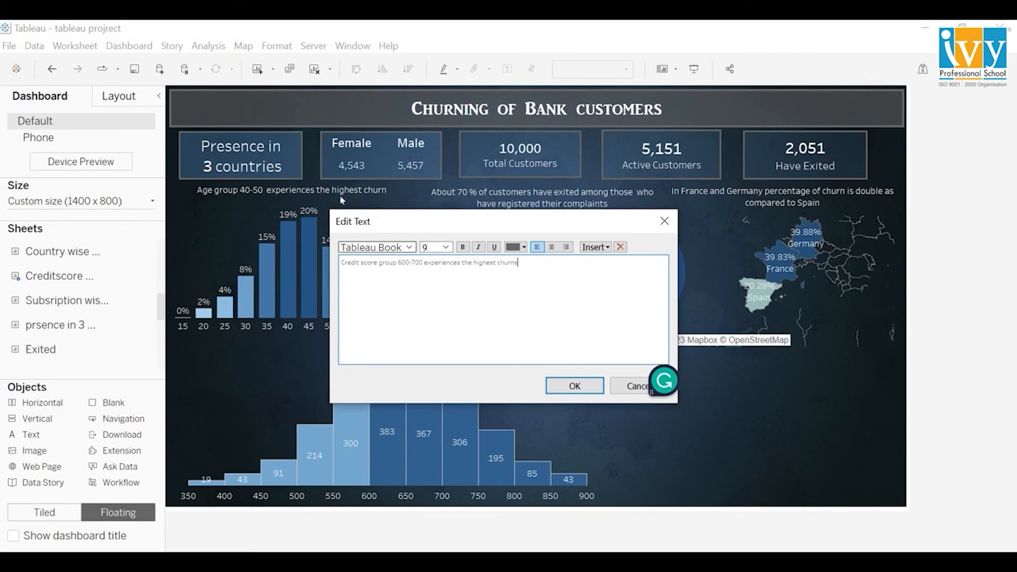
Step: Format the whole credit score heading text in size 8, white and centred
{"action": "key", "text": "shift+Left"}
{"action": "key", "text": "shift+Left"}
{"action": "key", "text": "shift+Left"}
{"action": "key", "text": "shift+Left"}
{"action": "key", "text": "shift+Left"}
{"action": "key", "text": "shift+Left"}
{"action": "key", "text": "shift+Left"}
{"action": "key", "text": "shift+Left"}
{"action": "key", "text": "shift+Left"}
{"action": "left_click_drag", "start_coordinate": [490, 262], "coordinate": [338, 259]}
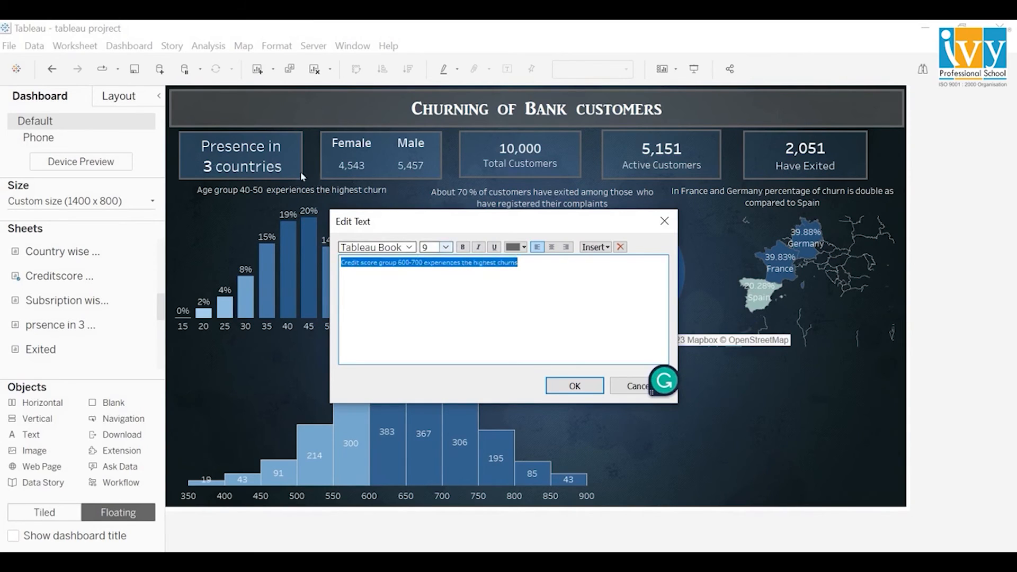
{"action": "left_click", "coordinate": [446, 247]}
{"action": "left_click", "coordinate": [424, 258]}
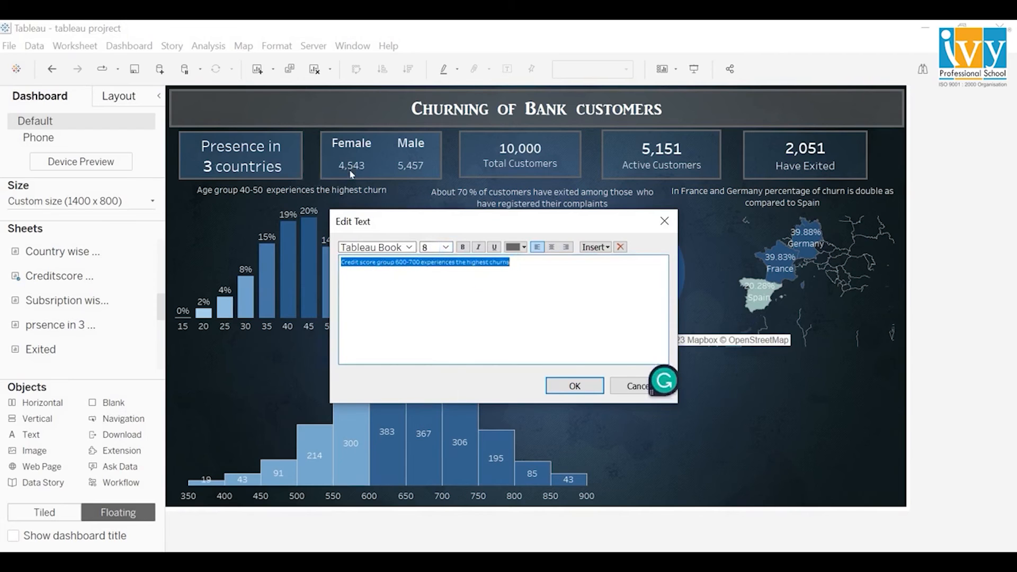
{"action": "left_click", "coordinate": [523, 247]}
{"action": "left_click", "coordinate": [529, 260]}
{"action": "left_click", "coordinate": [551, 246]}
{"action": "left_click", "coordinate": [575, 386]}
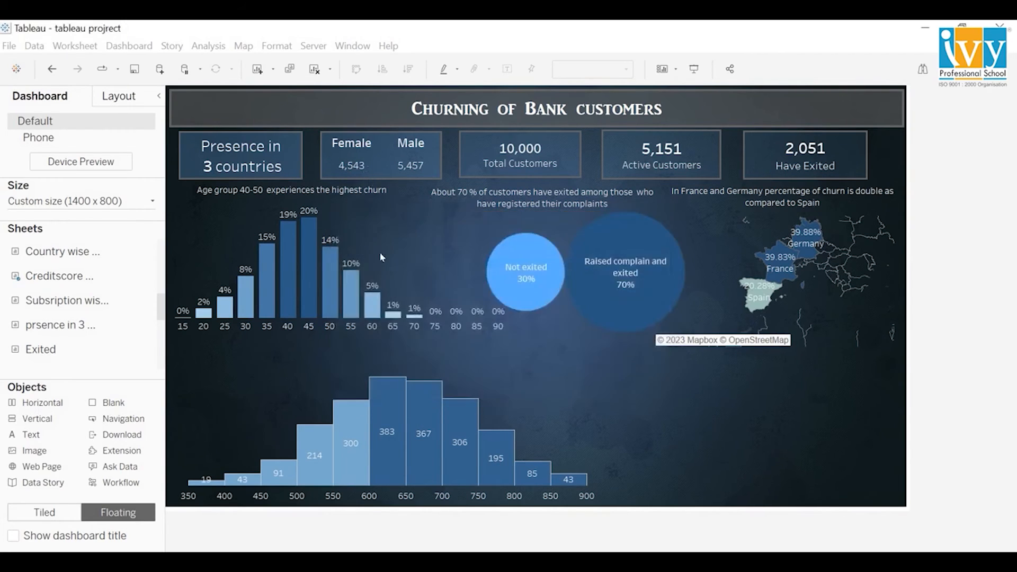
Step: Place the credit score heading between the age group and credit score charts, stretched wide enough for one line
{"action": "left_click_drag", "start_coordinate": [417, 244], "coordinate": [301, 332]}
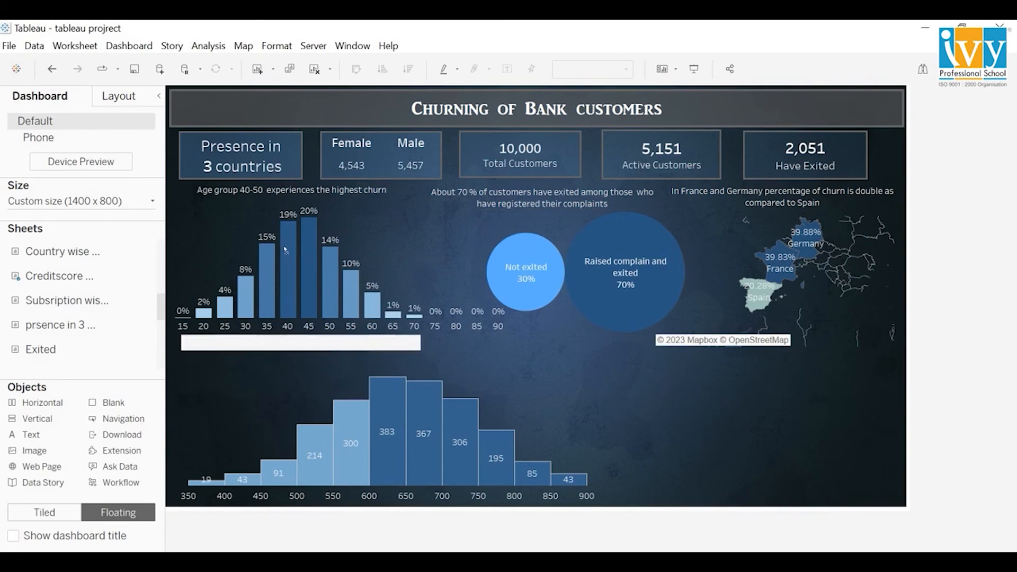
{"action": "left_click_drag", "start_coordinate": [282, 250], "coordinate": [282, 251]}
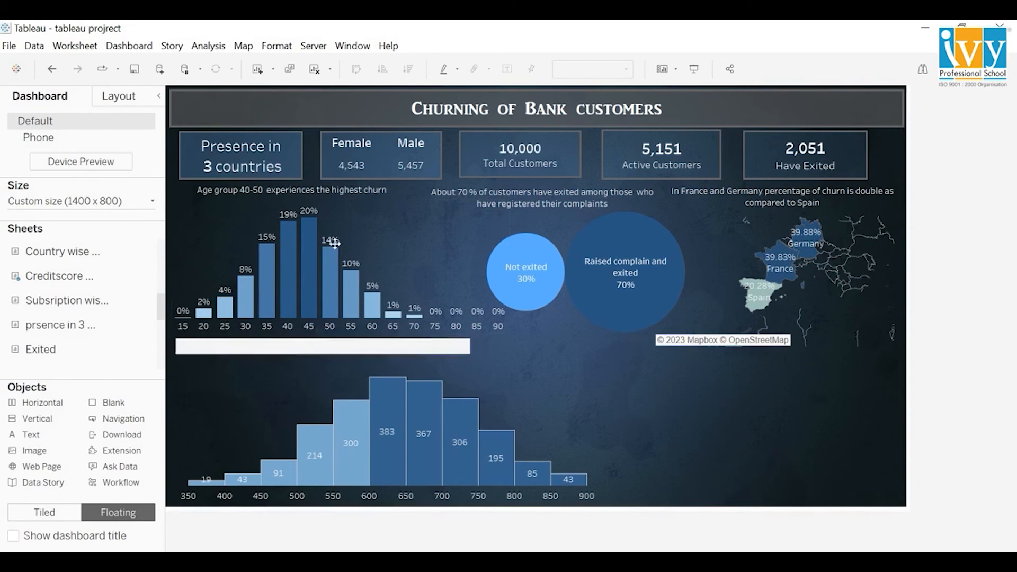
{"action": "left_click", "coordinate": [370, 247]}
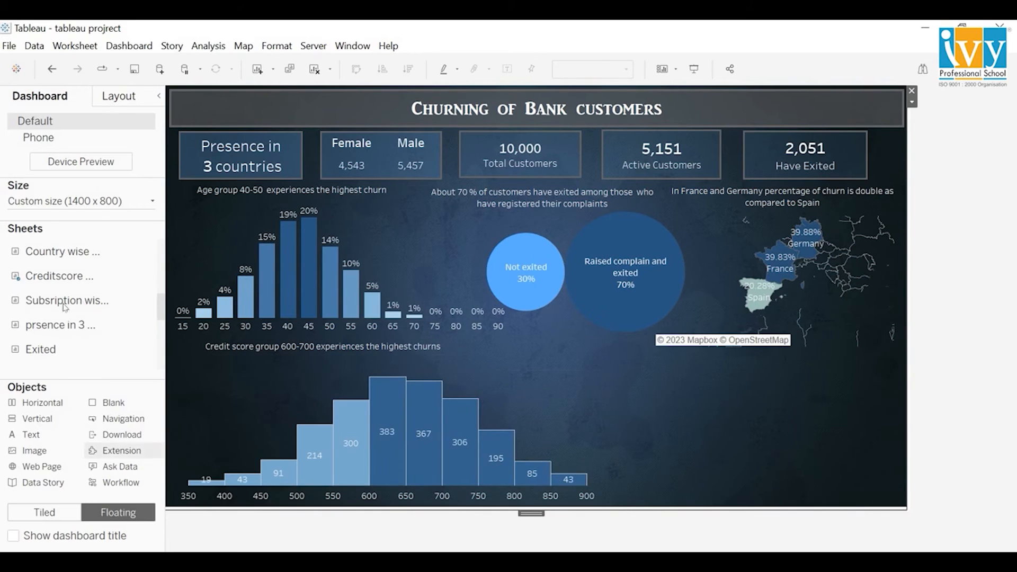
Step: Add a floating image object using the double-horizontal-arrow-pointing-to-both-sides picture from Downloads, with Fit Image enabled
{"action": "left_click_drag", "start_coordinate": [24, 310], "coordinate": [313, 204]}
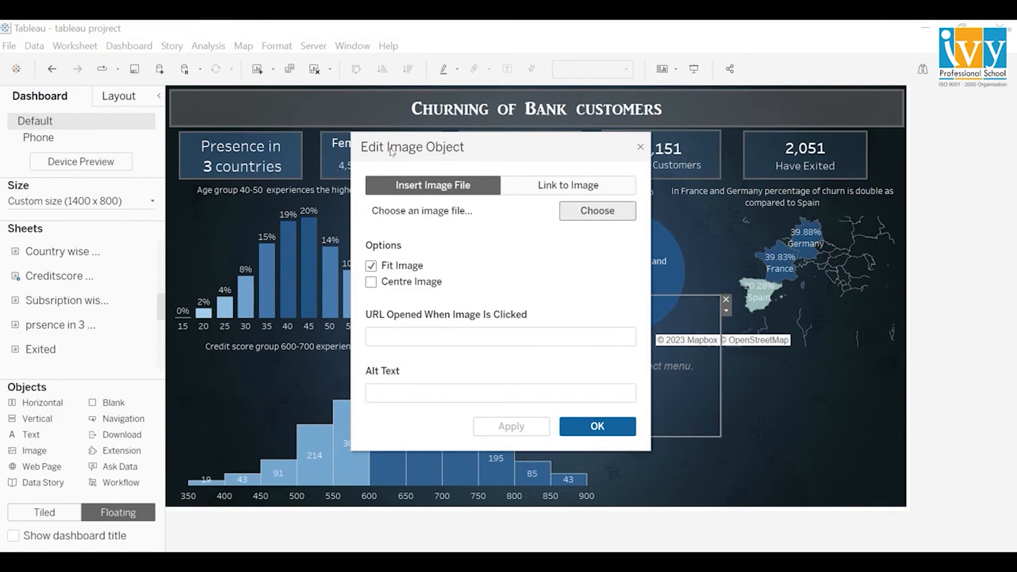
{"action": "left_click", "coordinate": [597, 211]}
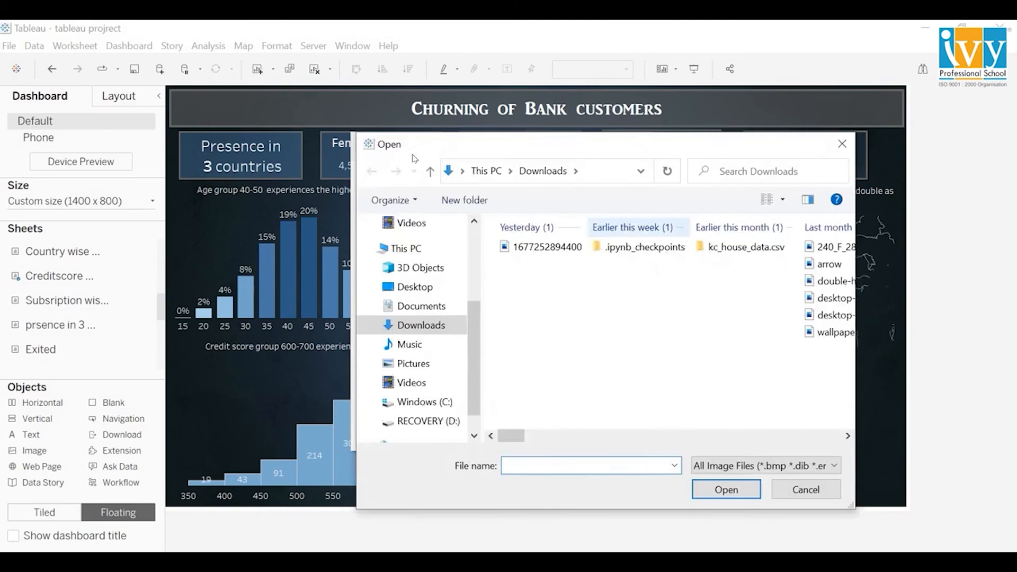
{"action": "left_click", "coordinate": [831, 281]}
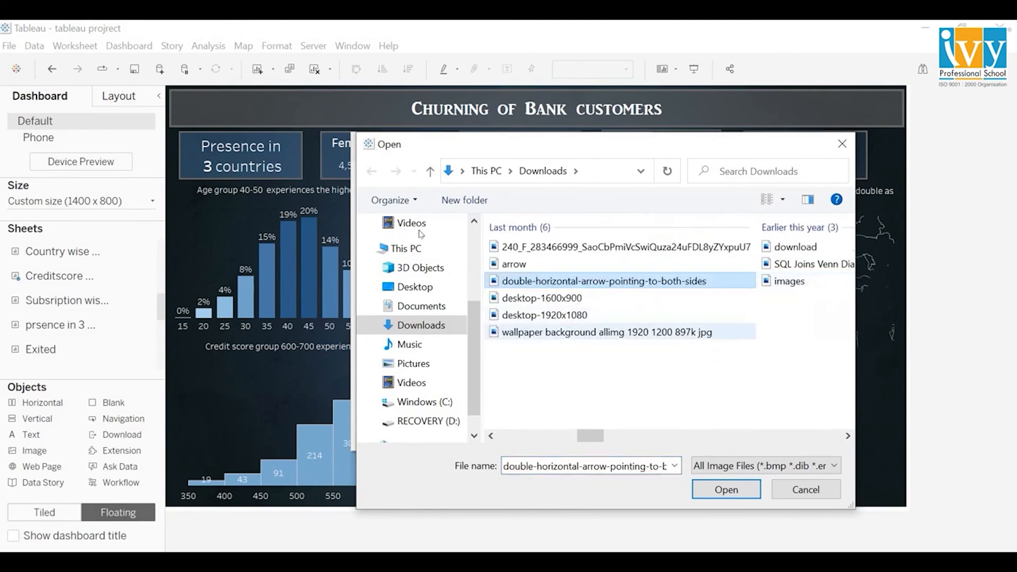
{"action": "key", "text": "Return"}
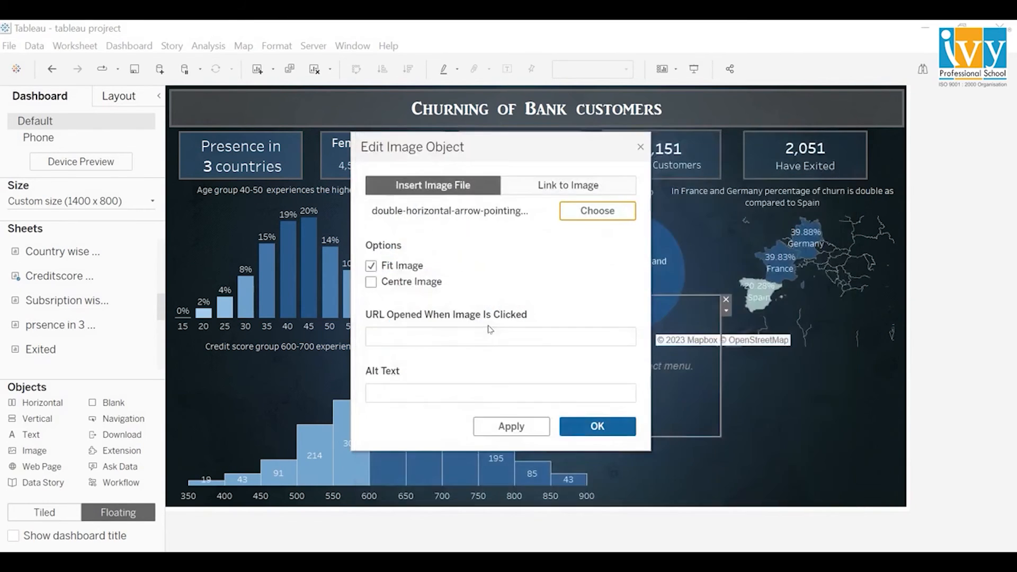
{"action": "key", "text": "Return"}
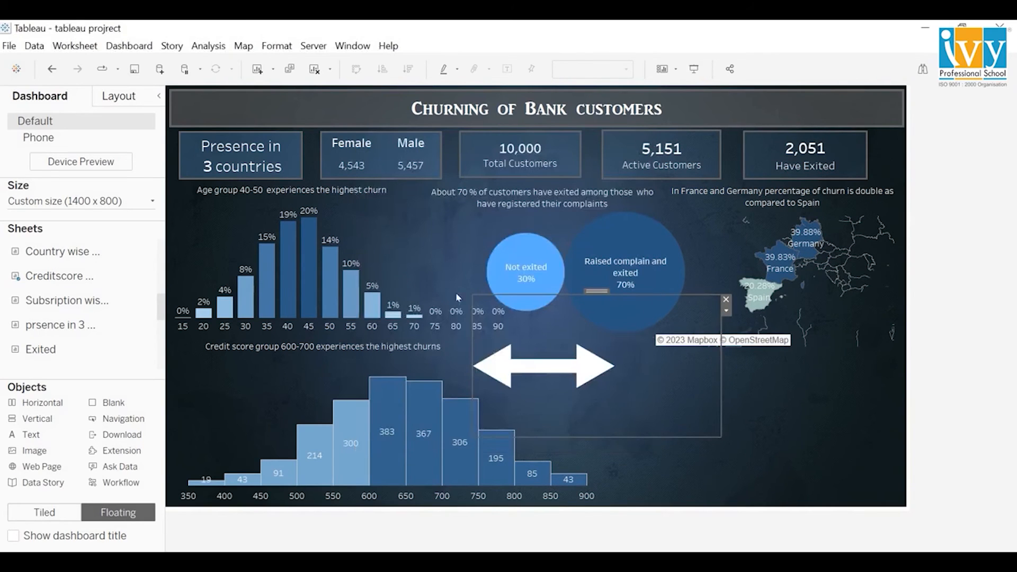
Step: Shrink the double-arrow image and place it directly above the 600-700 bars of the credit score chart
{"action": "left_click_drag", "start_coordinate": [478, 295], "coordinate": [384, 251]}
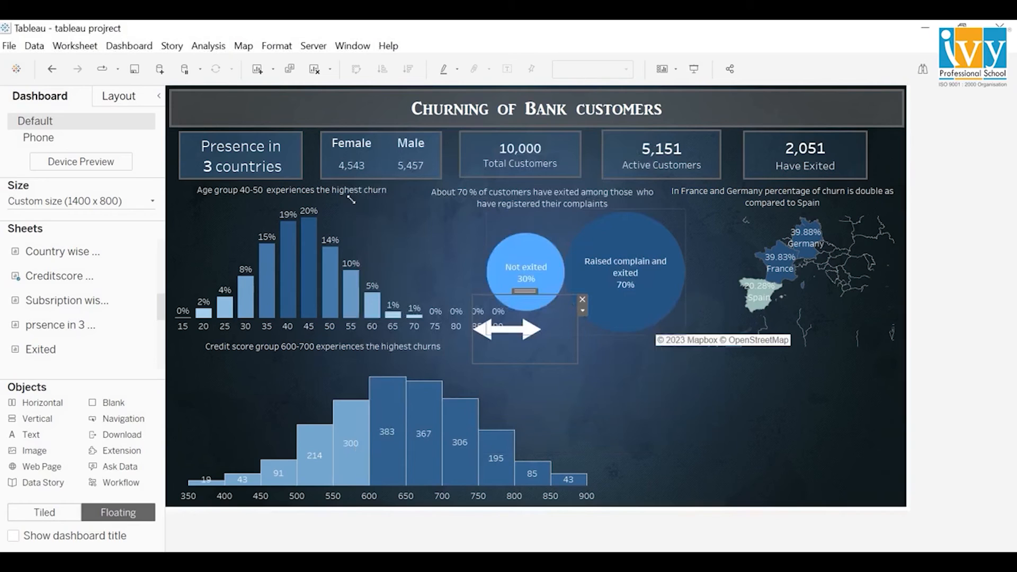
{"action": "left_click_drag", "start_coordinate": [384, 249], "coordinate": [287, 229]}
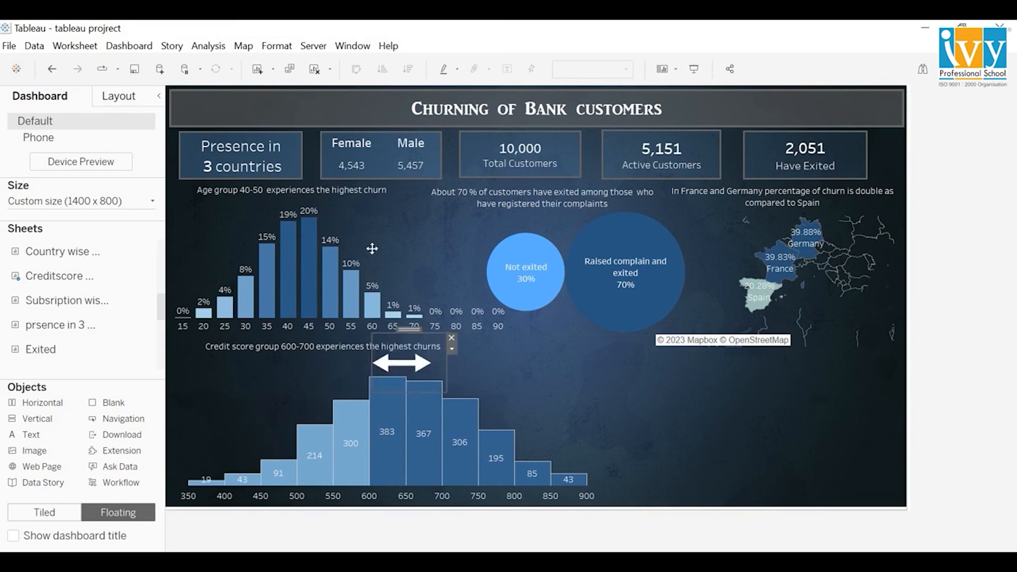
{"action": "left_click", "coordinate": [374, 253]}
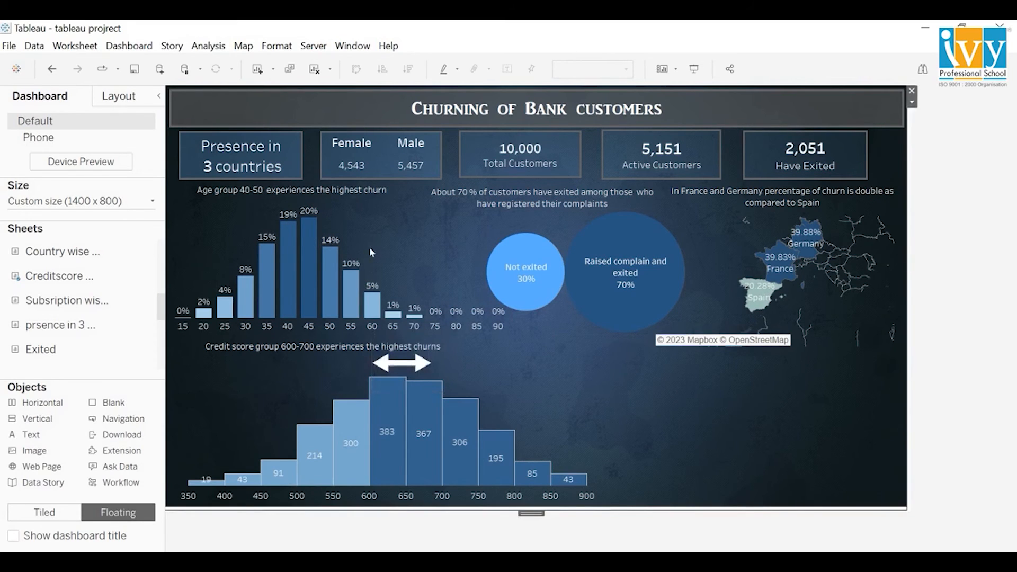
Step: Add the subscription-wise sheet as a floating chart beside the credit score chart and hide its title
{"action": "left_click_drag", "start_coordinate": [34, 210], "coordinate": [375, 231]}
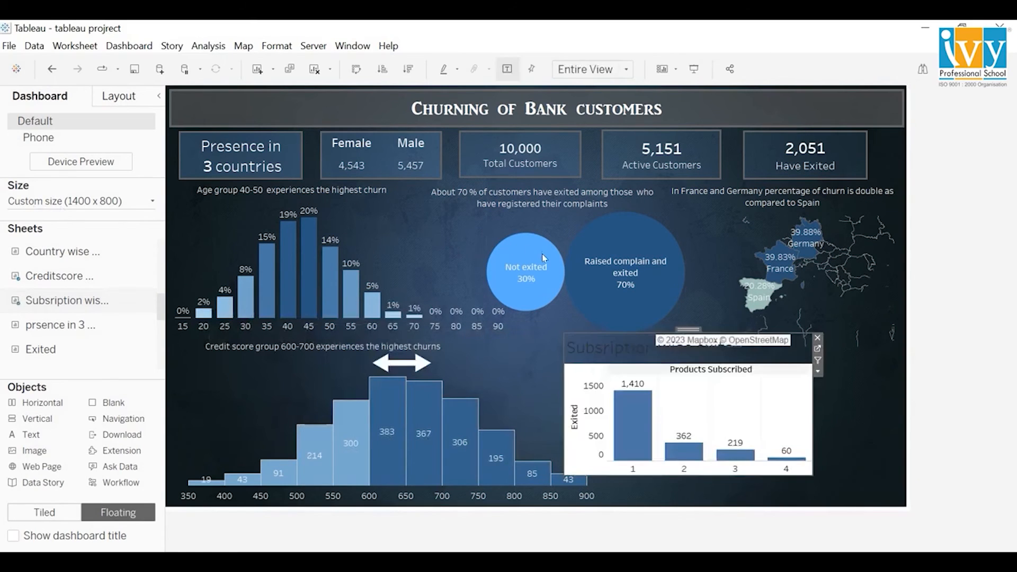
{"action": "left_click", "coordinate": [817, 371]}
{"action": "left_click", "coordinate": [849, 315]}
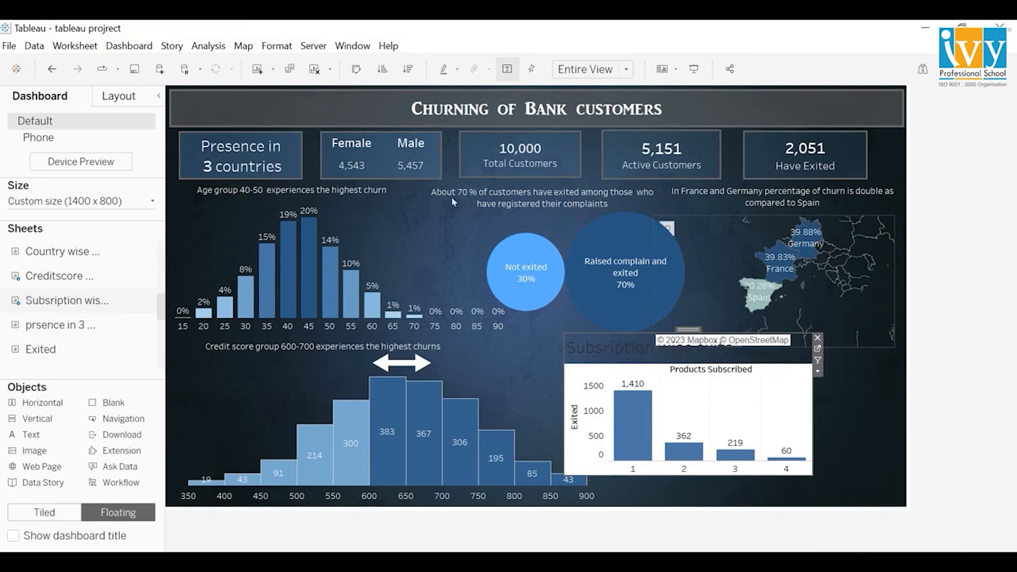
Step: Set the subscription chart's worksheet shading to None and its worksheet font colour to white
{"action": "left_click", "coordinate": [276, 46]}
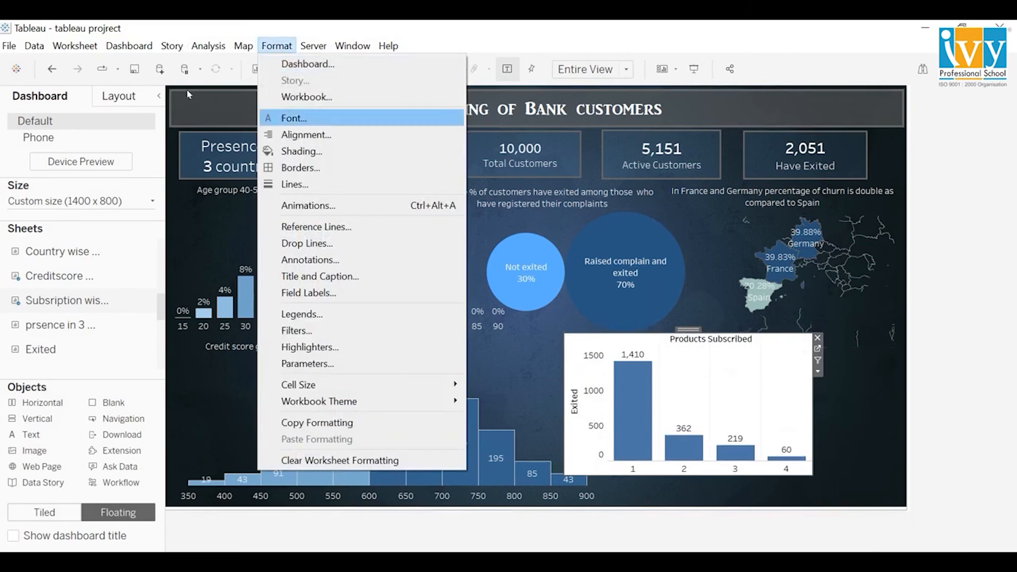
{"action": "left_click", "coordinate": [301, 151]}
{"action": "left_click", "coordinate": [134, 191]}
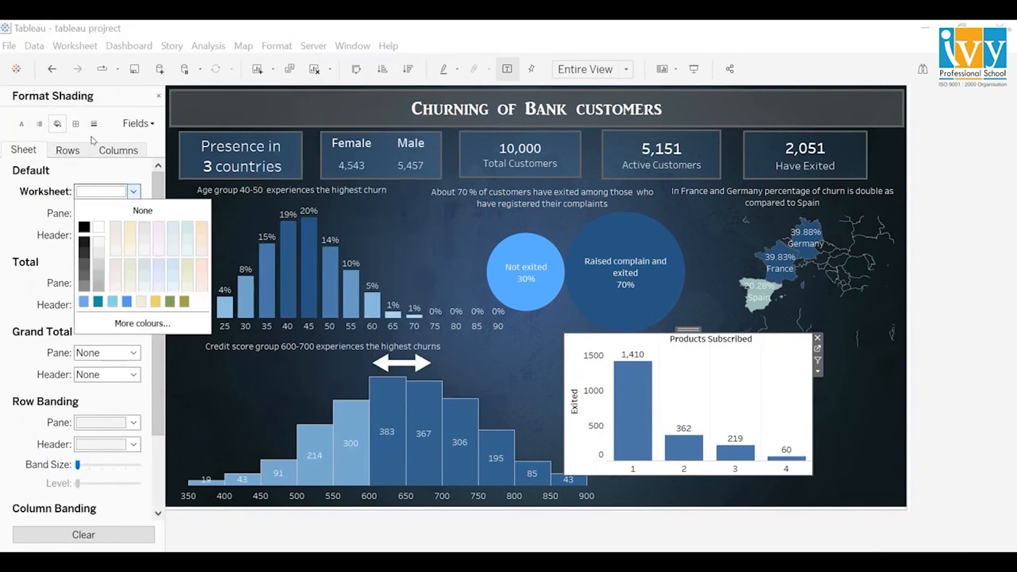
{"action": "left_click", "coordinate": [22, 124]}
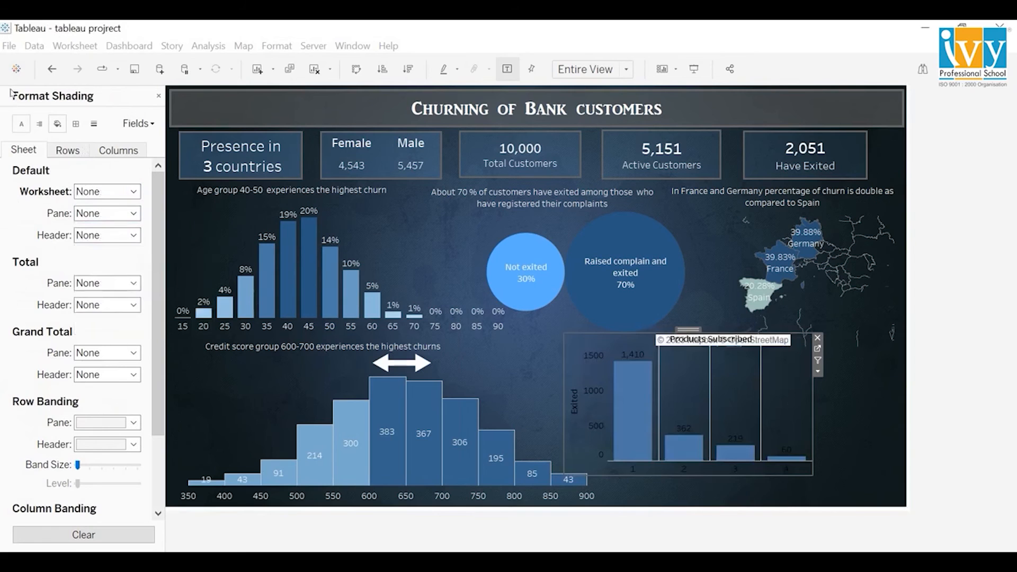
{"action": "left_click", "coordinate": [114, 191]}
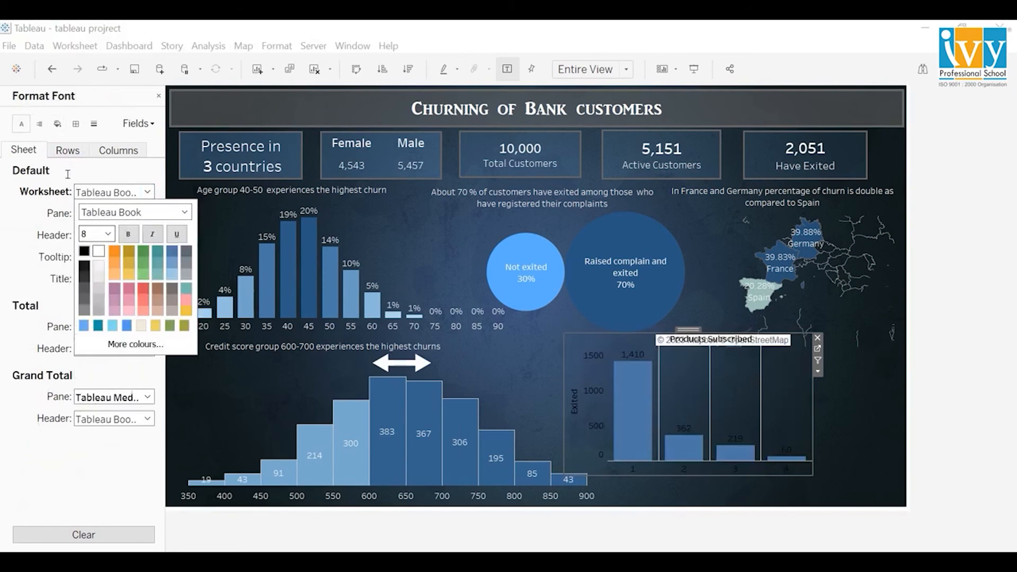
Step: Remove the subscription chart's grid lines and row zero lines, and move it into the dashboard's lower-right corner below the map
{"action": "left_click", "coordinate": [94, 123]}
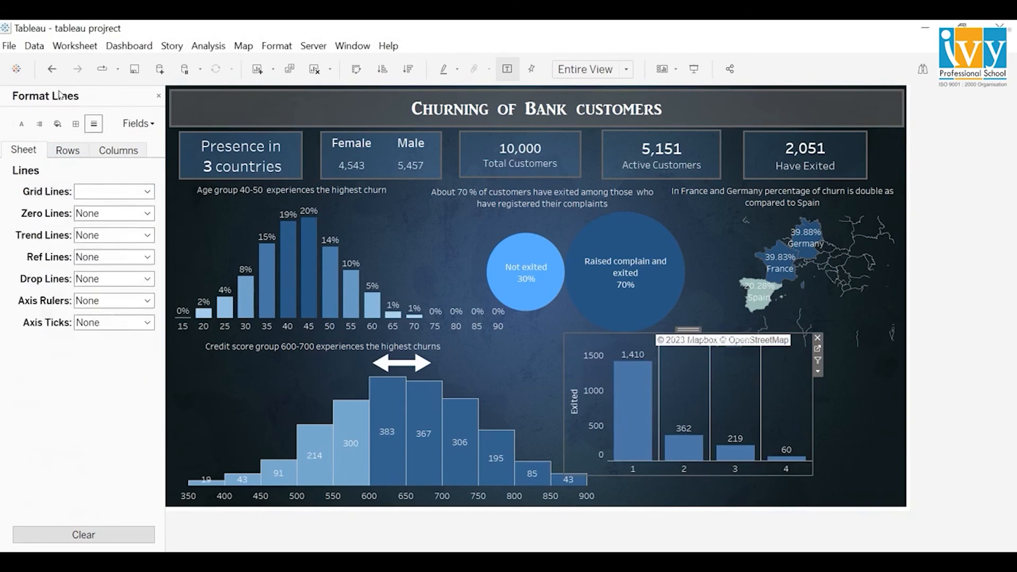
{"action": "left_click", "coordinate": [114, 192]}
{"action": "left_click", "coordinate": [114, 207]}
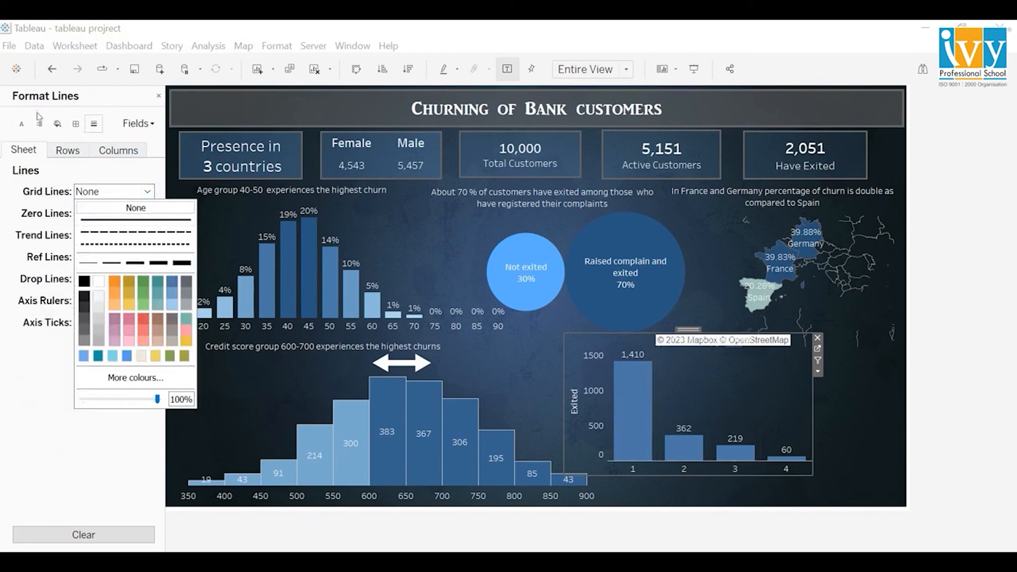
{"action": "left_click", "coordinate": [44, 113]}
{"action": "left_click", "coordinate": [68, 150]}
{"action": "left_click", "coordinate": [146, 212]}
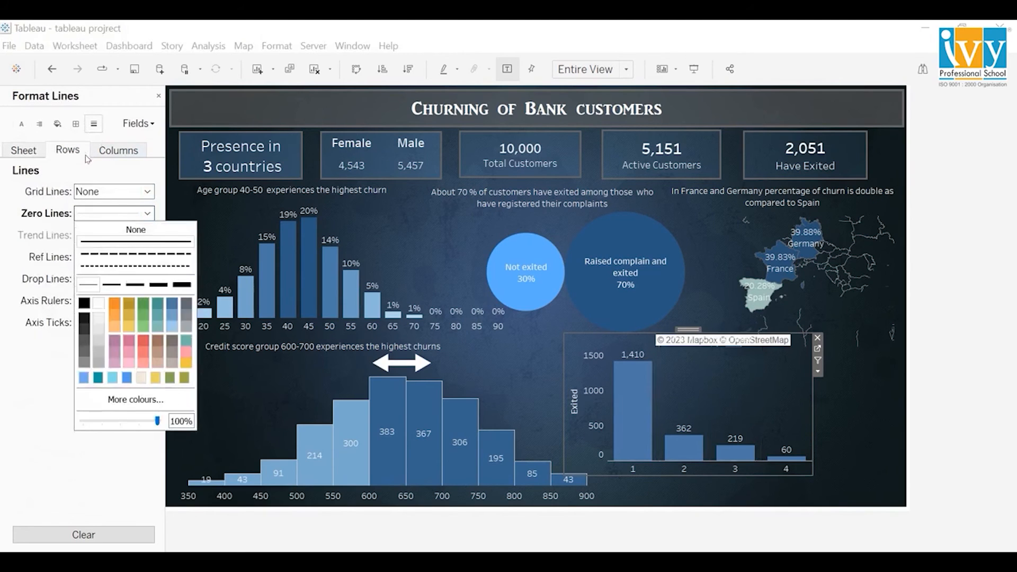
{"action": "left_click", "coordinate": [135, 229]}
{"action": "left_click_drag", "start_coordinate": [688, 330], "coordinate": [771, 357]}
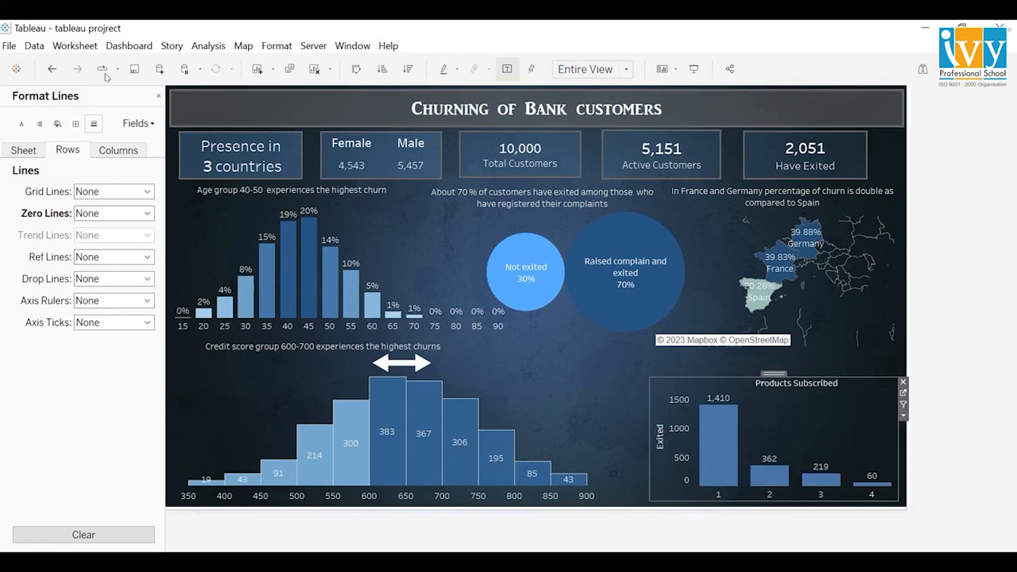
Step: Add a floating text object reading "Customers with less subscriptions exit more"
{"action": "left_click", "coordinate": [158, 95]}
{"action": "left_click_drag", "start_coordinate": [31, 435], "coordinate": [227, 205]}
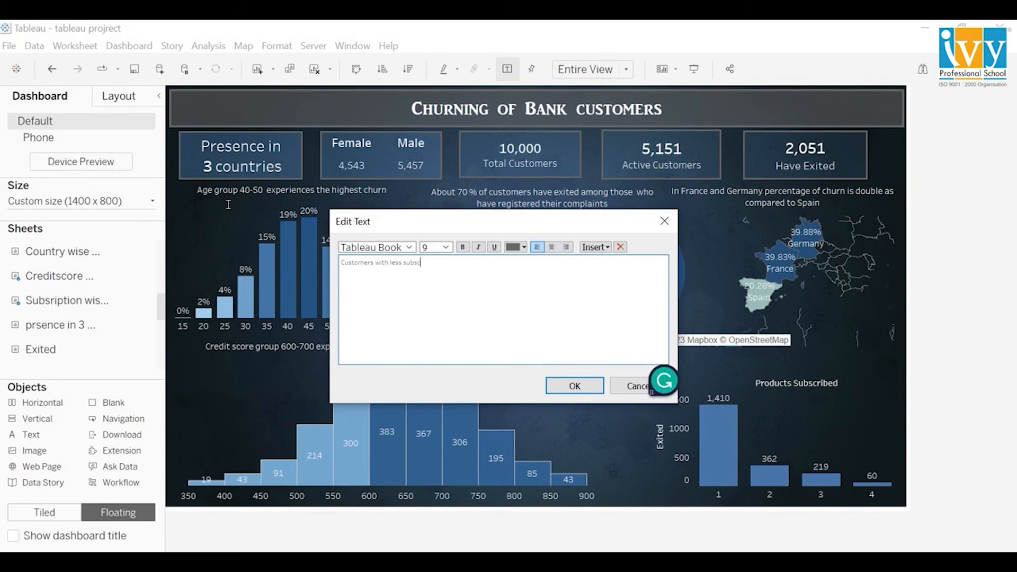
{"action": "type", "text": "s exit more"}
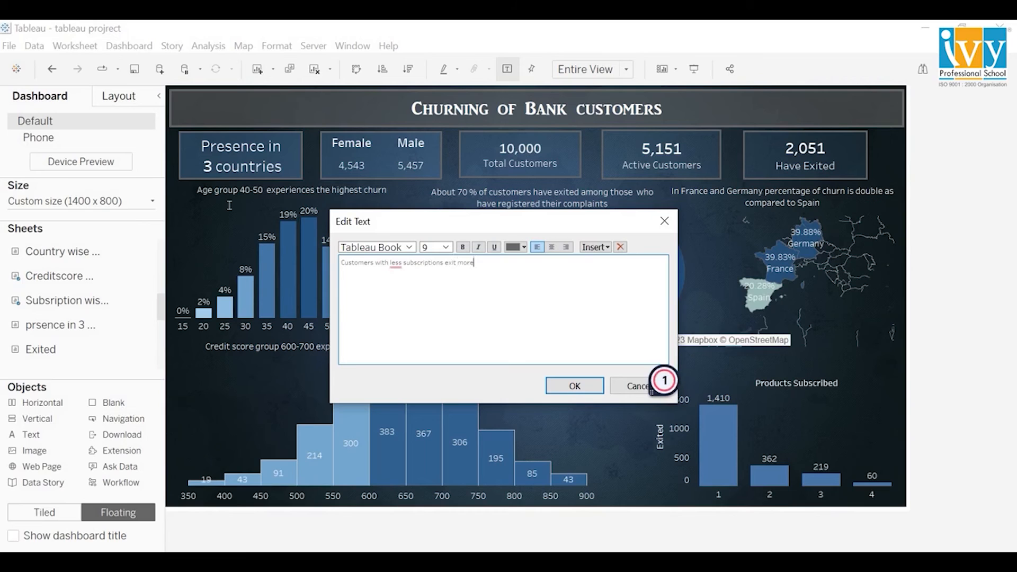
Step: Format the whole subscription heading text in size 8, white and centred
{"action": "left_click_drag", "start_coordinate": [477, 264], "coordinate": [340, 264]}
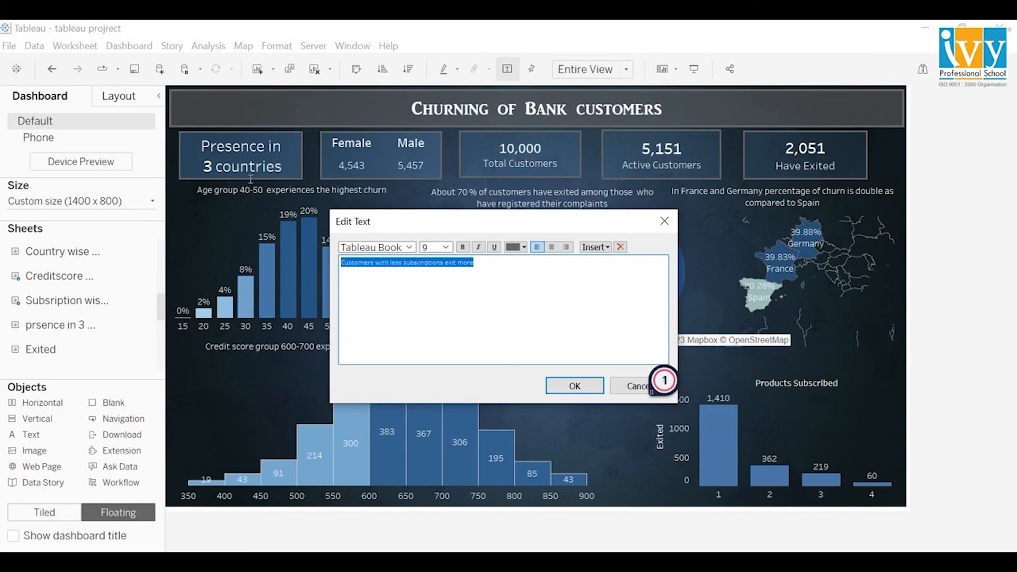
{"action": "left_click", "coordinate": [446, 247]}
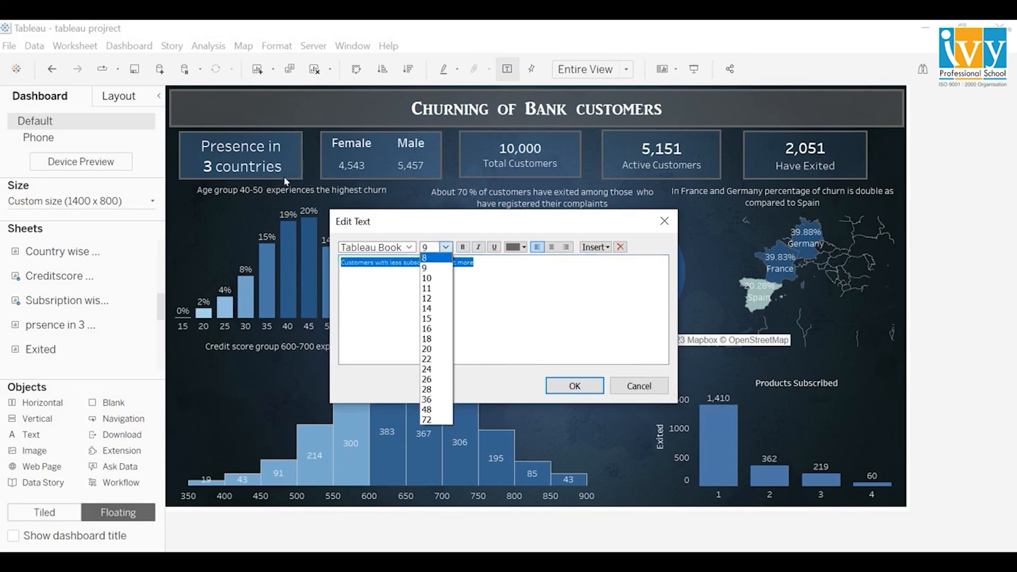
{"action": "left_click", "coordinate": [432, 257]}
{"action": "left_click", "coordinate": [524, 247]}
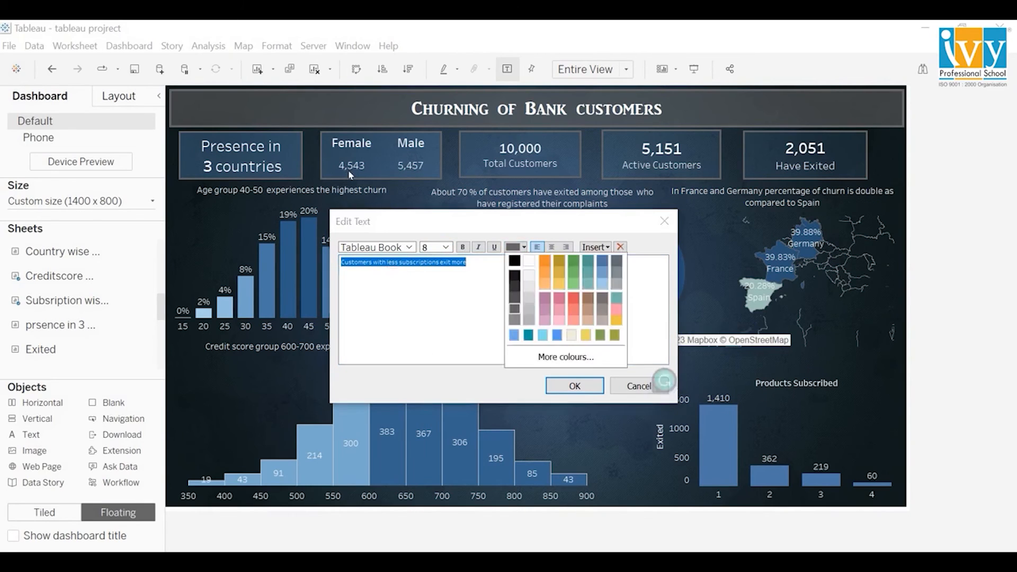
{"action": "left_click", "coordinate": [528, 260]}
{"action": "left_click", "coordinate": [551, 247]}
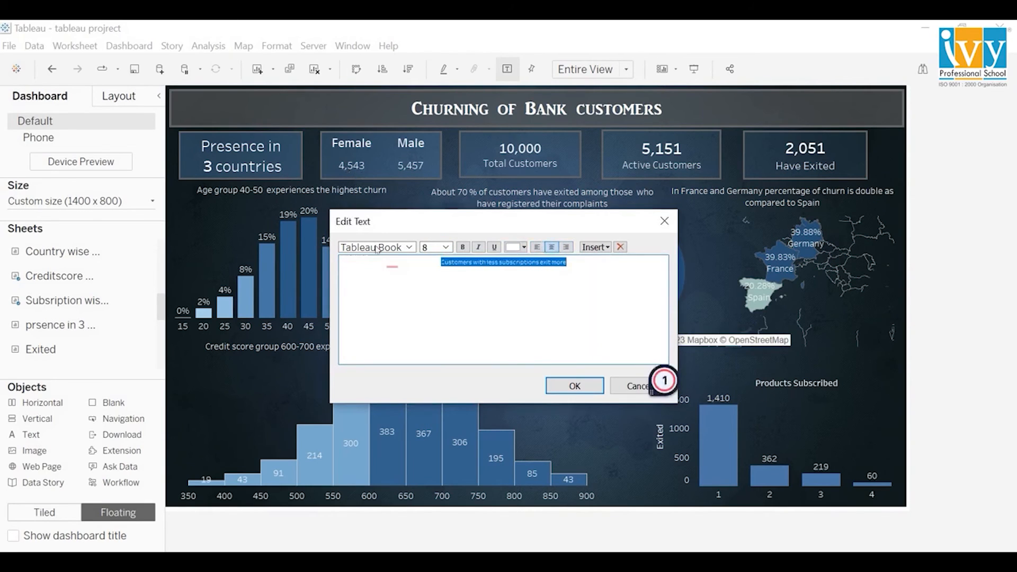
{"action": "left_click", "coordinate": [568, 386]}
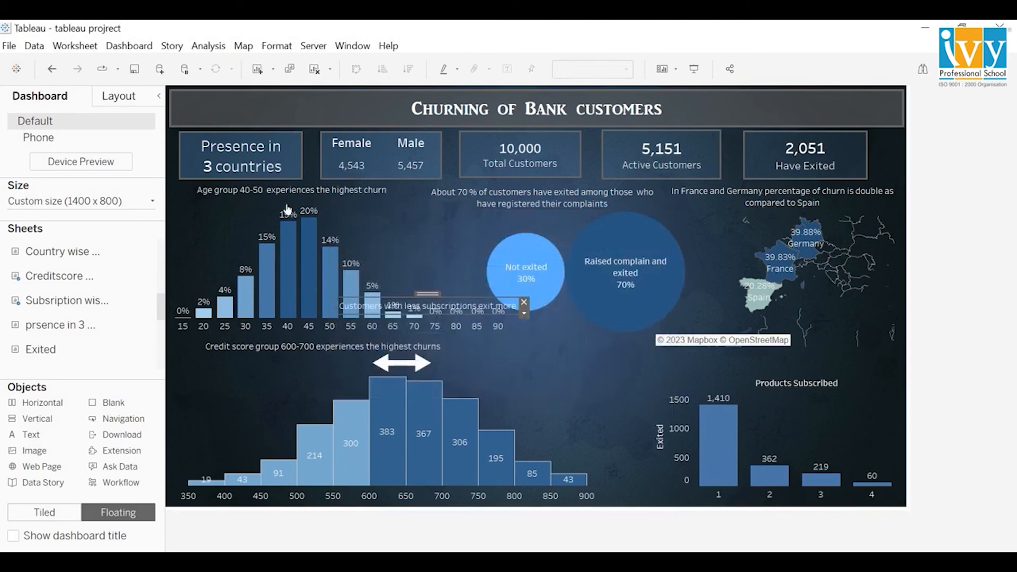